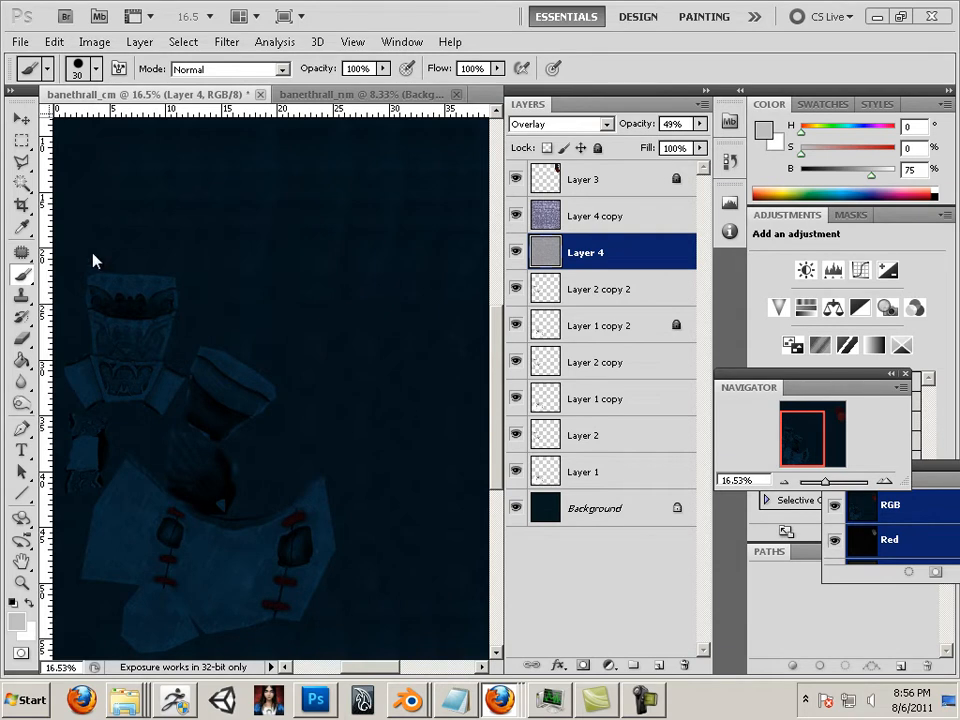
Paste the copied wood texture as a new layer and move it above Layer 4 copy in the layer order.
click(53, 42)
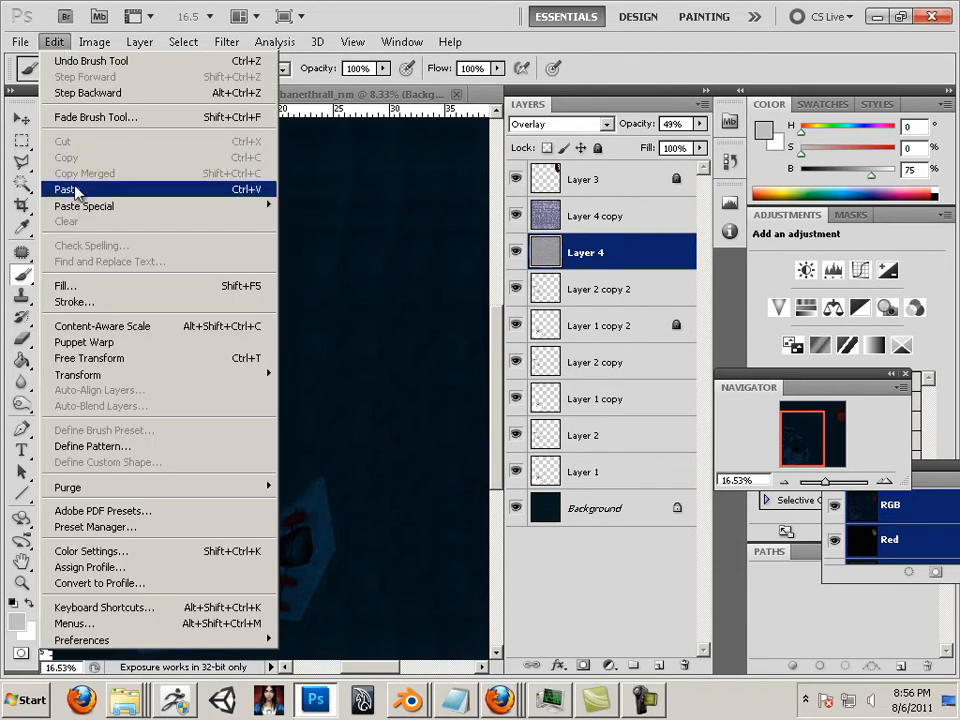
click(100, 189)
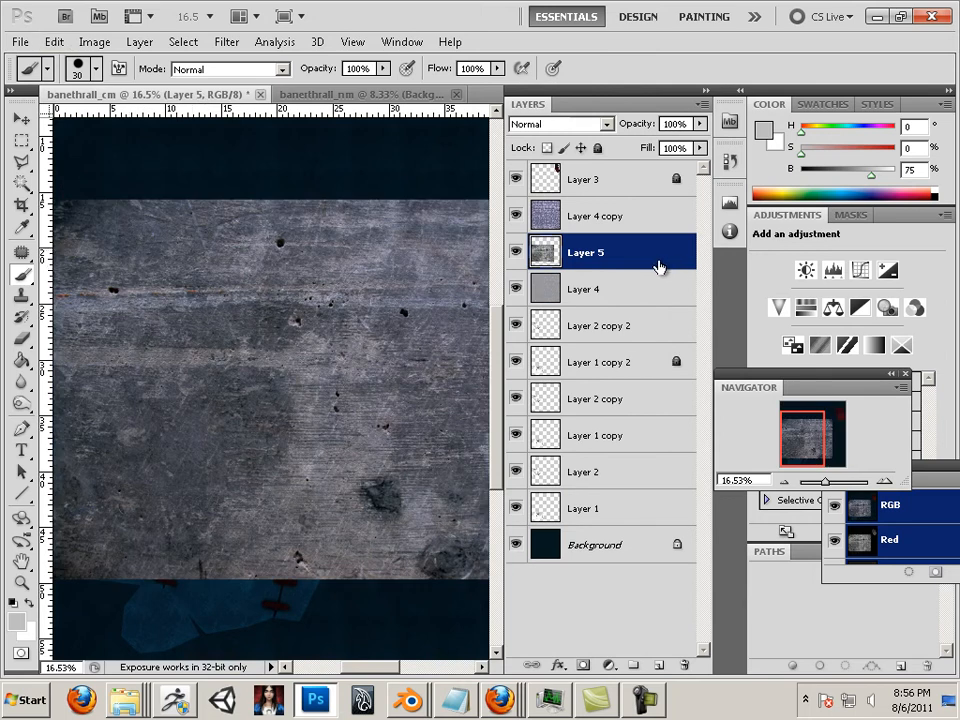
drag(659, 267, 649, 223)
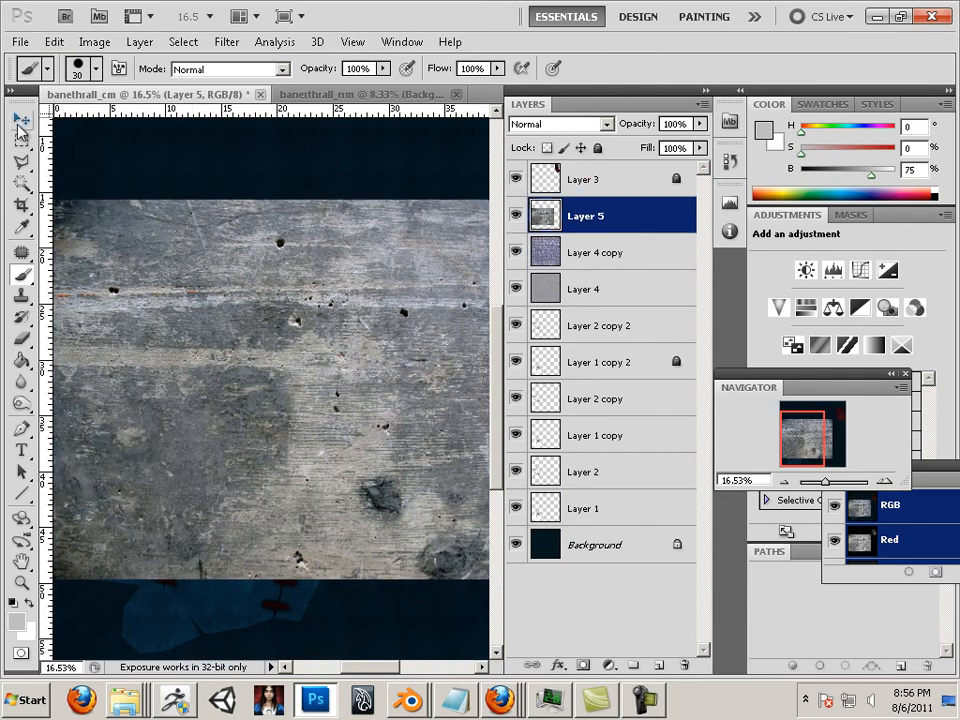
Scale the pasted wood texture to about 50% and place it in the canvas's lower-left corner, applying the transformation.
click(19, 121)
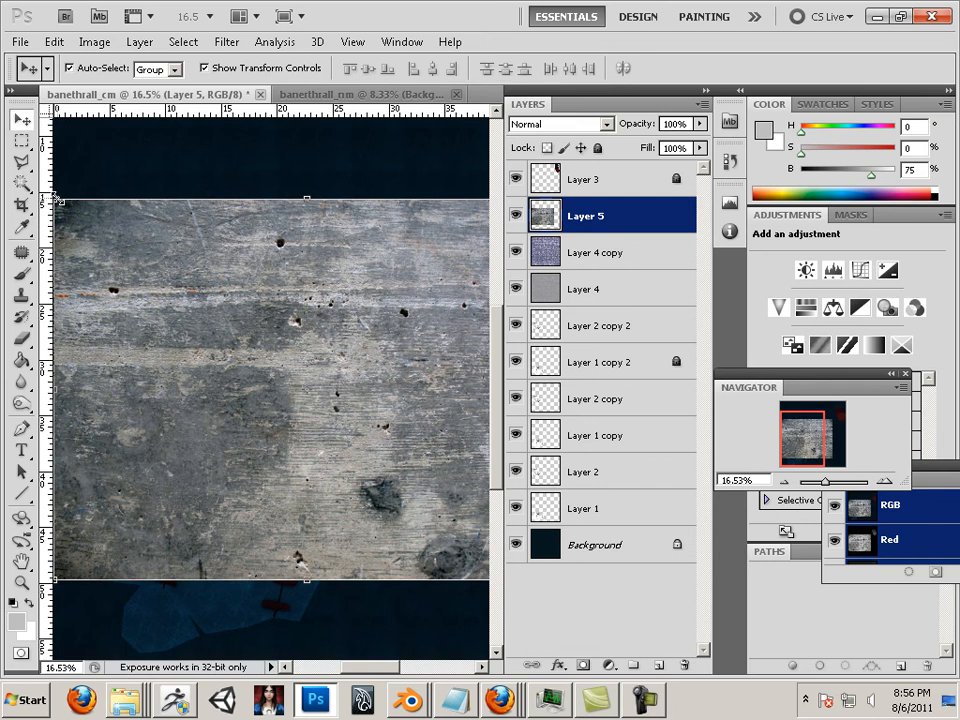
drag(57, 199, 306, 390)
drag(411, 482, 169, 562)
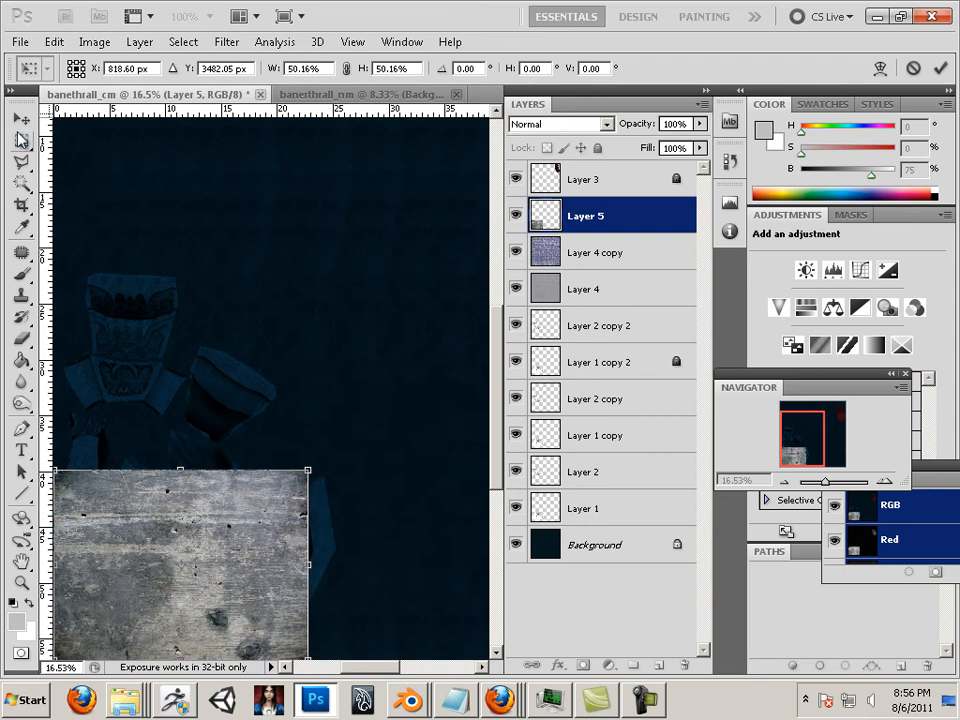
click(20, 118)
click(383, 274)
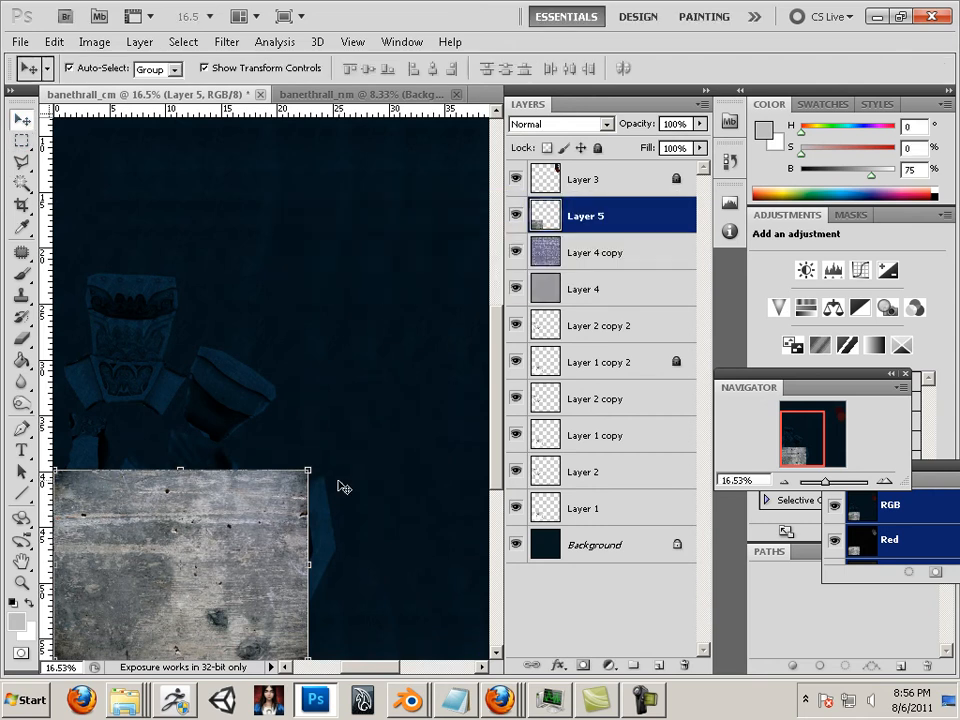
Shrink the wood texture further to about 74%, keeping it in the canvas's lower-left corner, and apply the transformation.
drag(309, 470, 268, 496)
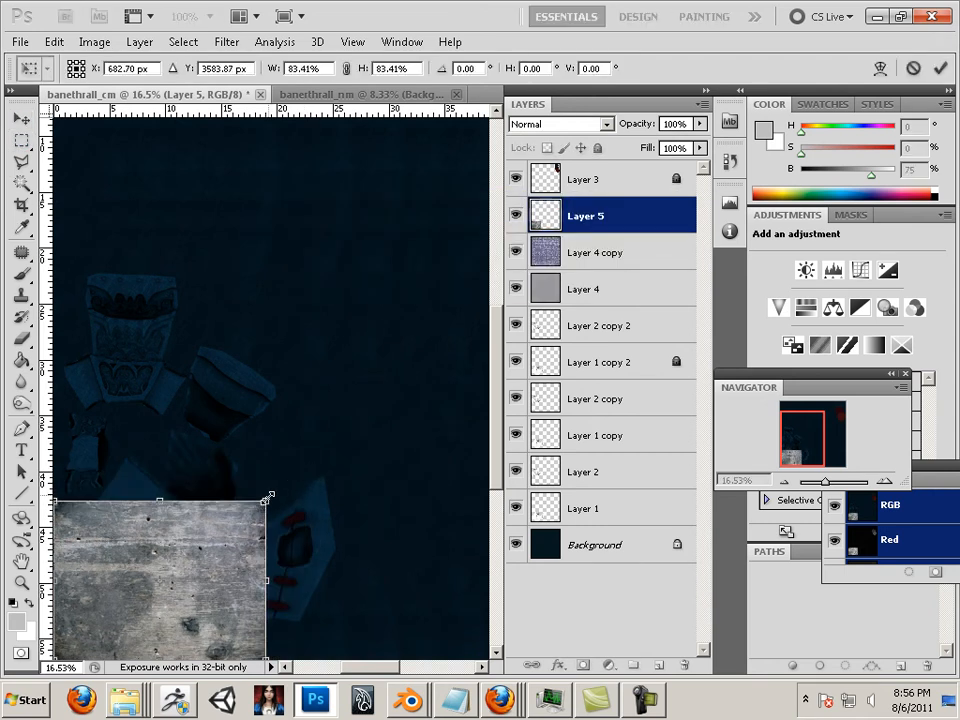
drag(264, 561, 313, 476)
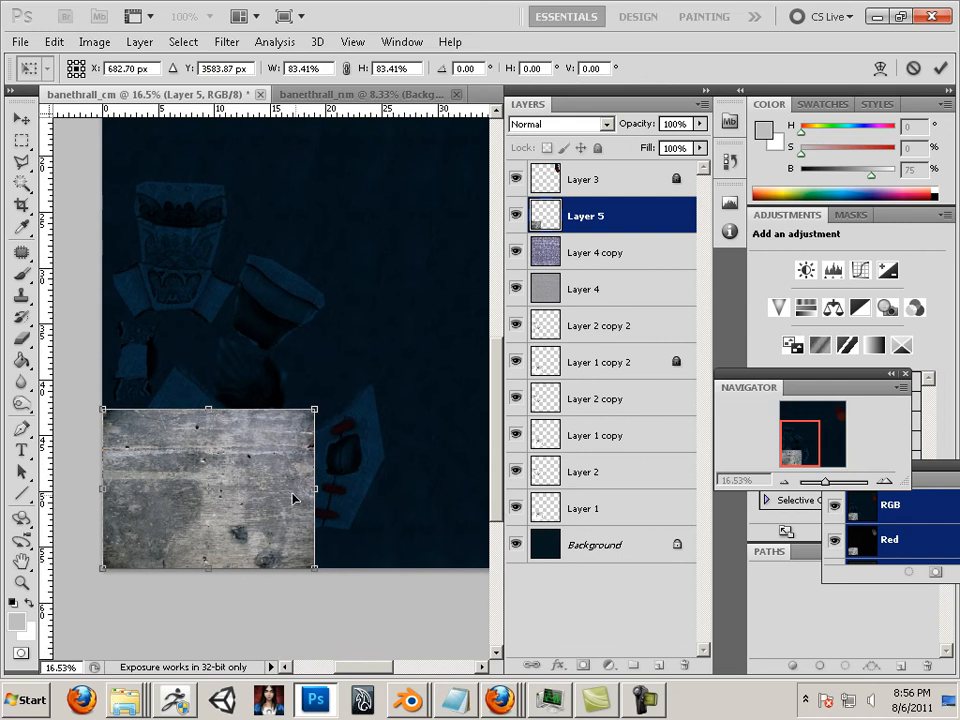
drag(318, 405, 296, 426)
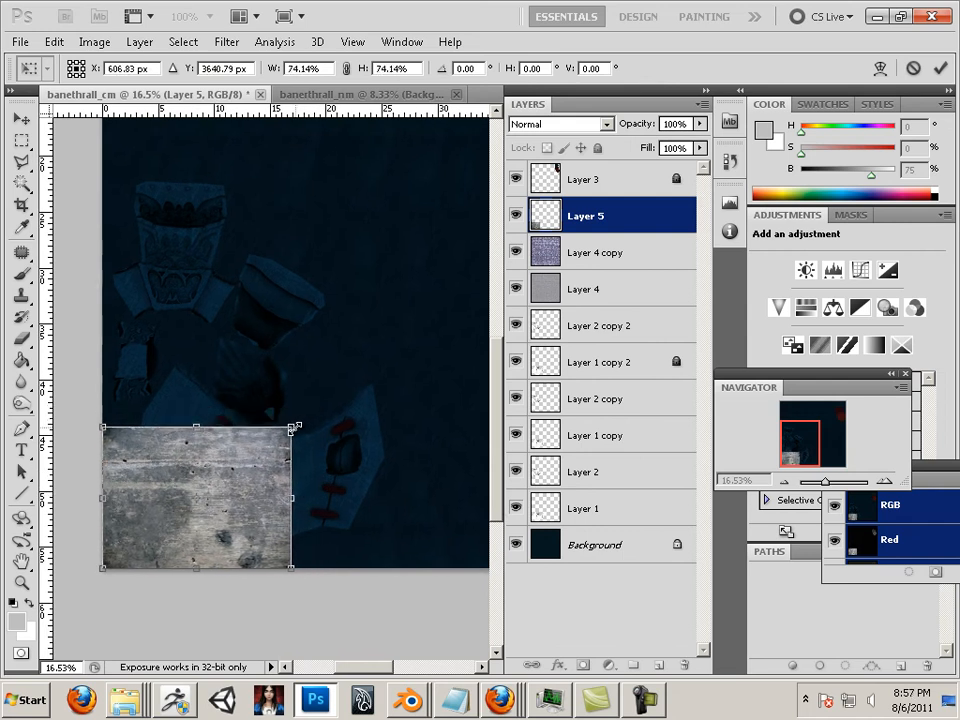
mouse_move(236, 500)
mouse_down()
mouse_move(246, 523)
mouse_move(234, 497)
mouse_up()
click(19, 114)
click(384, 273)
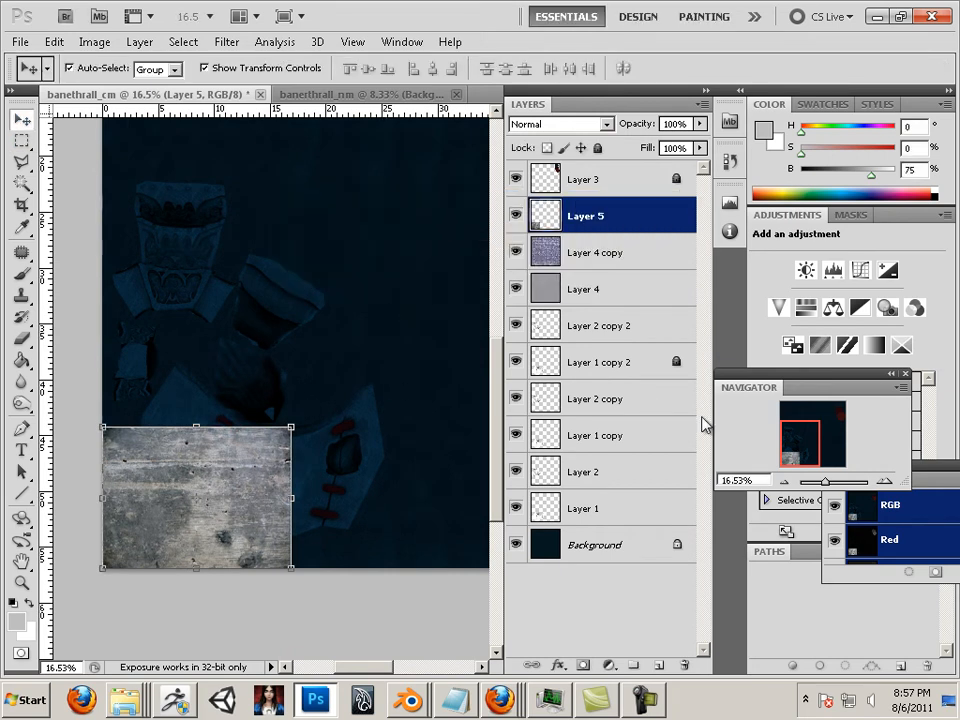
Scale the wood texture to about 57%, position it over the lower-left garment piece, and apply the transformation.
mouse_move(828, 487)
mouse_down()
mouse_move(816, 487)
mouse_move(833, 487)
mouse_up()
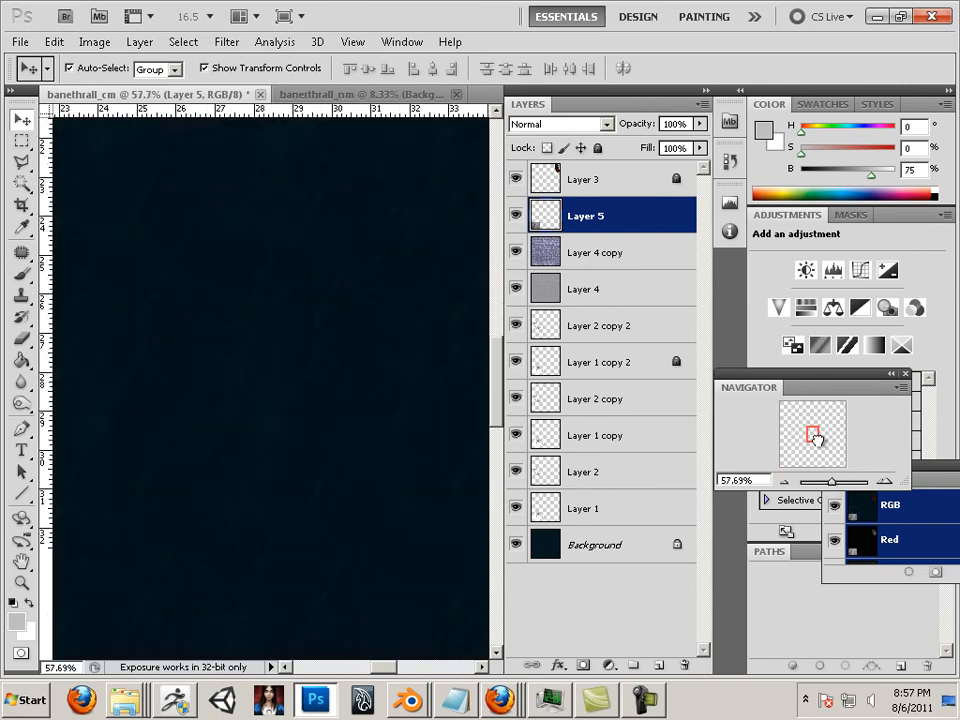
drag(816, 437, 792, 460)
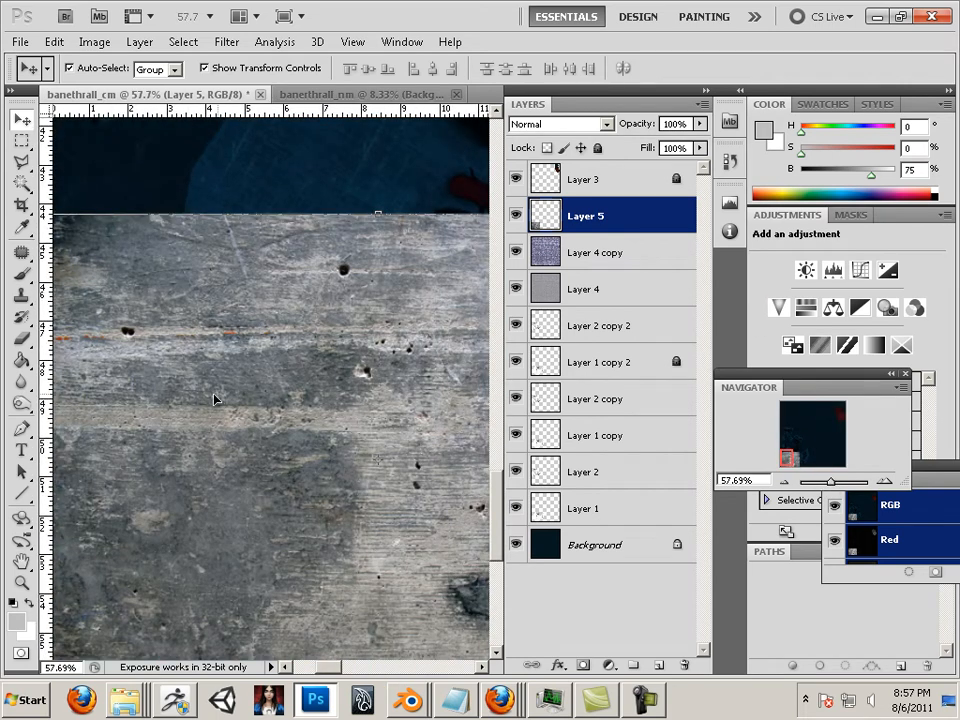
drag(214, 400, 322, 448)
drag(167, 257, 424, 499)
drag(463, 607, 144, 448)
drag(98, 278, 137, 313)
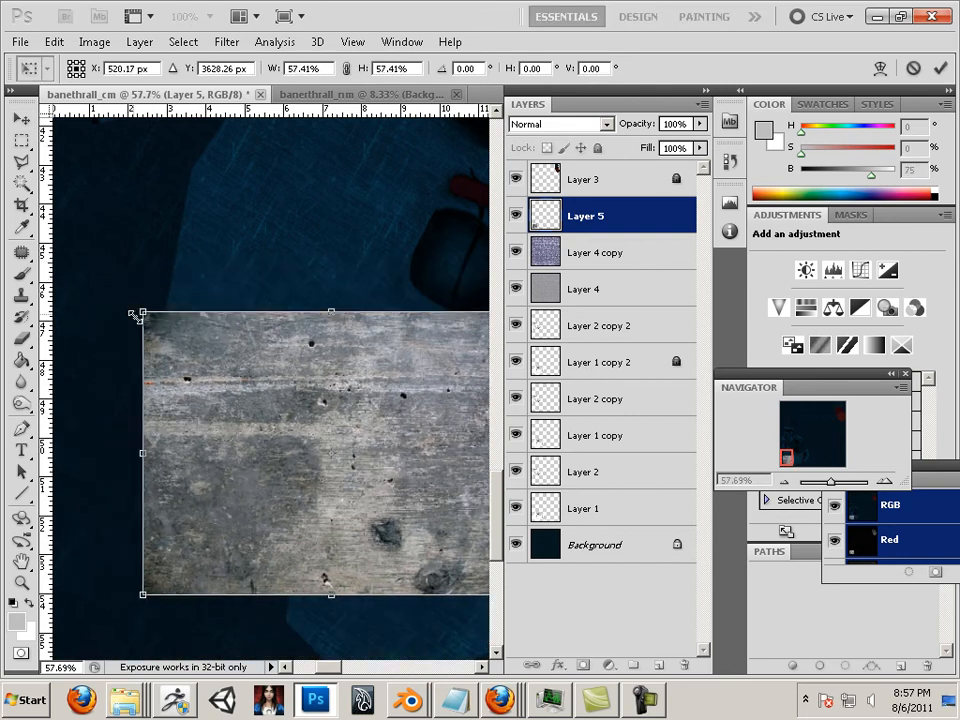
drag(230, 455, 187, 393)
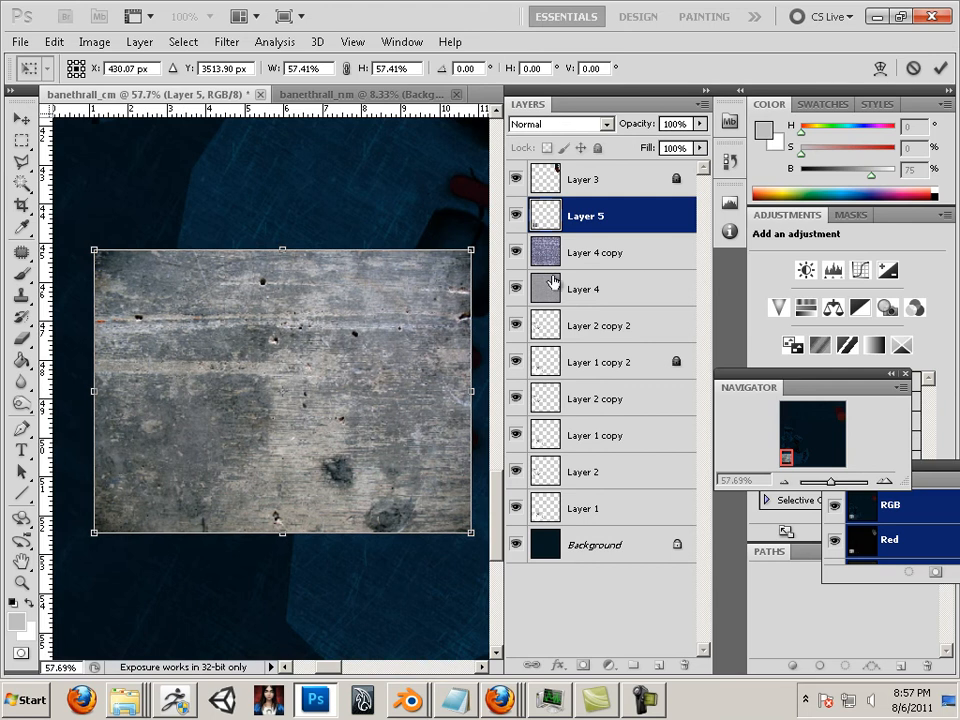
click(24, 119)
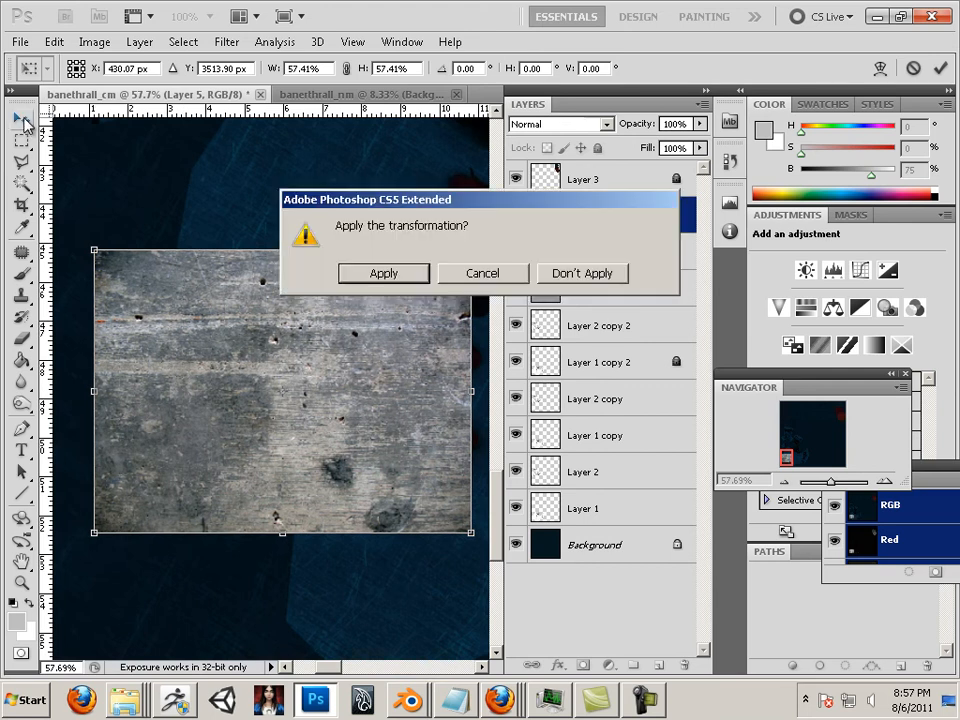
click(383, 273)
Try Multiply and Soft Light blending on the wood texture over the garment piece, and return the layer to Normal.
click(598, 124)
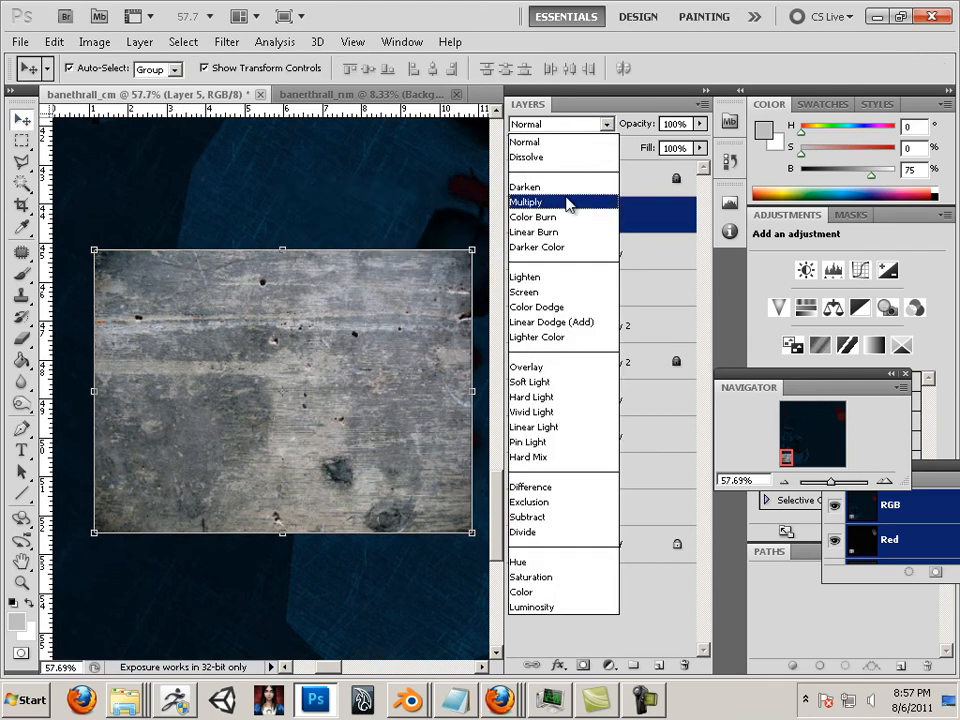
click(573, 204)
click(598, 124)
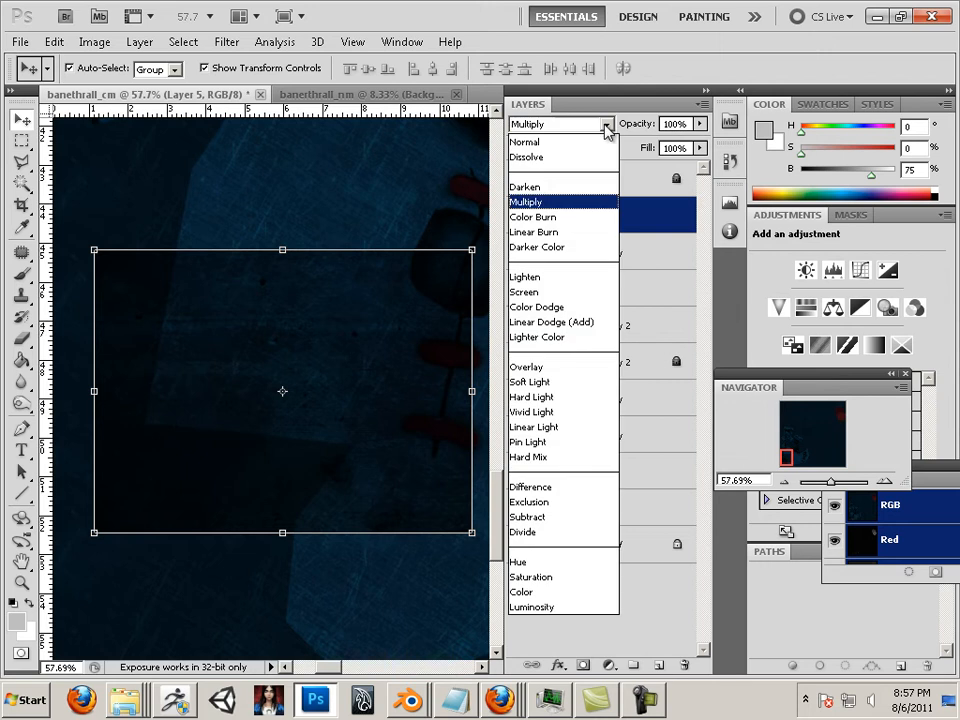
click(566, 378)
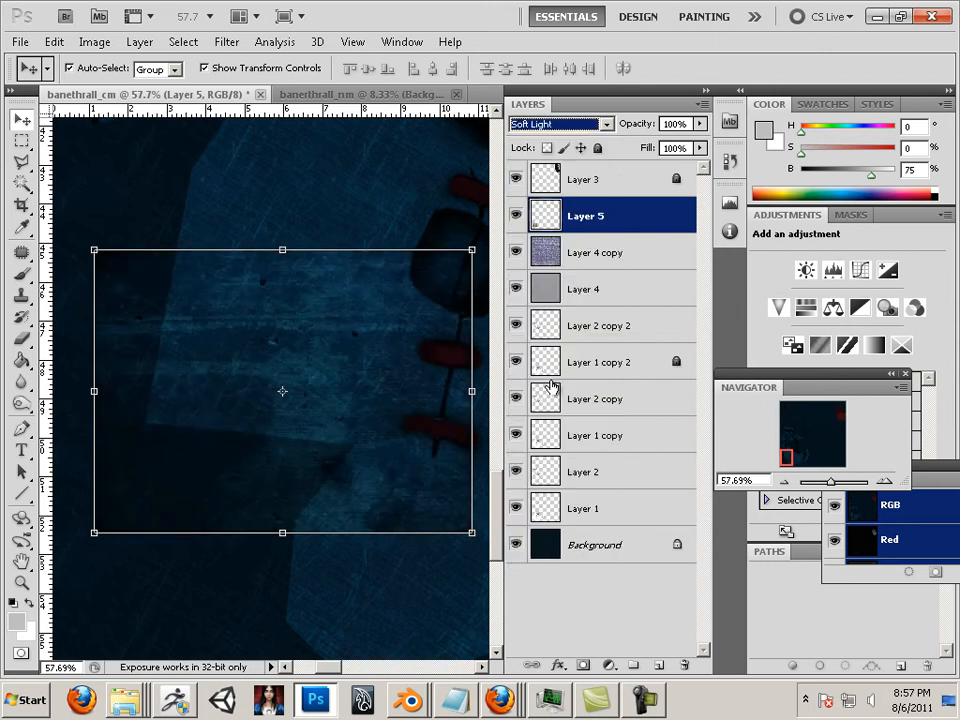
drag(336, 388, 325, 349)
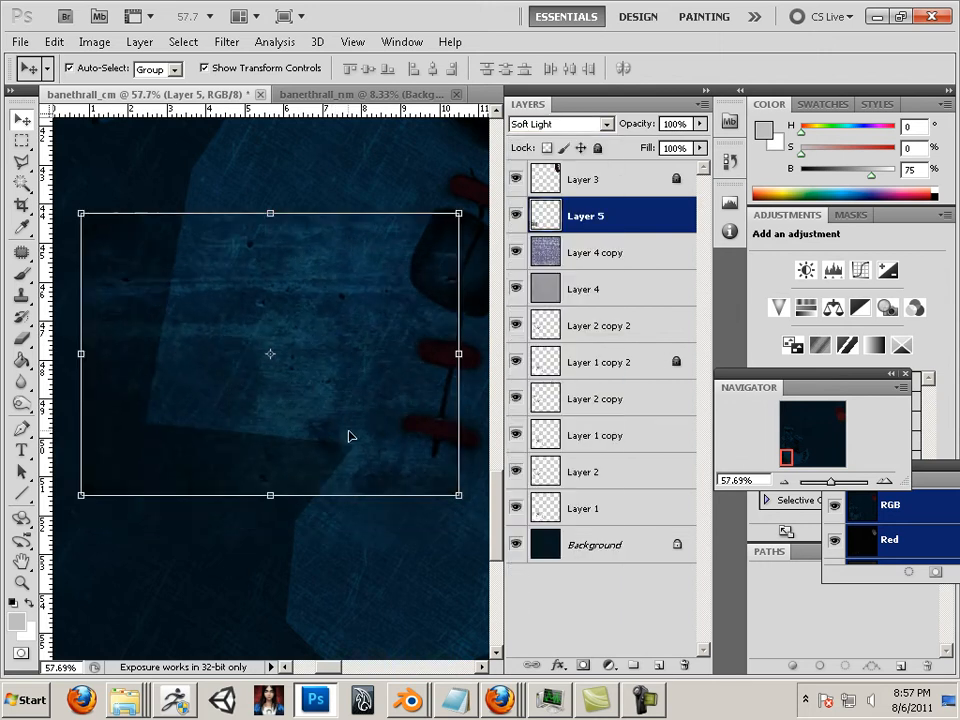
drag(377, 407, 390, 386)
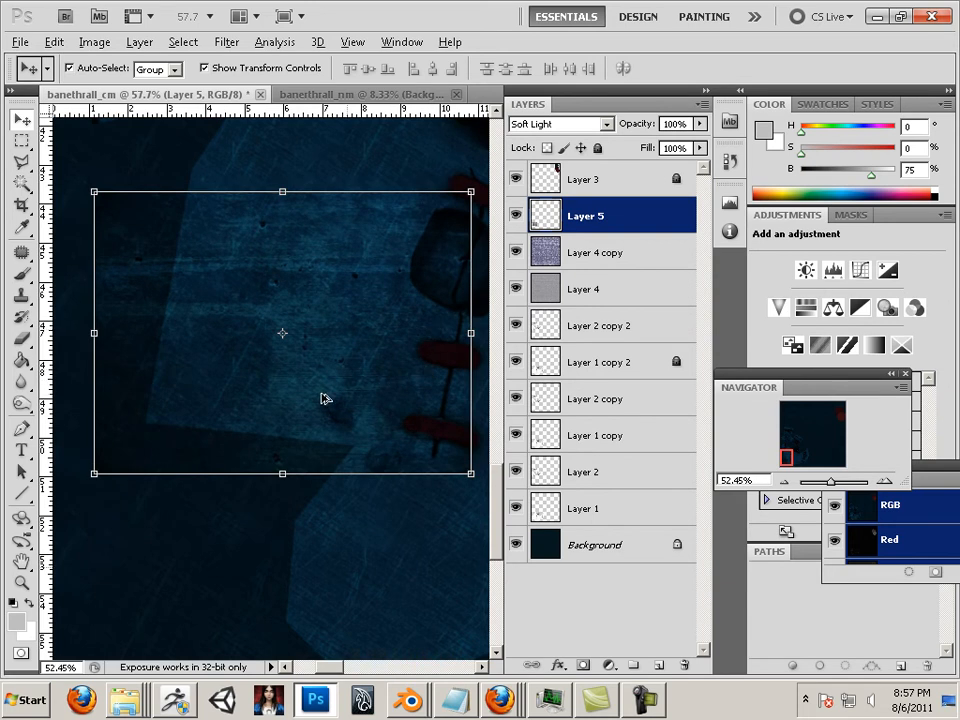
scroll(321, 399, down, 4)
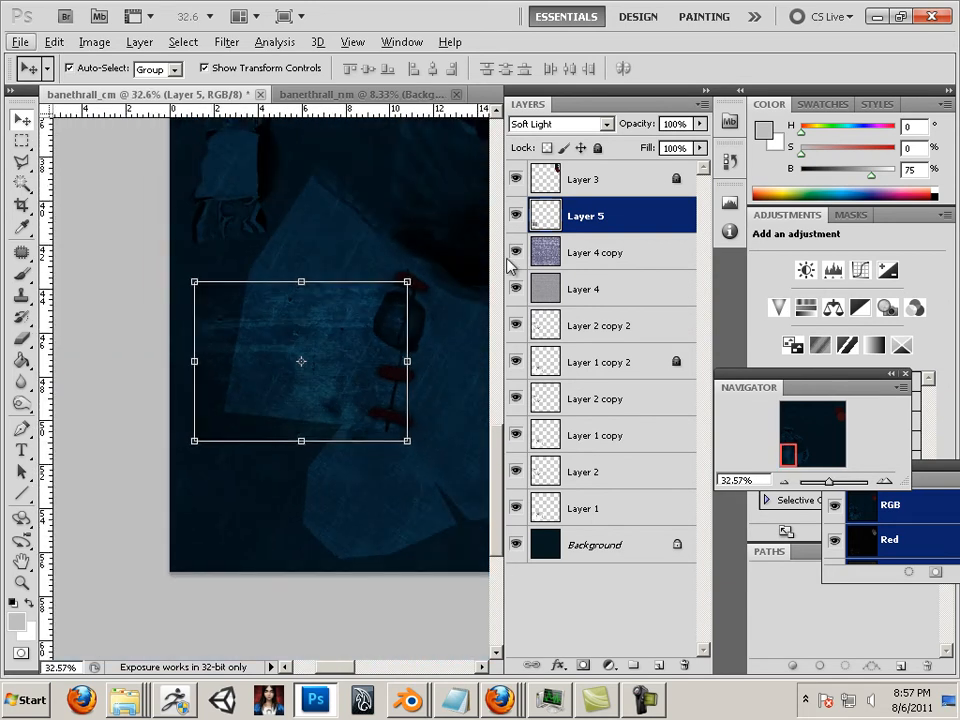
click(615, 128)
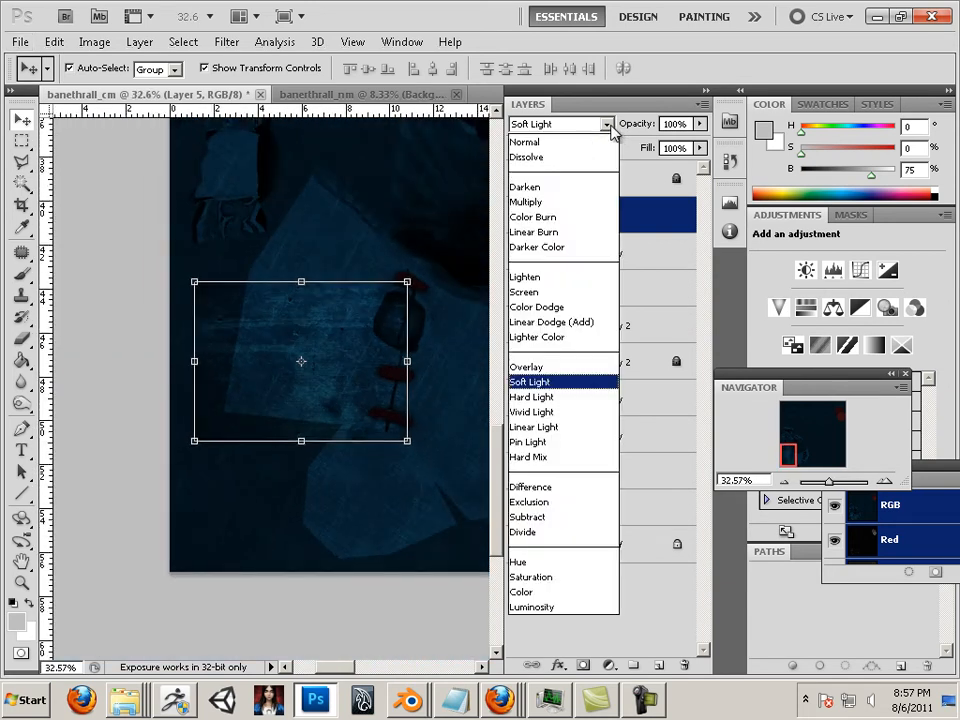
click(585, 147)
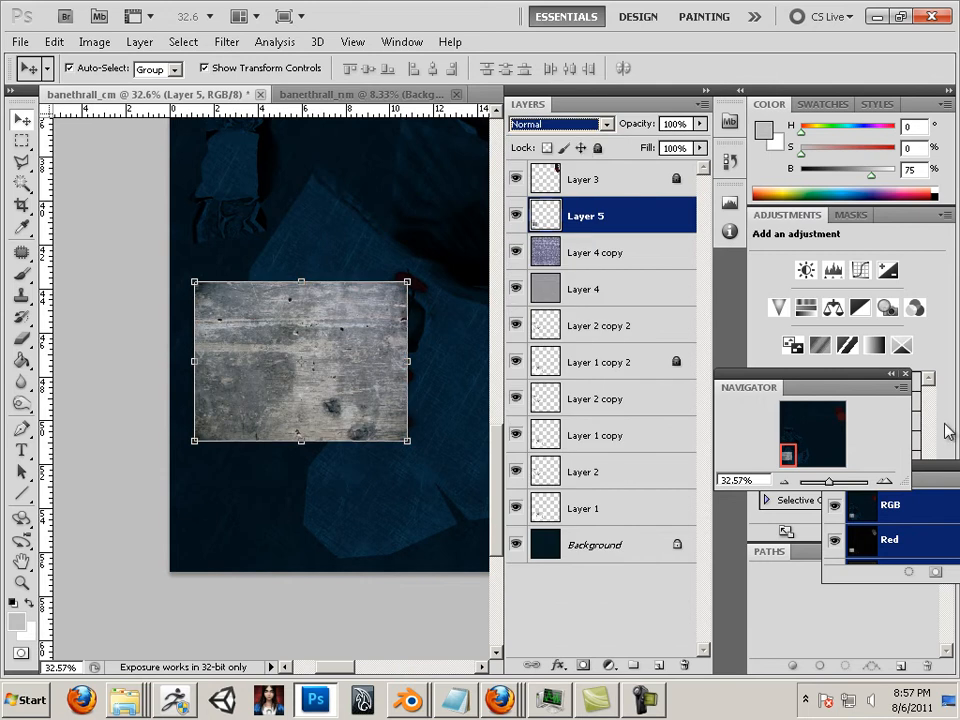
Move the wood tile to the canvas's lower-left corner and stack three overlapping duplicates above it along the left edge.
mouse_move(268, 371)
mouse_down()
mouse_move(300, 418)
mouse_move(328, 514)
mouse_move(340, 502)
mouse_move(268, 300)
mouse_move(254, 363)
mouse_up()
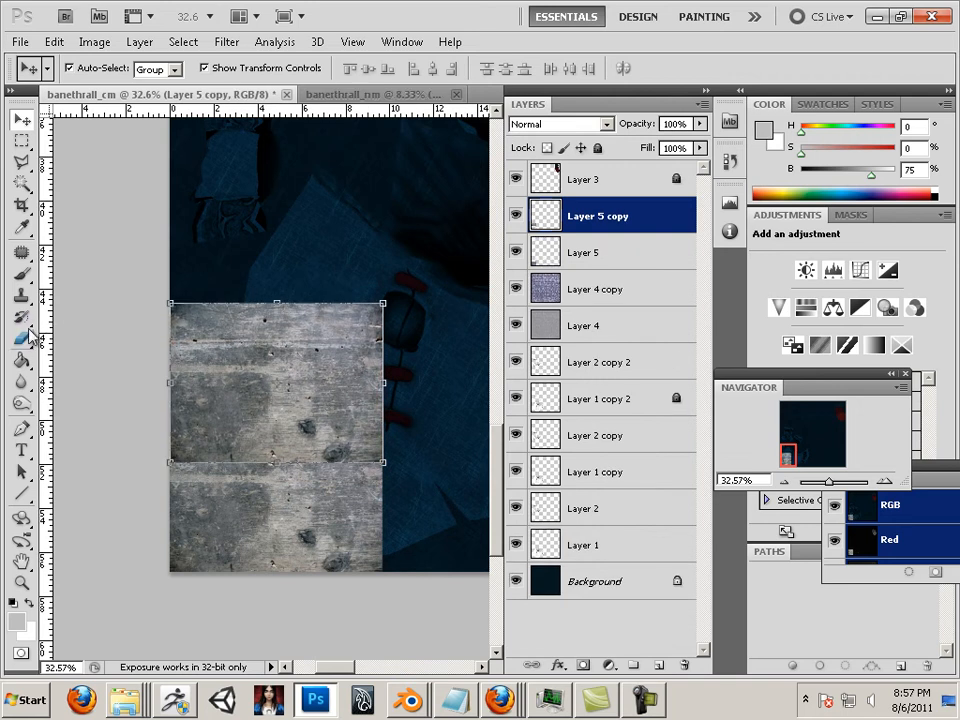
key(e)
click(21, 118)
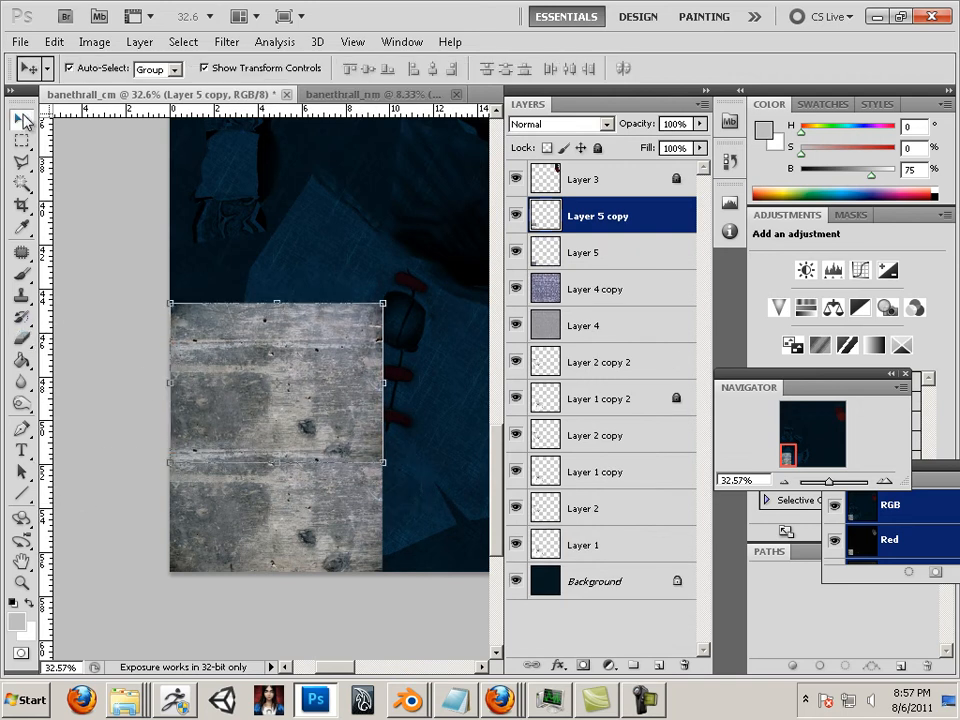
mouse_move(266, 437)
mouse_down()
mouse_move(259, 225)
mouse_move(259, 236)
mouse_move(307, 245)
mouse_up()
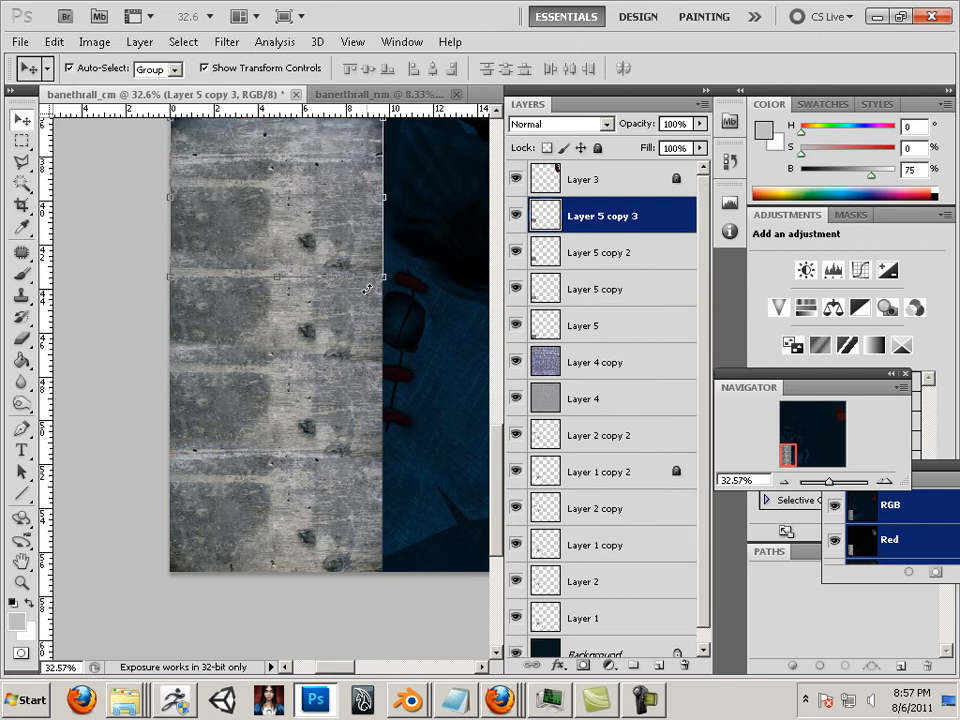
Extend the wood column upward along the canvas's left edge with four more duplicates, up to Layer 5 copy 7.
scroll(315, 360, up, 5)
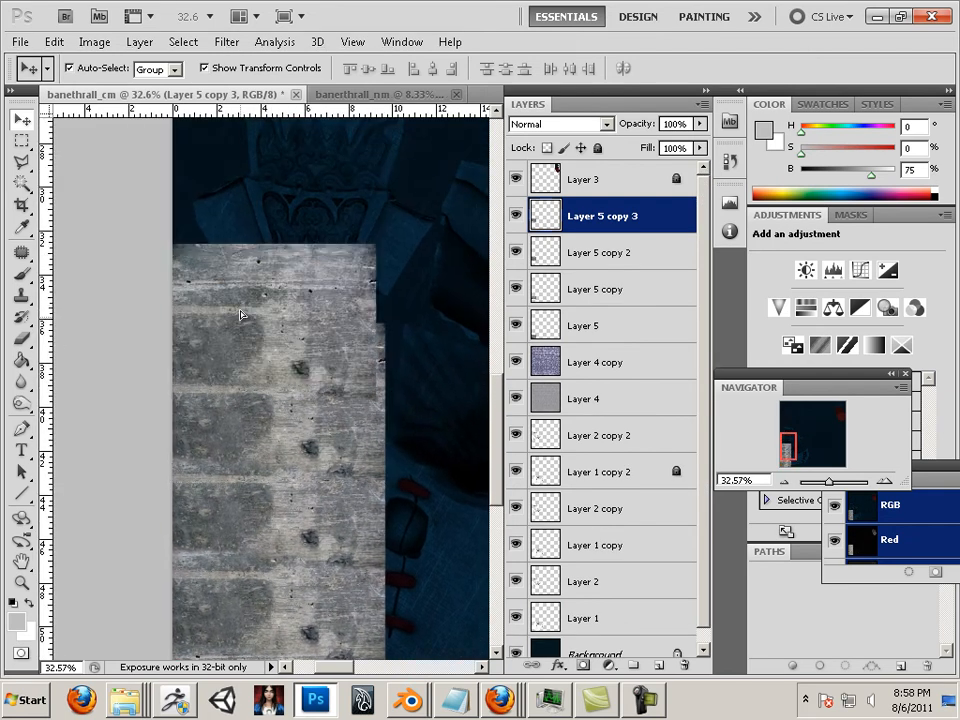
drag(240, 315, 251, 212)
drag(253, 381, 237, 601)
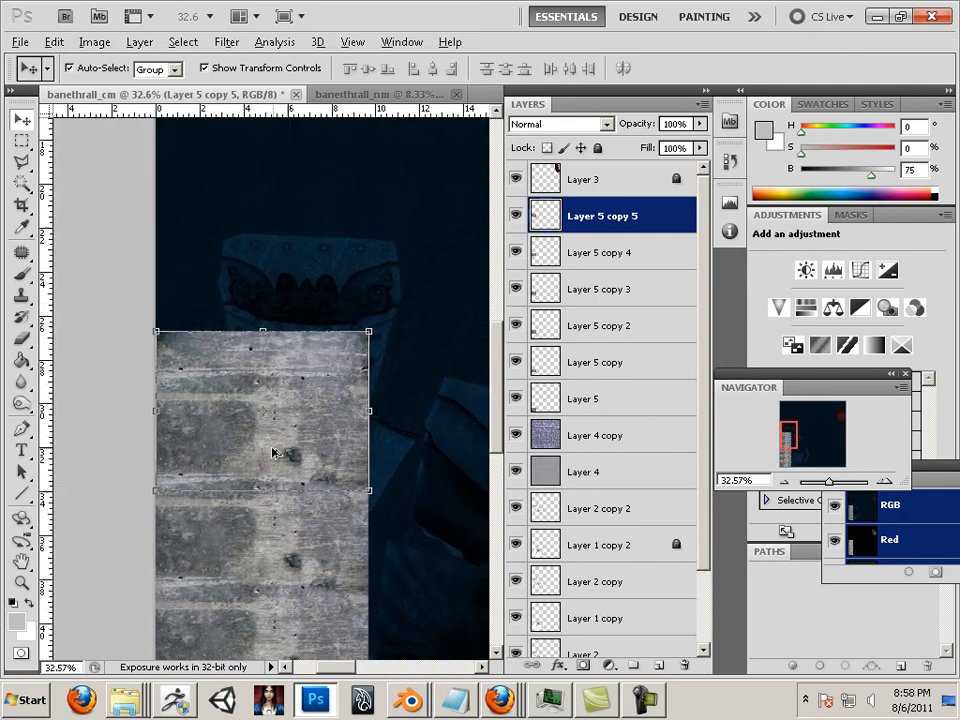
drag(276, 452, 253, 226)
drag(251, 408, 241, 562)
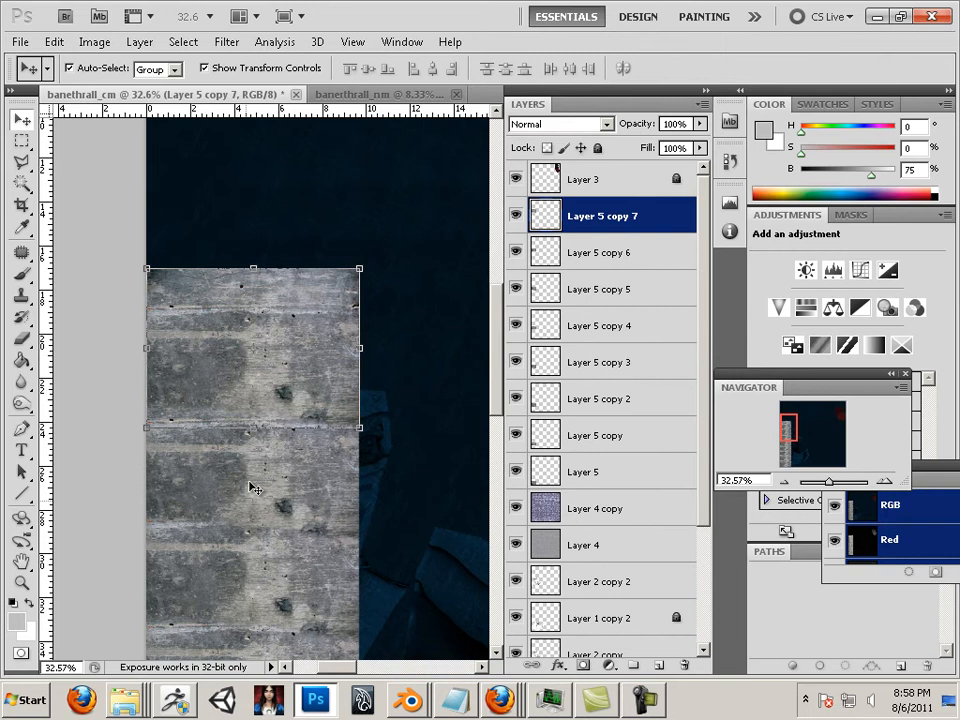
Complete the wood column up to the canvas's top edge with duplicates Layer 5 copy 8 through copy 11.
drag(268, 360, 268, 253)
drag(246, 429, 244, 585)
drag(268, 364, 268, 237)
mouse_move(258, 473)
mouse_down()
mouse_move(244, 650)
mouse_move(254, 483)
mouse_up()
drag(256, 445, 256, 331)
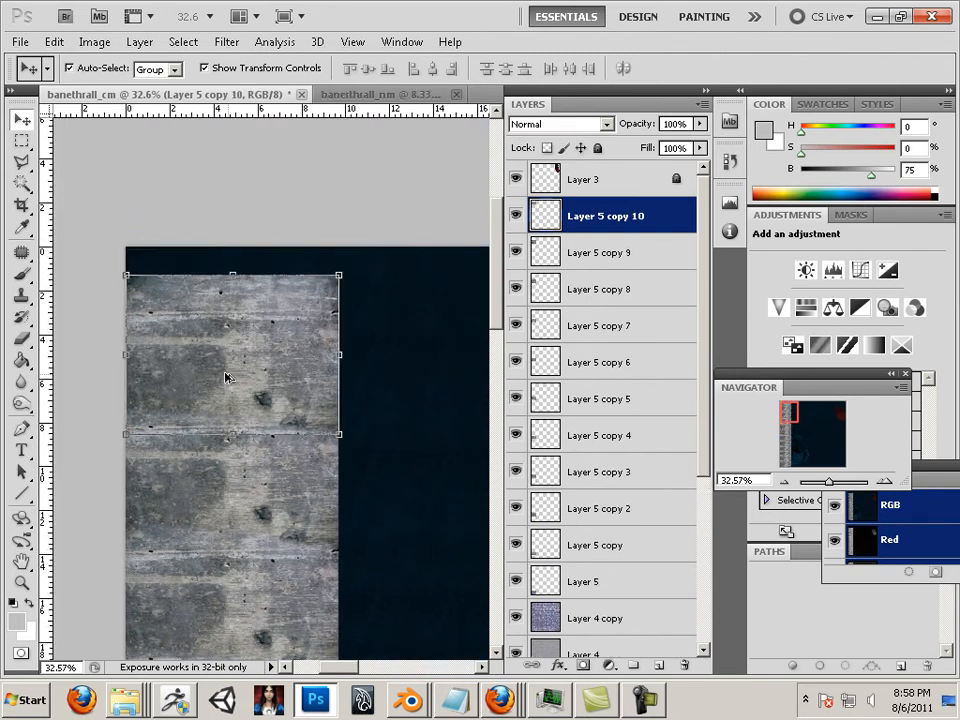
drag(226, 377, 229, 325)
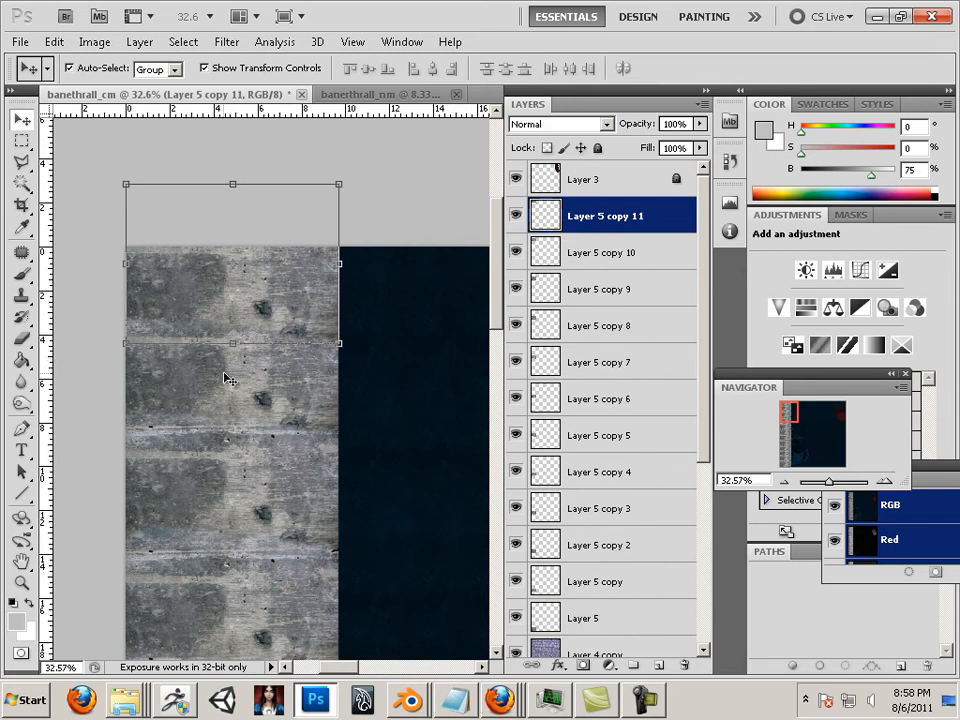
Merge all the duplicated wood tile layers down into Layer 5.
key(ctrl+e)
key(ctrl+e)
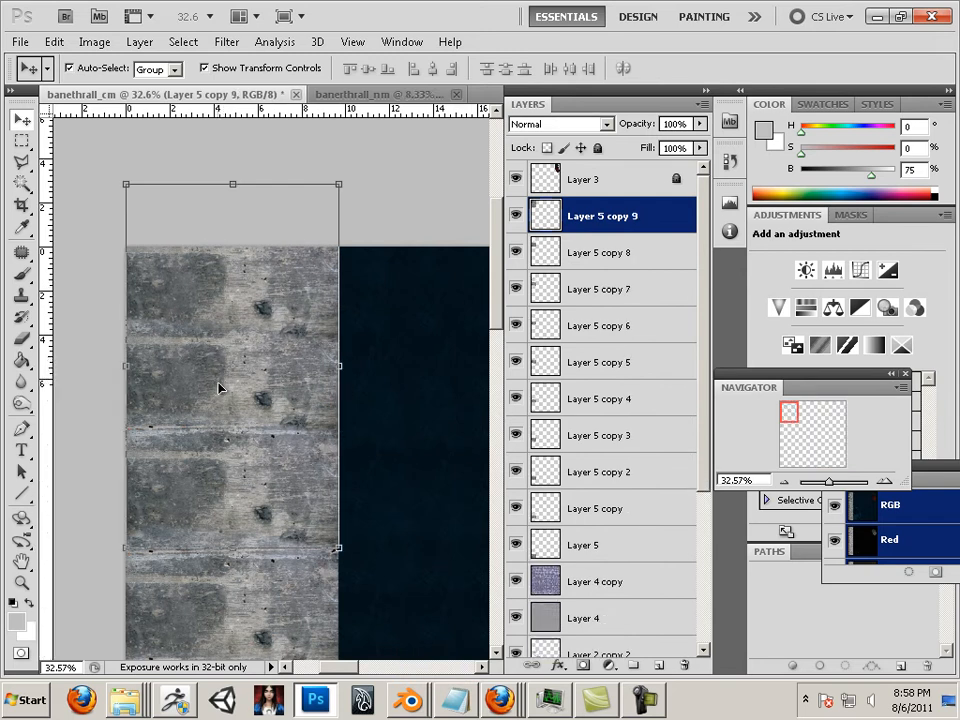
key(ctrl+e)
key(ctrl+e)
key(ctrl+e)
key(ctrl+e)
key(ctrl+e)
key(ctrl+e)
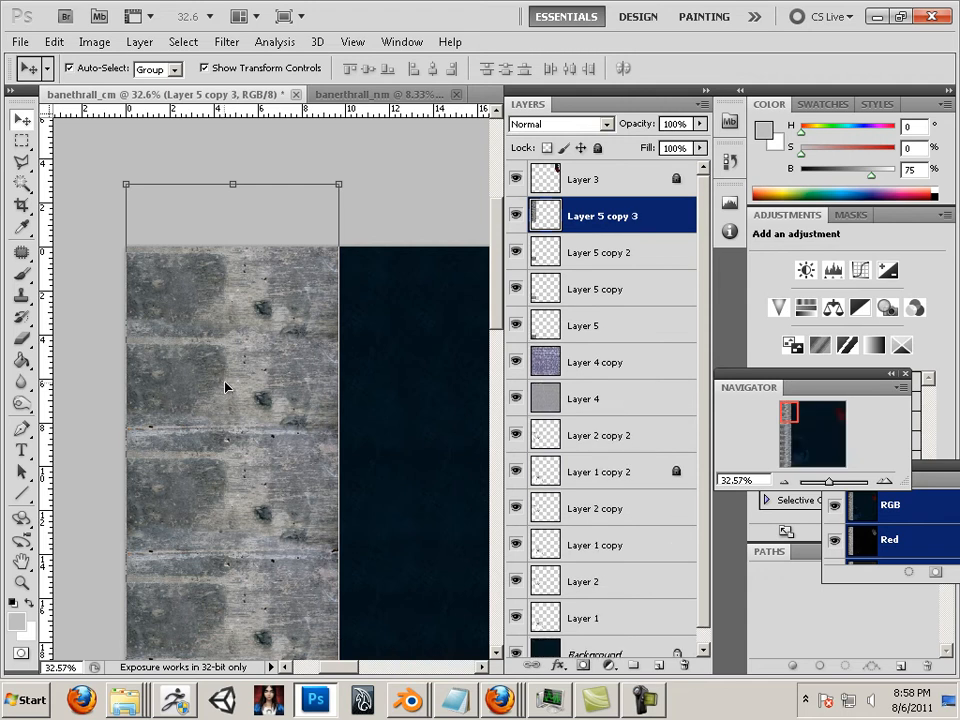
key(ctrl+e)
key(ctrl+e)
key(ctrl+e)
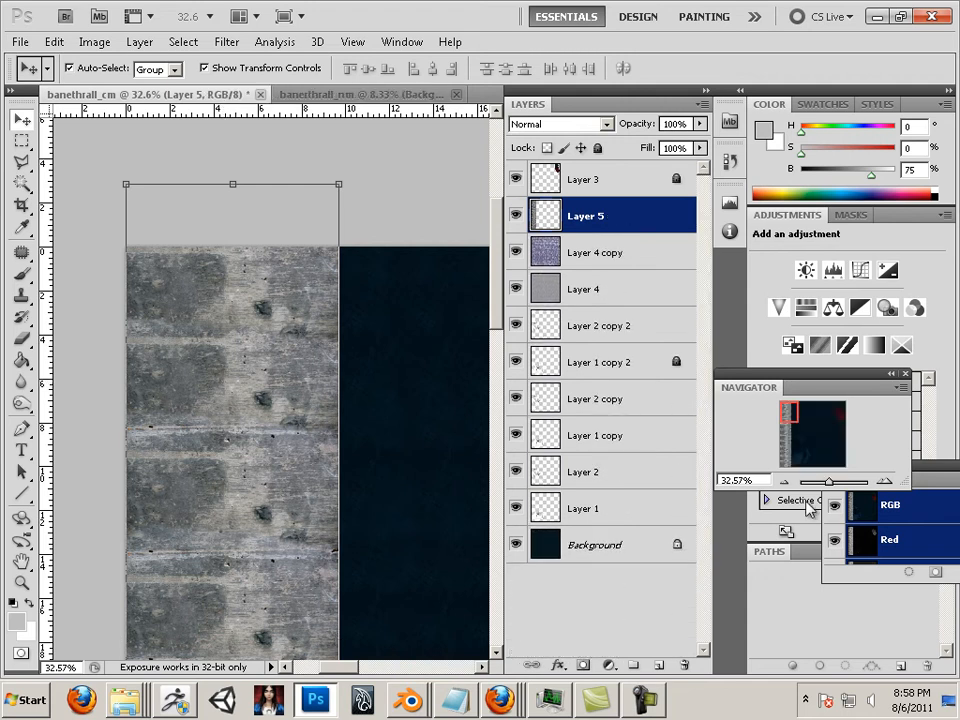
drag(829, 483, 741, 456)
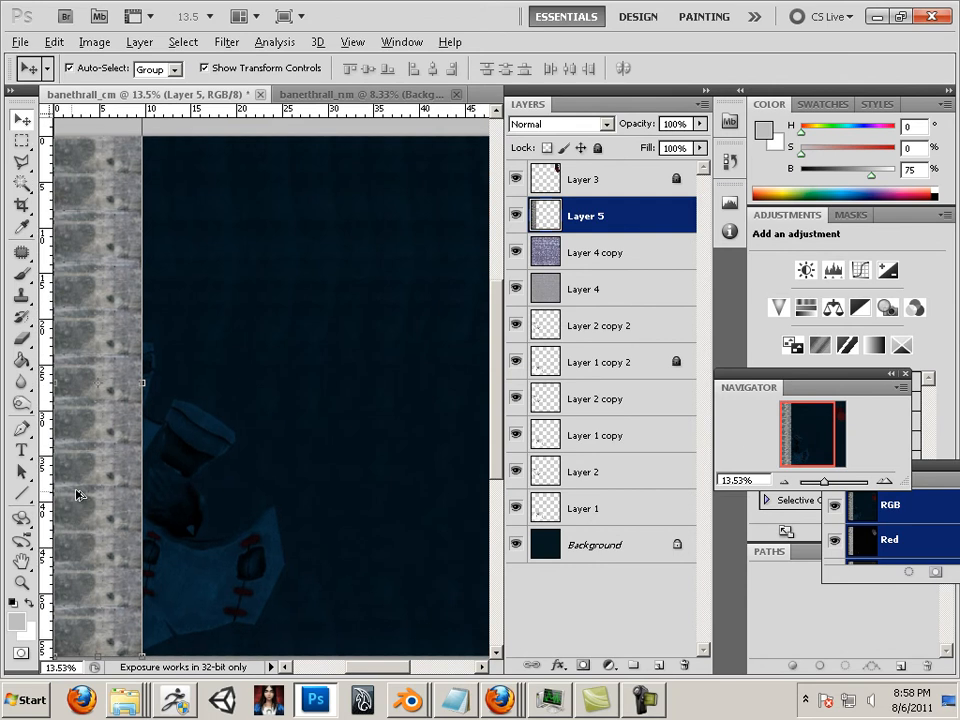
Duplicate the wood column partly overlapping the original and erase the copy's hard left edge.
drag(78, 494, 128, 494)
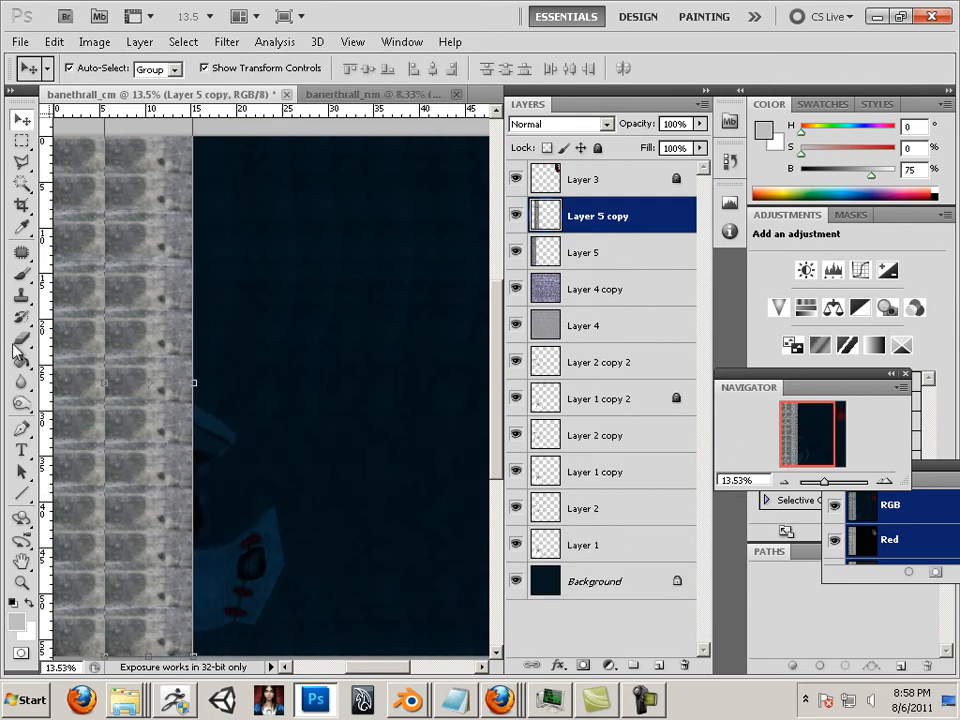
click(20, 340)
mouse_move(86, 95)
mouse_down()
mouse_move(84, 250)
mouse_move(110, 603)
mouse_up()
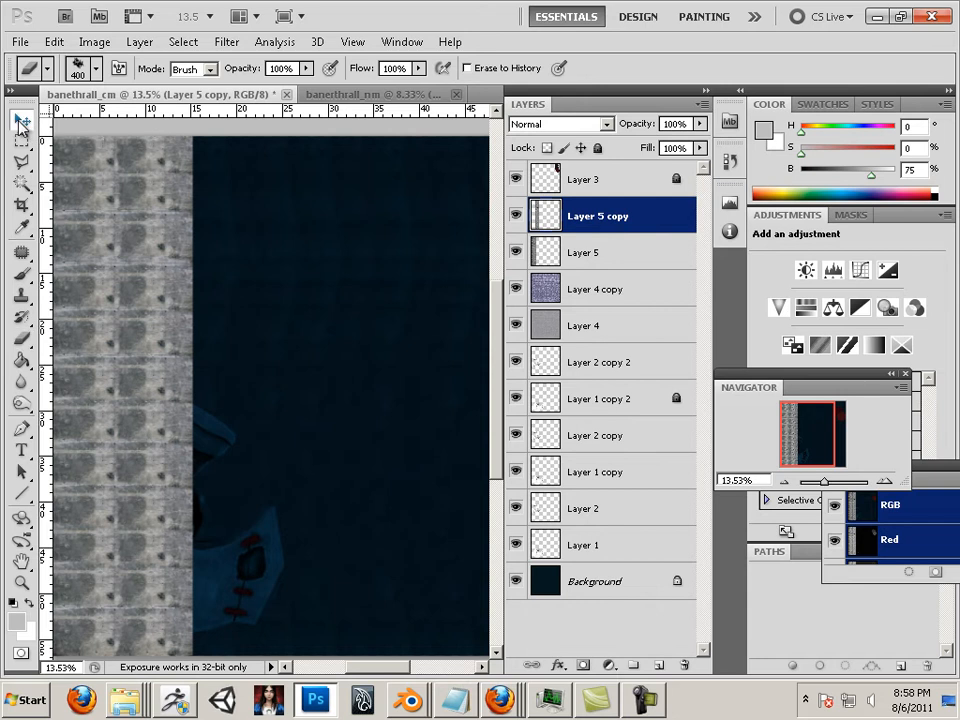
Shift the softened column closer to the original and tile overlapping duplicates of it rightward across the canvas, up to Layer 5 copy 14.
click(20, 118)
drag(161, 223, 110, 255)
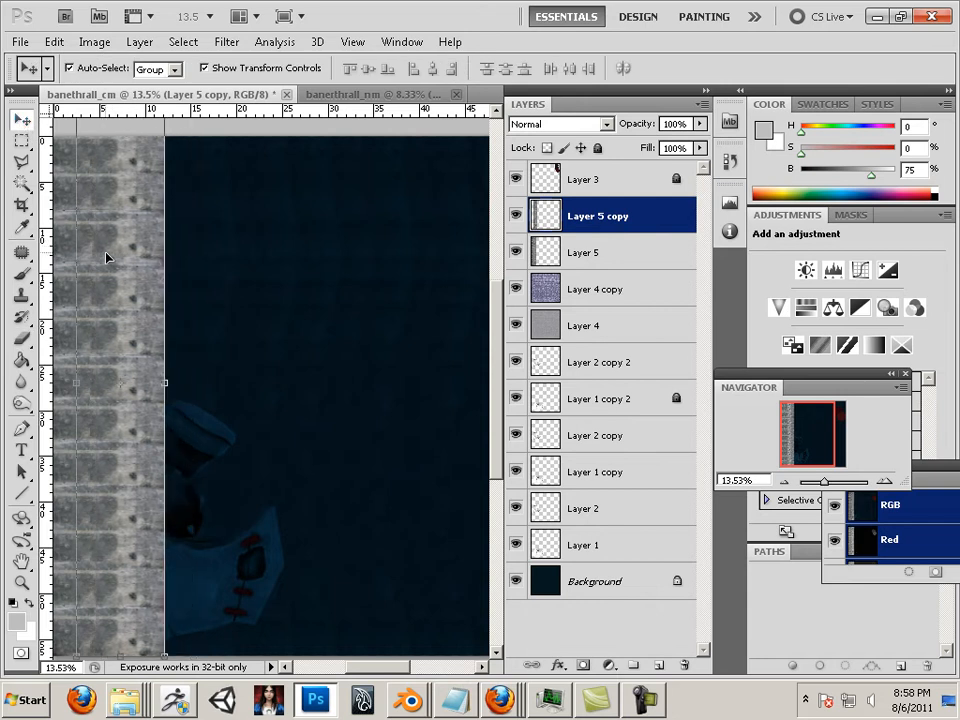
drag(117, 336, 471, 525)
key(ctrl+j)
key(ctrl+j)
key(ctrl+j)
key(ctrl+j)
key(ctrl+j)
key(ctrl+j)
key(ctrl+j)
key(ctrl+j)
key(ctrl+j)
key(ctrl+j)
key(ctrl+j)
key(ctrl+j)
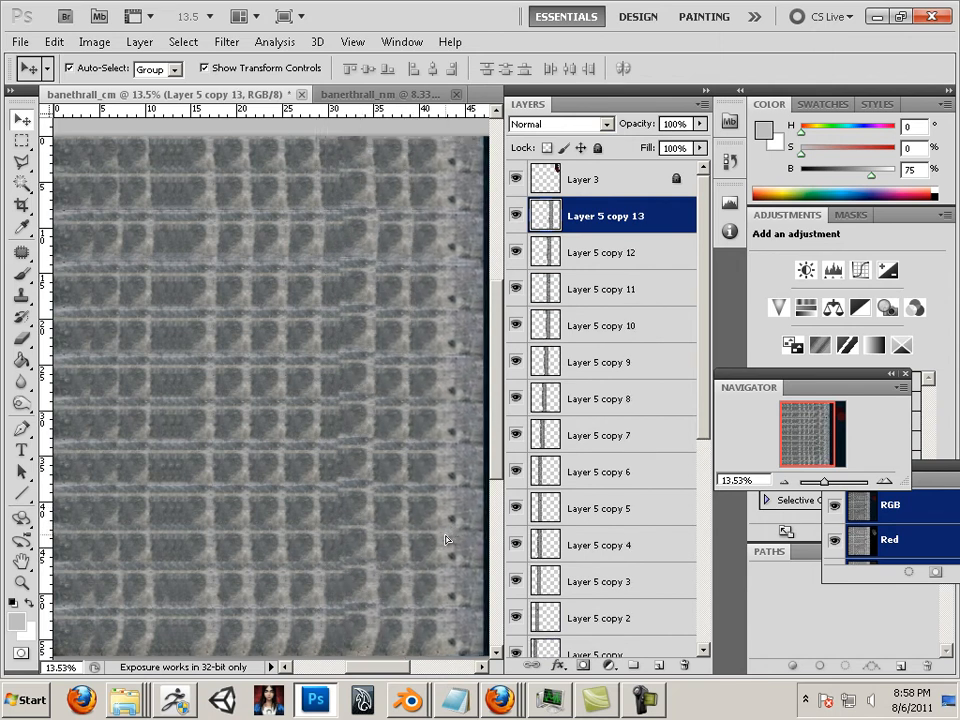
key(ctrl+j)
Cover the remaining strip up to the canvas's right edge with further column duplicates, up to Layer 5 copy 17.
drag(828, 487, 819, 487)
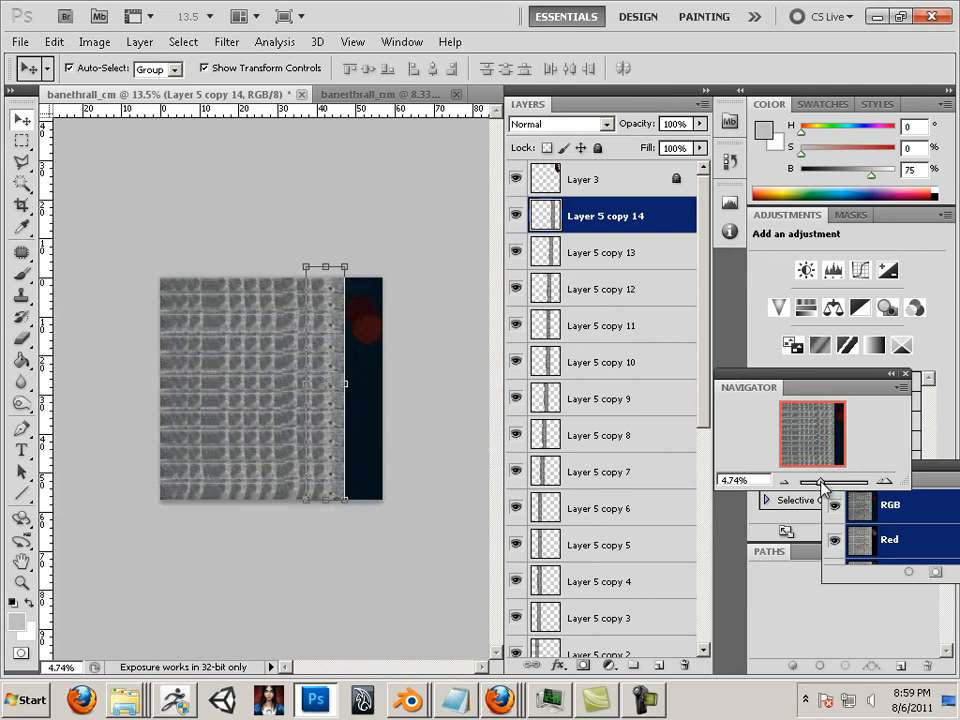
drag(320, 441, 360, 445)
key(ctrl+j)
key(ctrl+j)
key(ctrl+j)
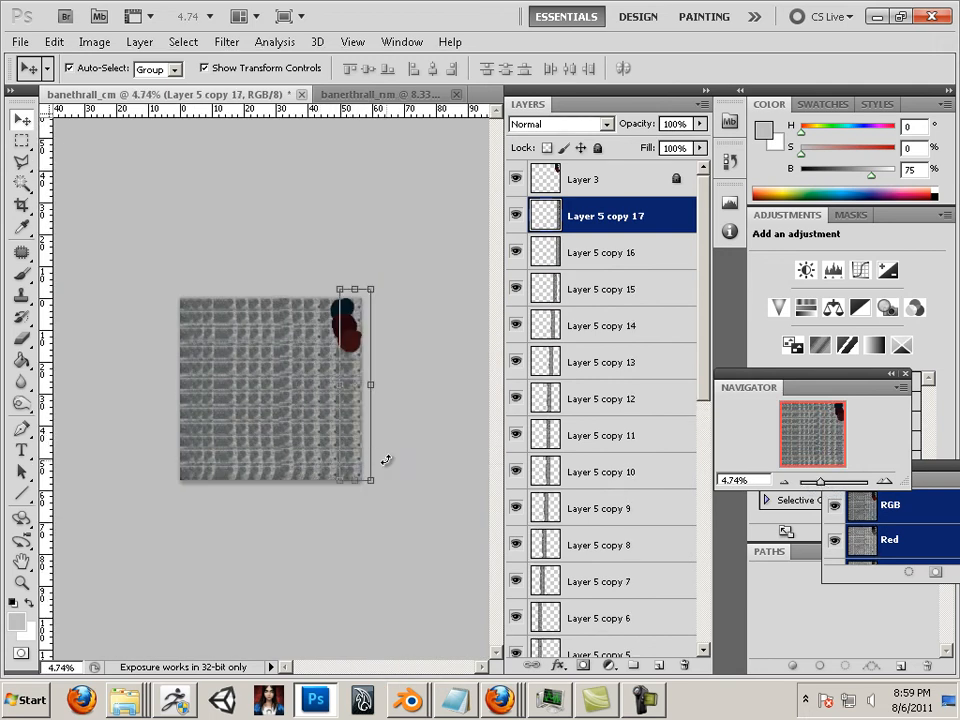
Merge all the duplicated wood column layers down into Layer 5.
key(Delete)
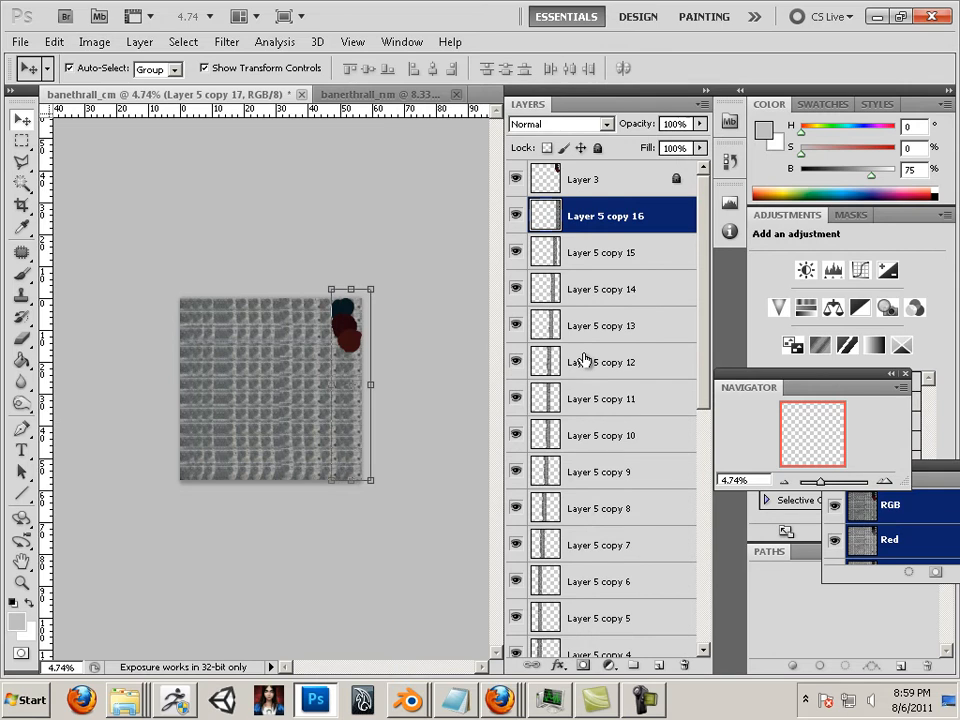
key(Delete)
key(Delete)
key(Delete)
key(Delete)
key(Delete)
key(Delete)
key(Delete)
key(Delete)
key(Delete)
key(Delete)
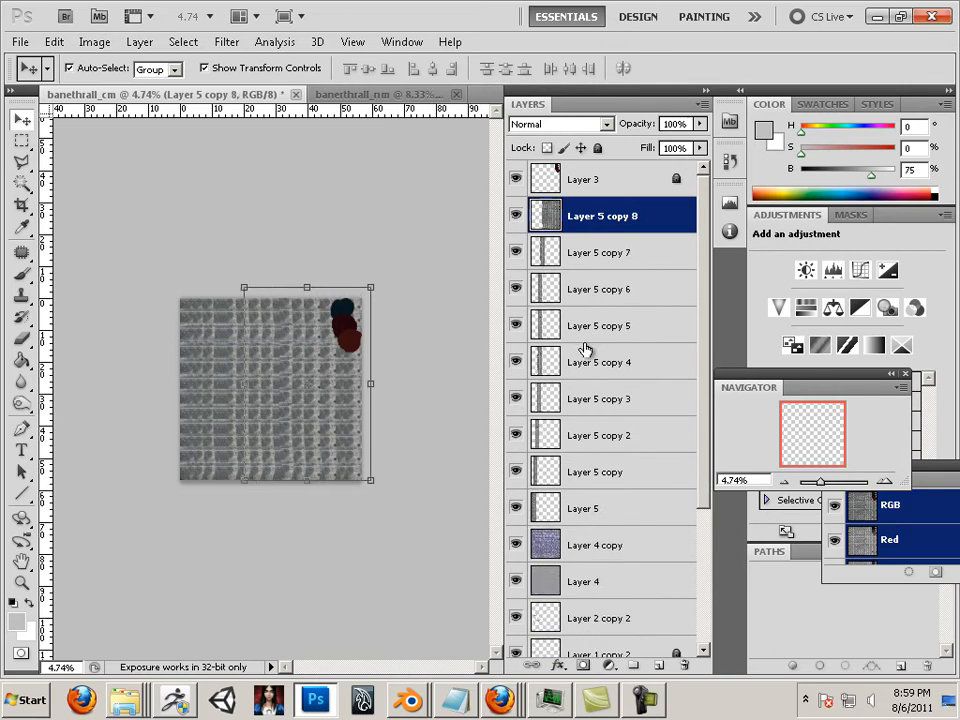
key(Delete)
key(Delete)
key(Delete)
key(Delete)
key(Delete)
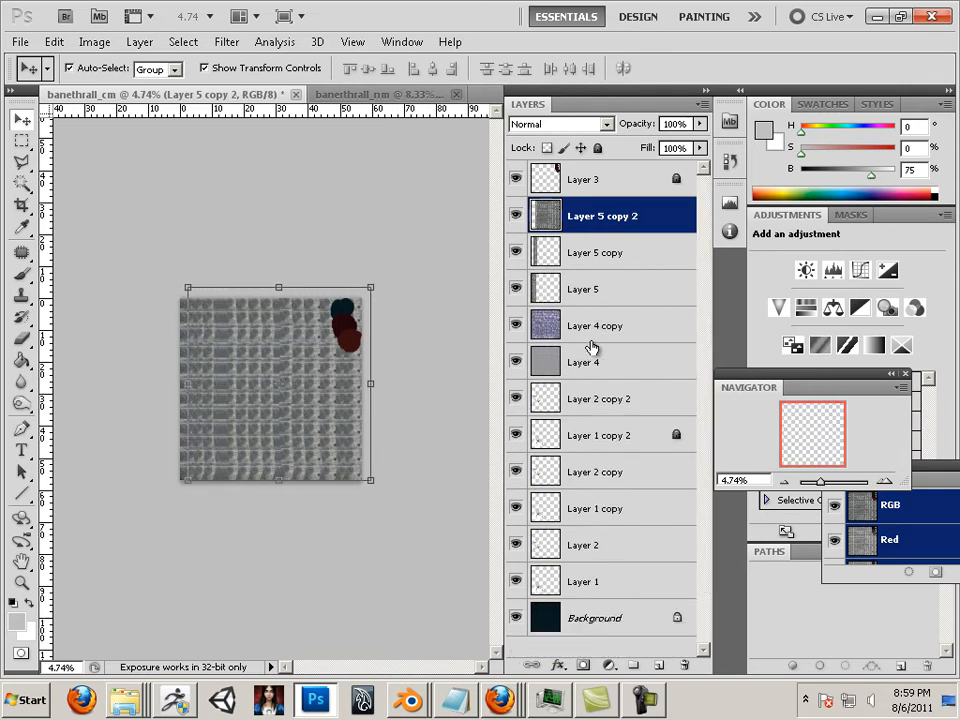
key(Delete)
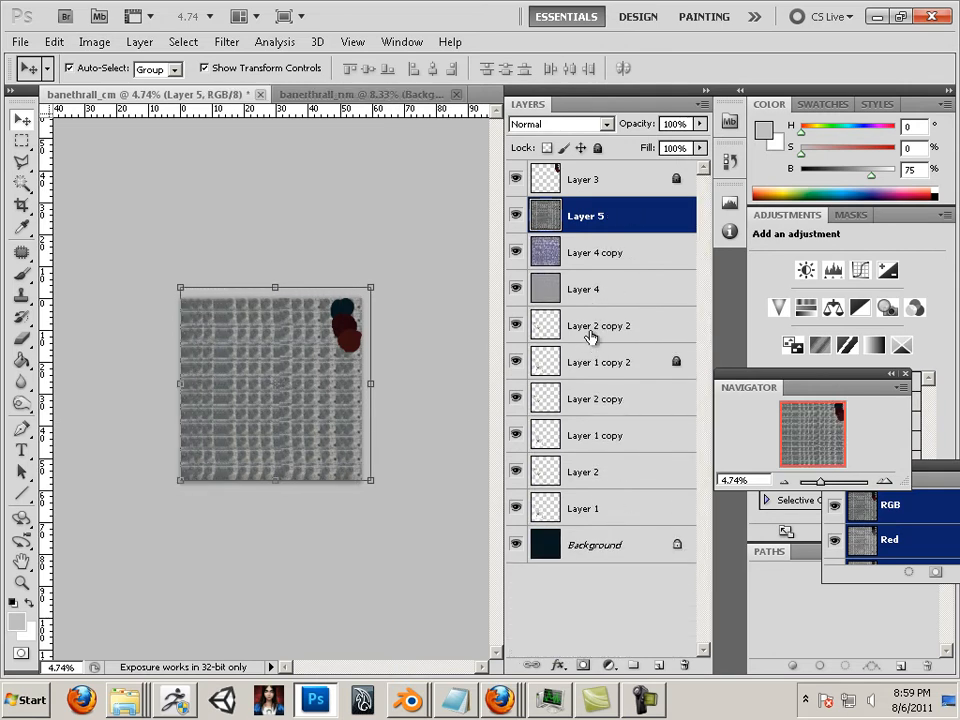
Try the Soft Light blend mode on Layer 5 over the garment pieces and return the layer to Normal.
click(604, 124)
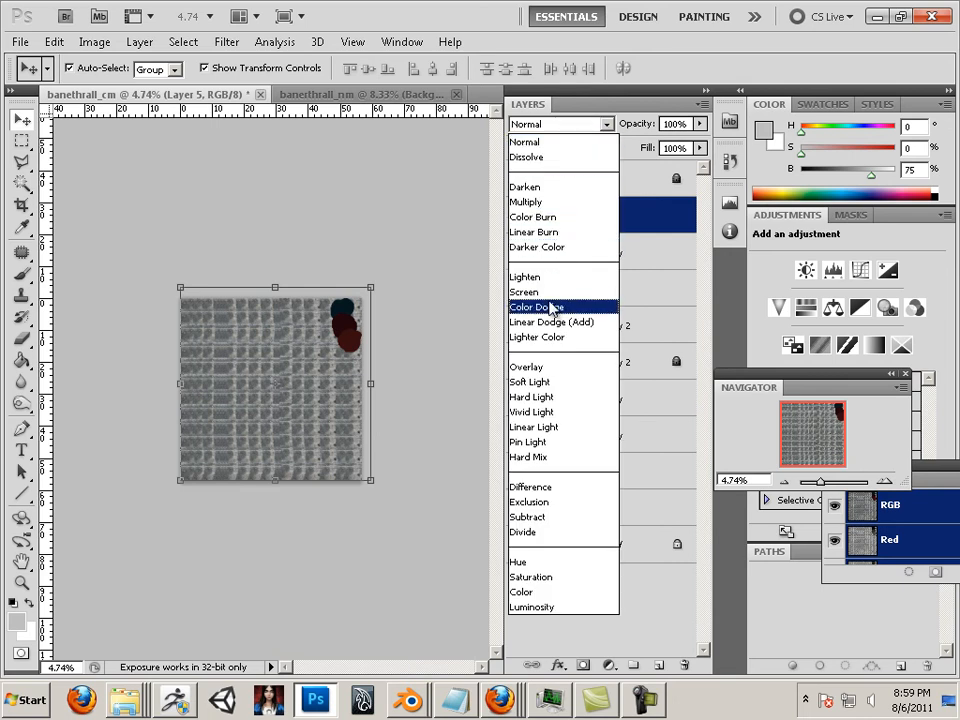
click(551, 382)
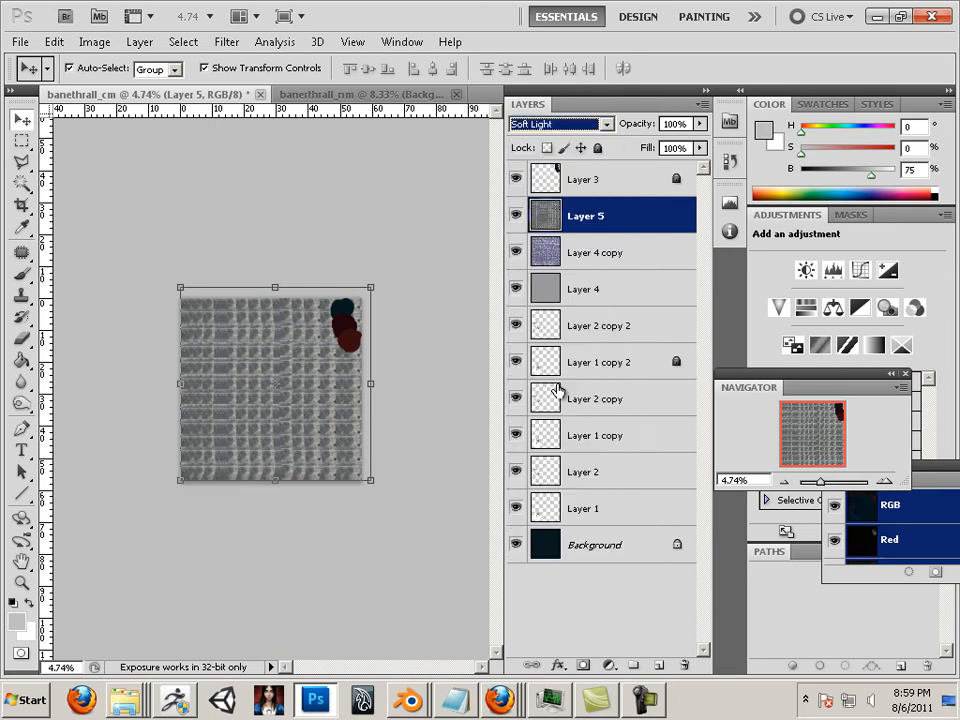
drag(808, 480, 836, 481)
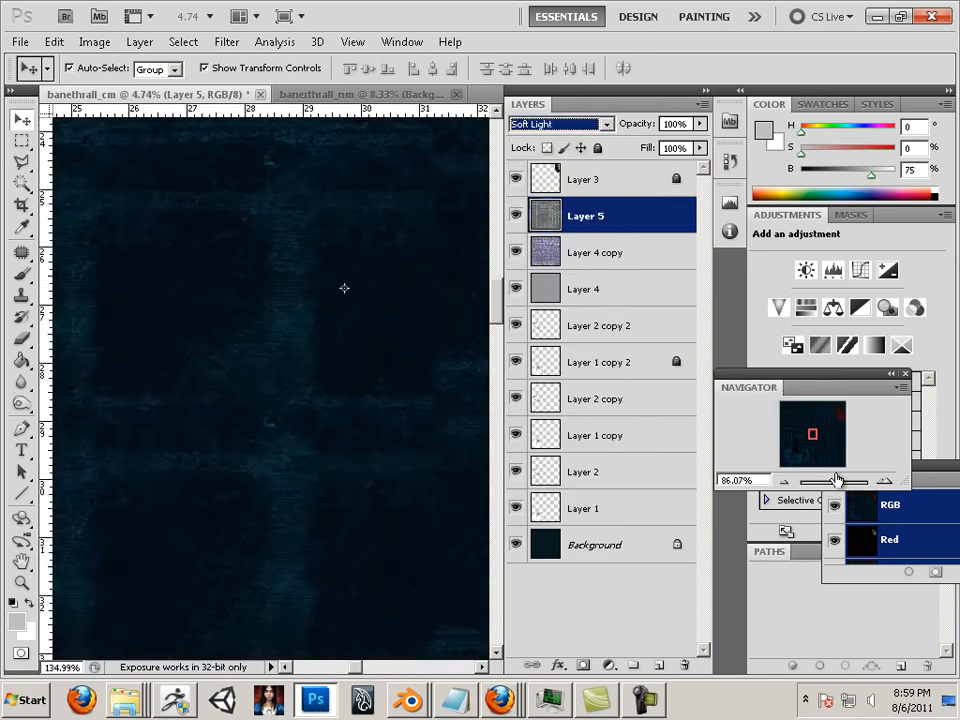
drag(810, 429, 790, 440)
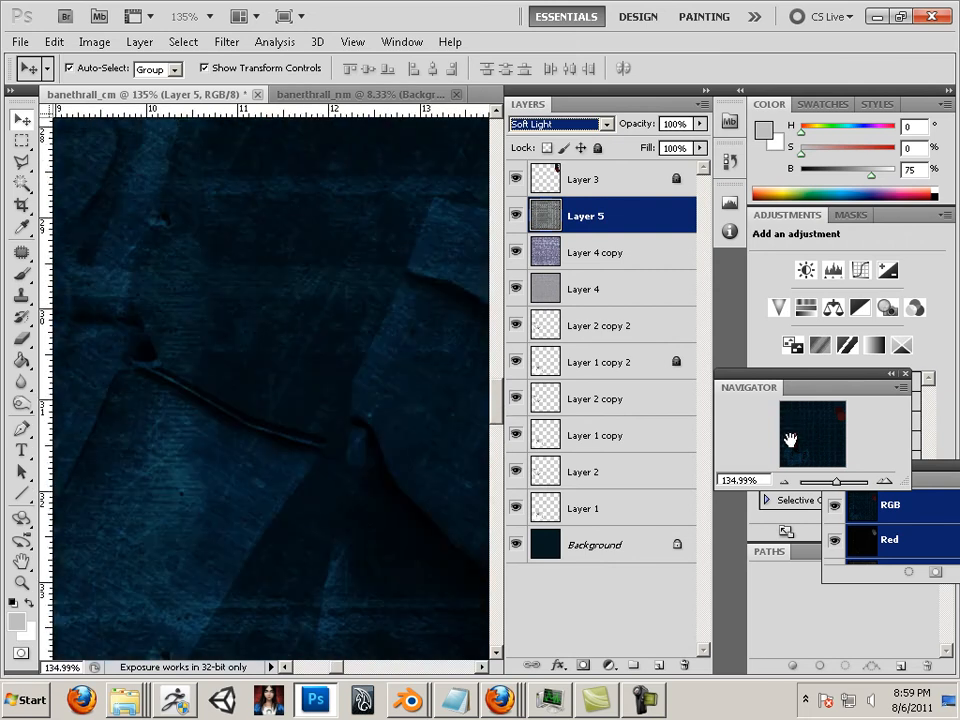
drag(835, 483, 832, 484)
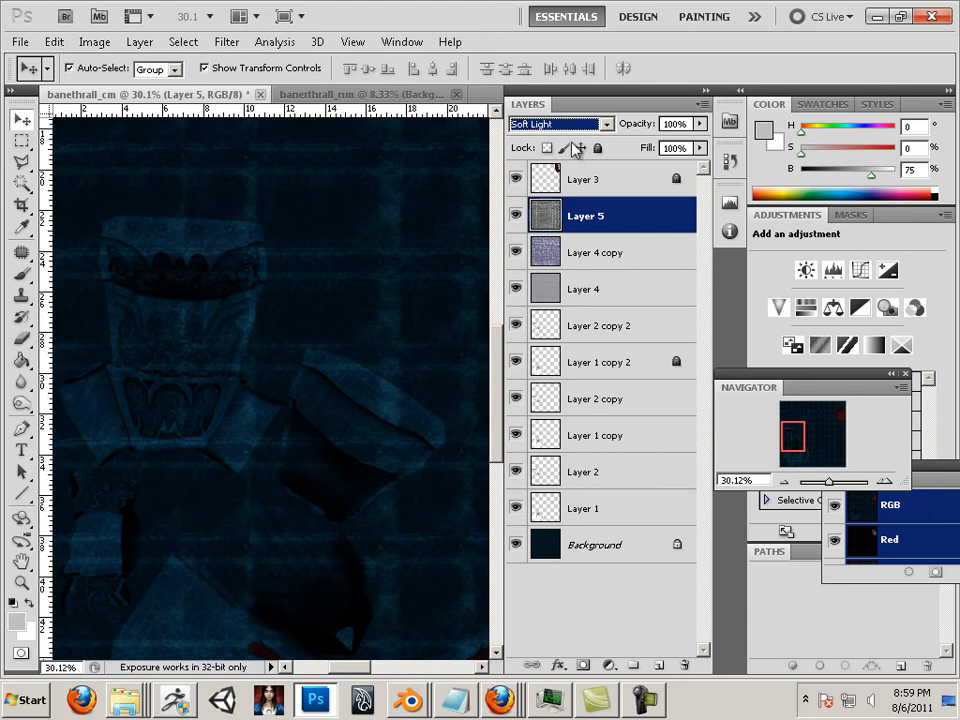
click(597, 124)
click(540, 131)
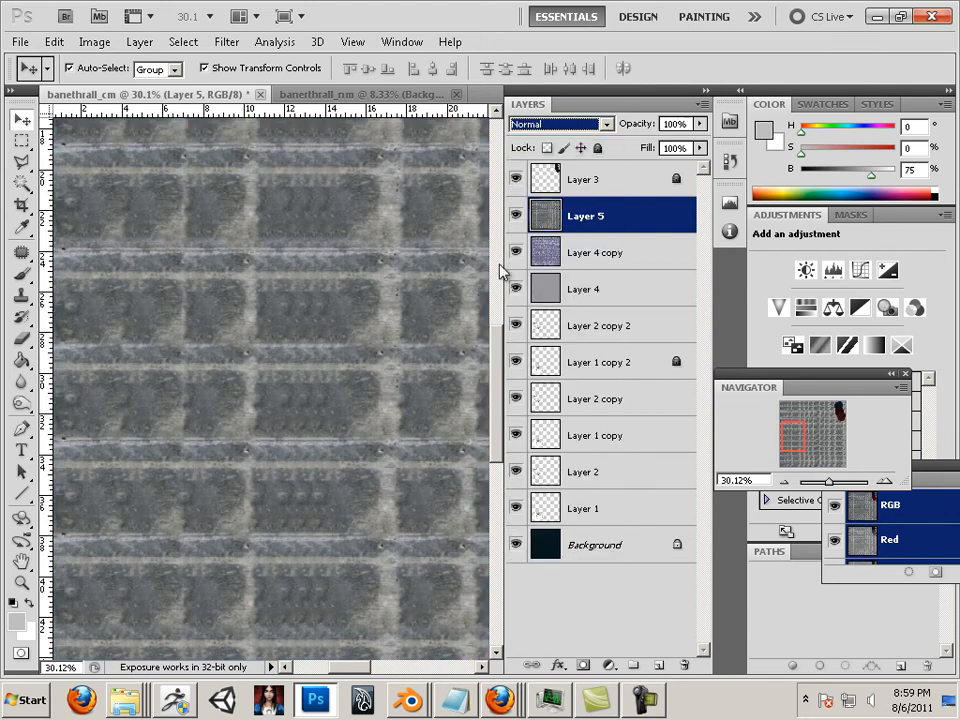
Duplicate Layer 5 and nudge the copy slightly to the right so its pattern is offset from the original.
drag(545, 213, 659, 664)
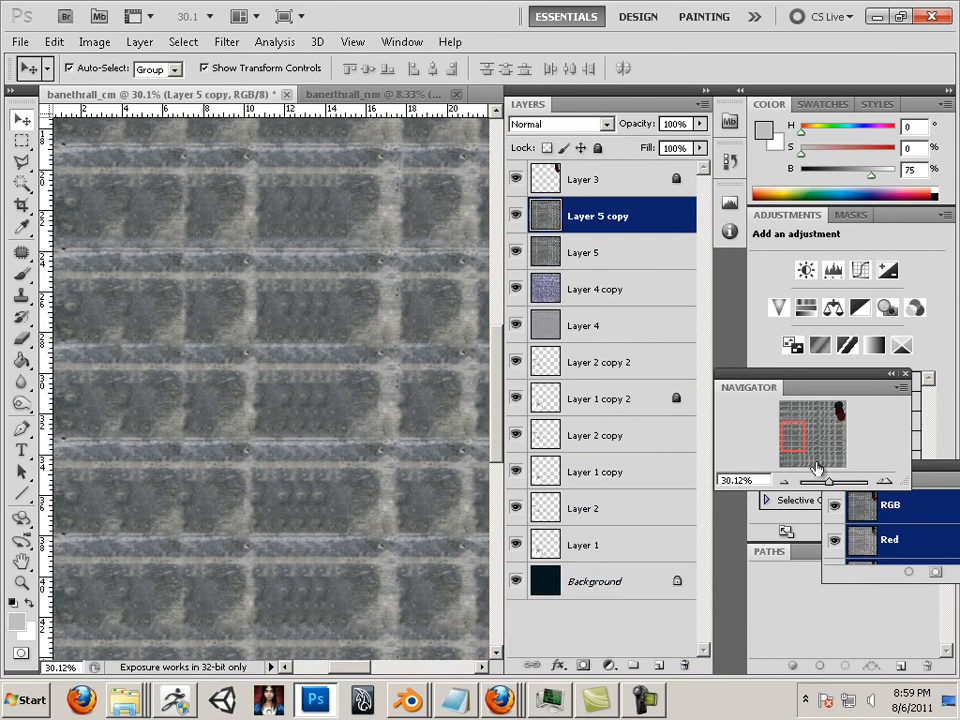
drag(829, 484, 820, 484)
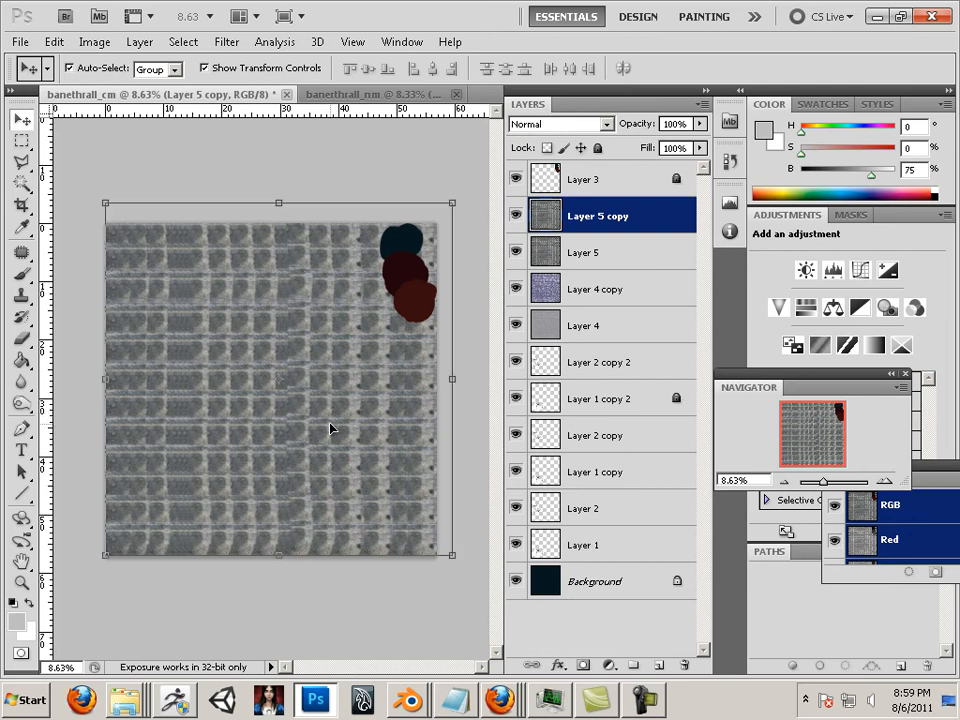
key(shift+Right)
key(shift+Right)
key(shift+Right)
key(shift+Right)
key(shift+Right)
key(shift+Right)
key(shift+Right)
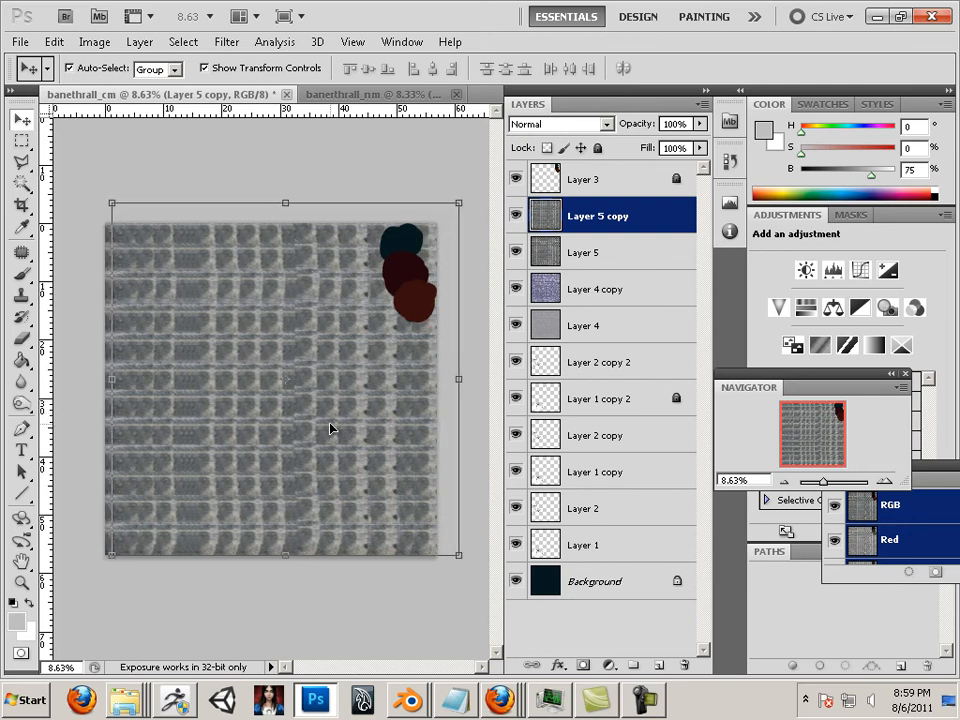
key(shift+Right)
key(shift+Right)
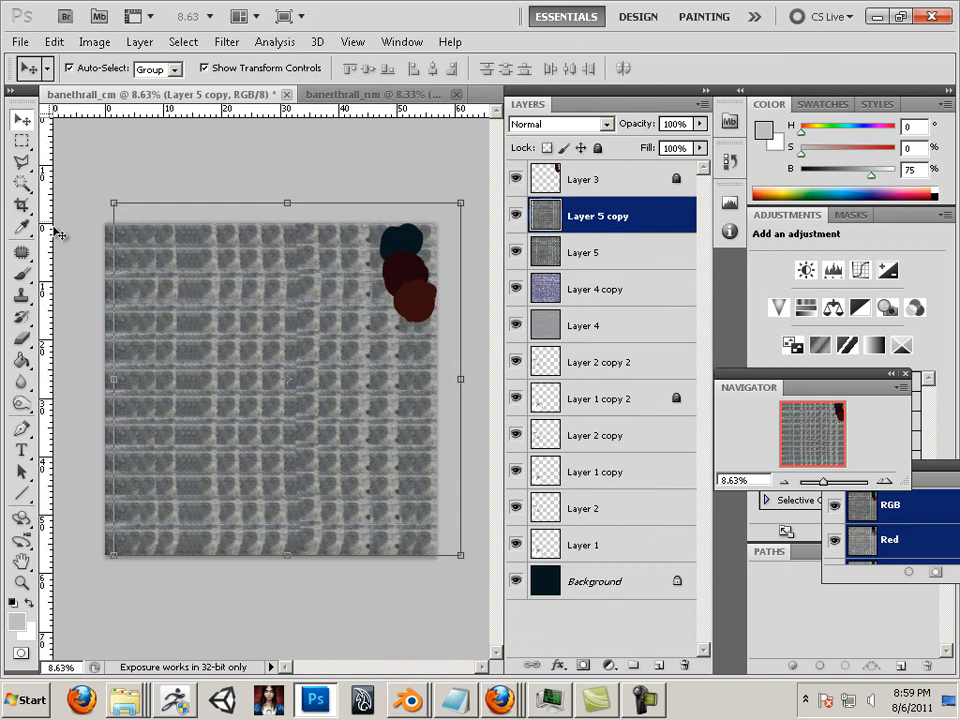
Erase irregular patches across Layer 5 copy with the Eraser brush enlarged to 1800 to break up the repeating pattern.
click(21, 338)
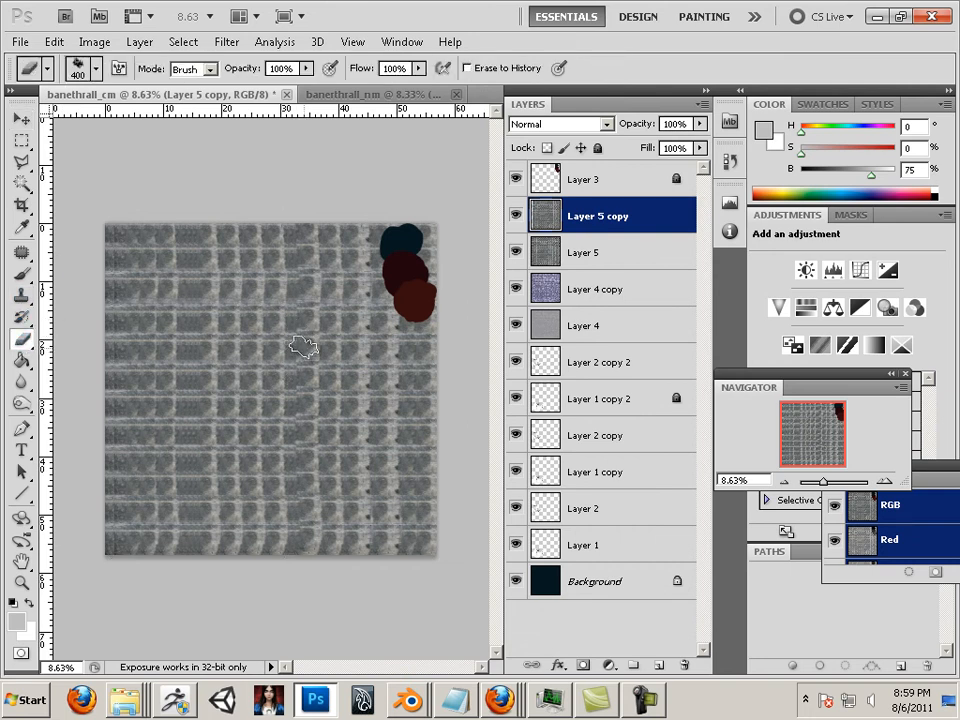
key(bracketright)
key(bracketright)
key(bracketright)
key(bracketright)
key(bracketright)
key(bracketright)
key(bracketright)
key(bracketright)
click(333, 333)
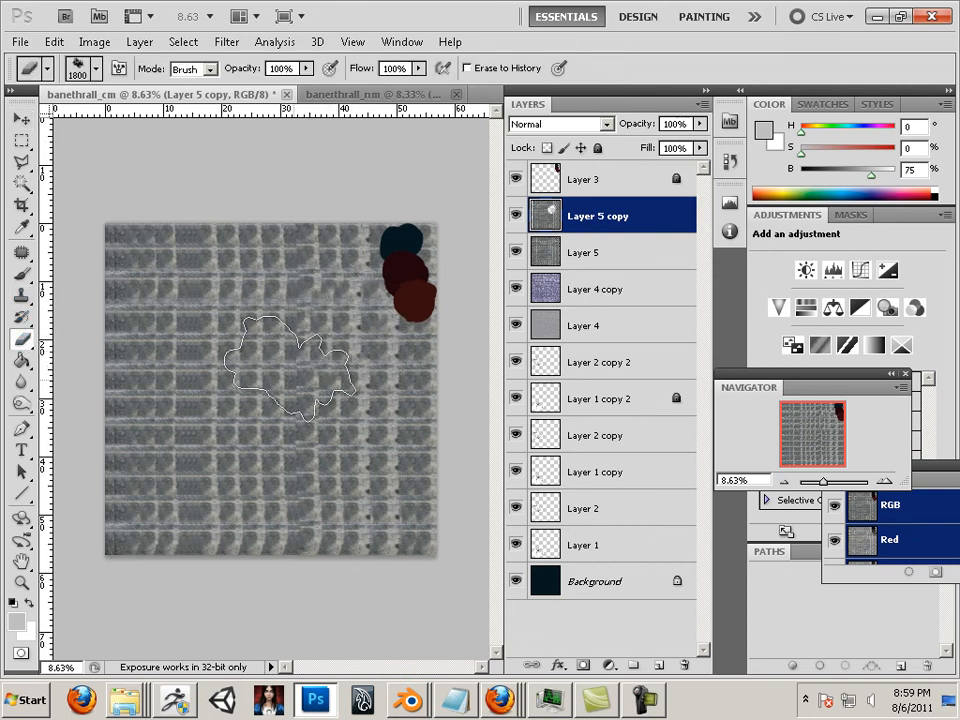
mouse_move(325, 440)
mouse_down()
mouse_move(365, 427)
mouse_move(332, 390)
mouse_move(294, 436)
mouse_move(288, 490)
mouse_move(192, 522)
mouse_move(160, 502)
mouse_move(186, 428)
mouse_move(168, 392)
mouse_move(201, 372)
mouse_move(172, 323)
mouse_move(202, 286)
mouse_move(188, 266)
mouse_move(240, 258)
mouse_move(160, 242)
mouse_move(133, 287)
mouse_move(122, 451)
mouse_move(160, 545)
mouse_up()
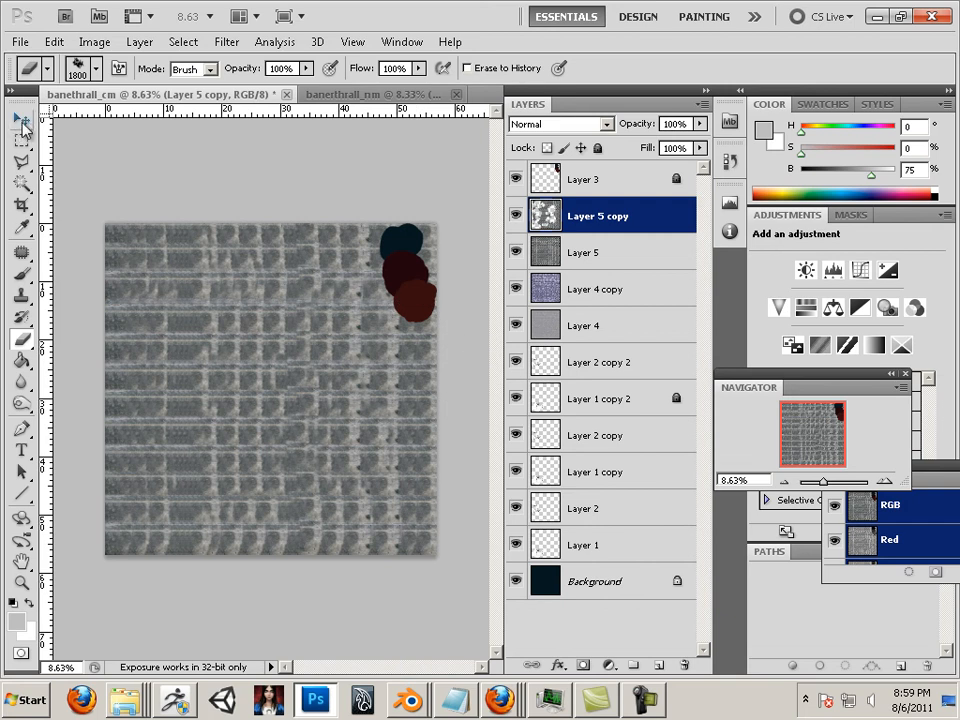
Duplicate Layer 5 copy, rotate the duplicate -90°, and align it with the canvas's right edge.
click(22, 122)
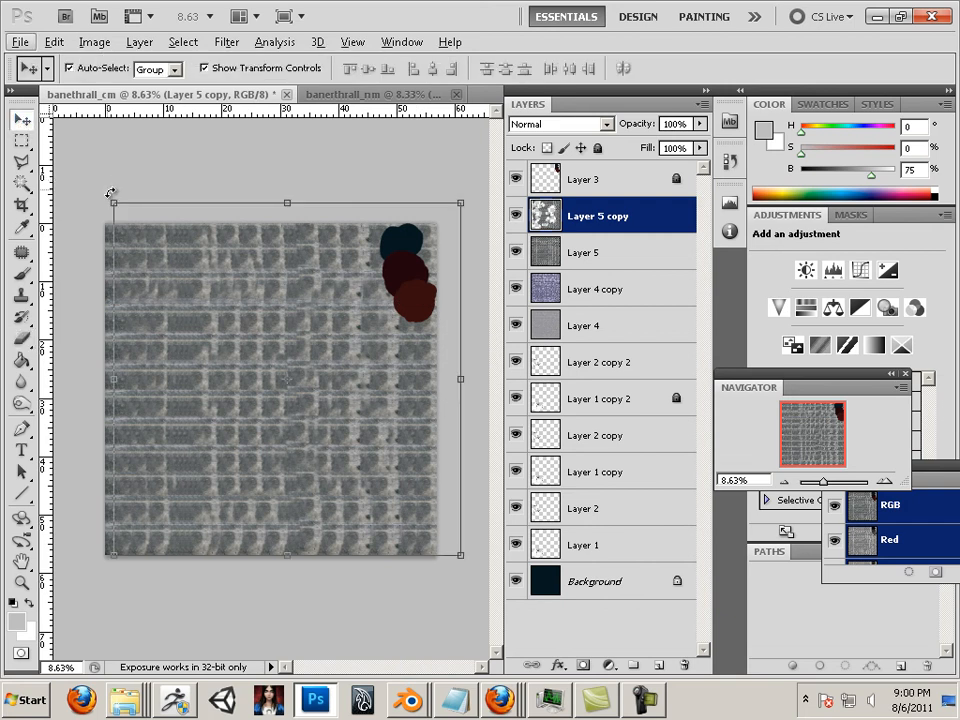
mouse_move(197, 335)
mouse_down()
mouse_move(180, 354)
mouse_move(189, 345)
mouse_up()
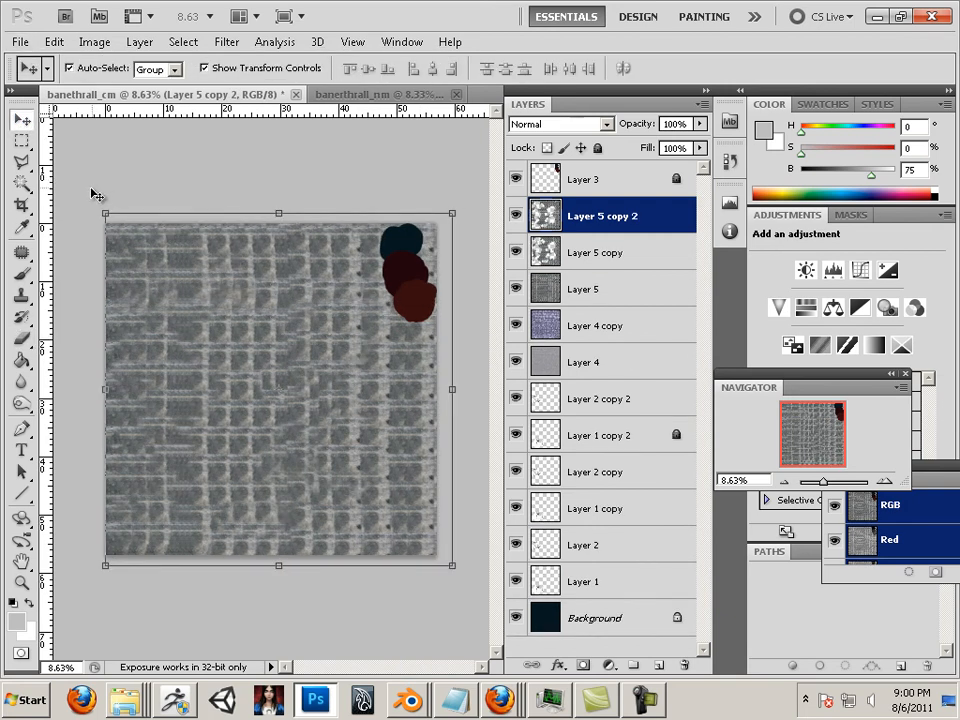
drag(95, 205, 157, 346)
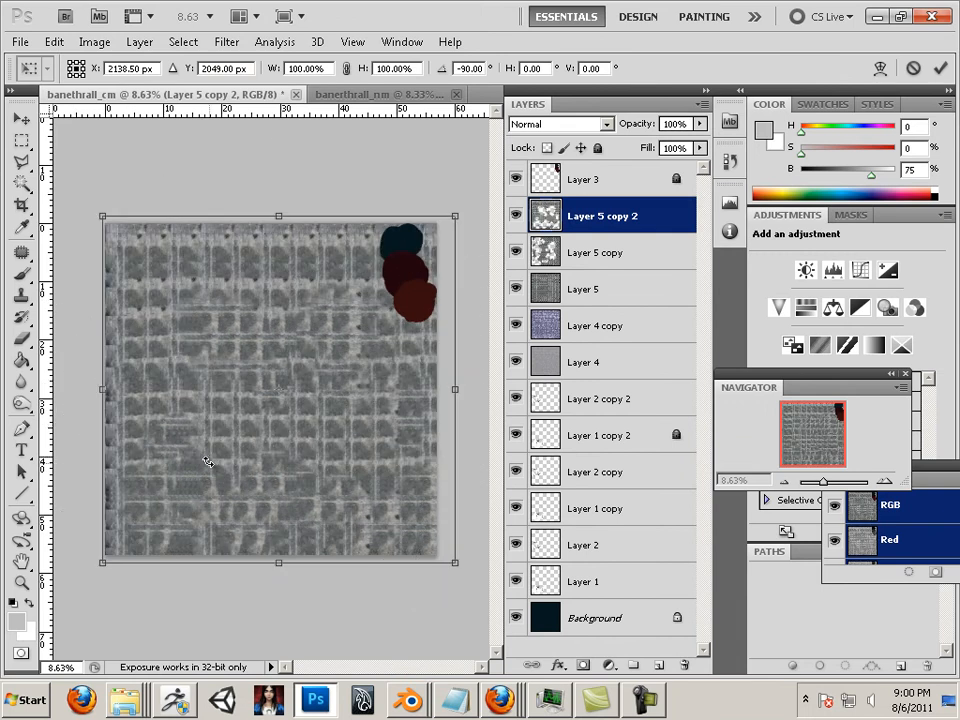
drag(328, 428, 308, 437)
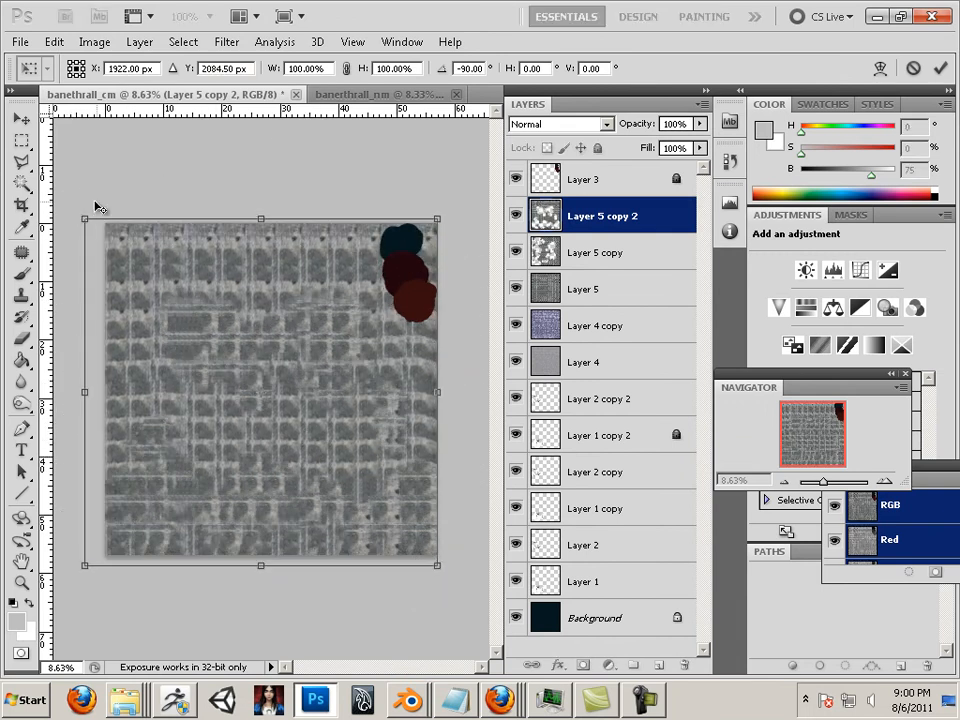
click(21, 118)
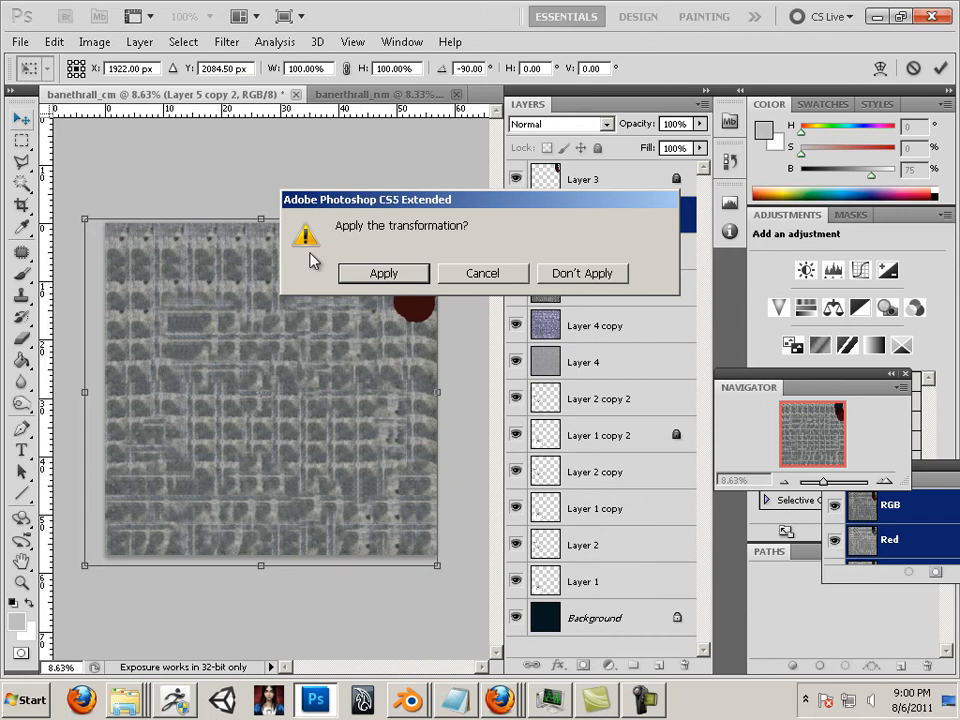
click(397, 286)
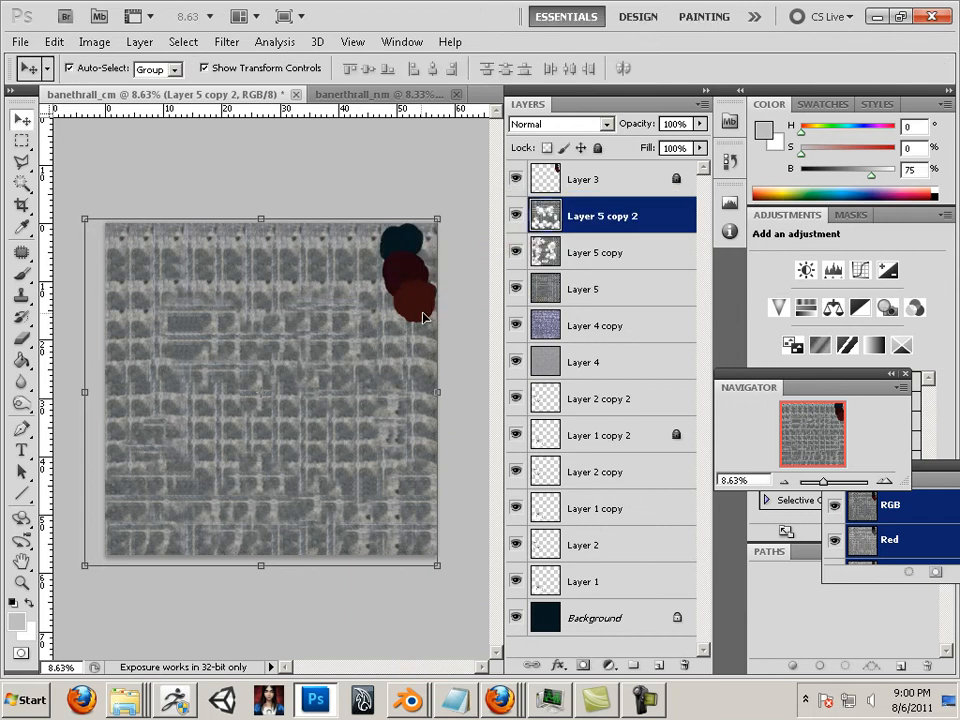
Merge both wood copies down into Layer 5 and set its blend mode to Soft Light.
key(ctrl+e)
key(ctrl+e)
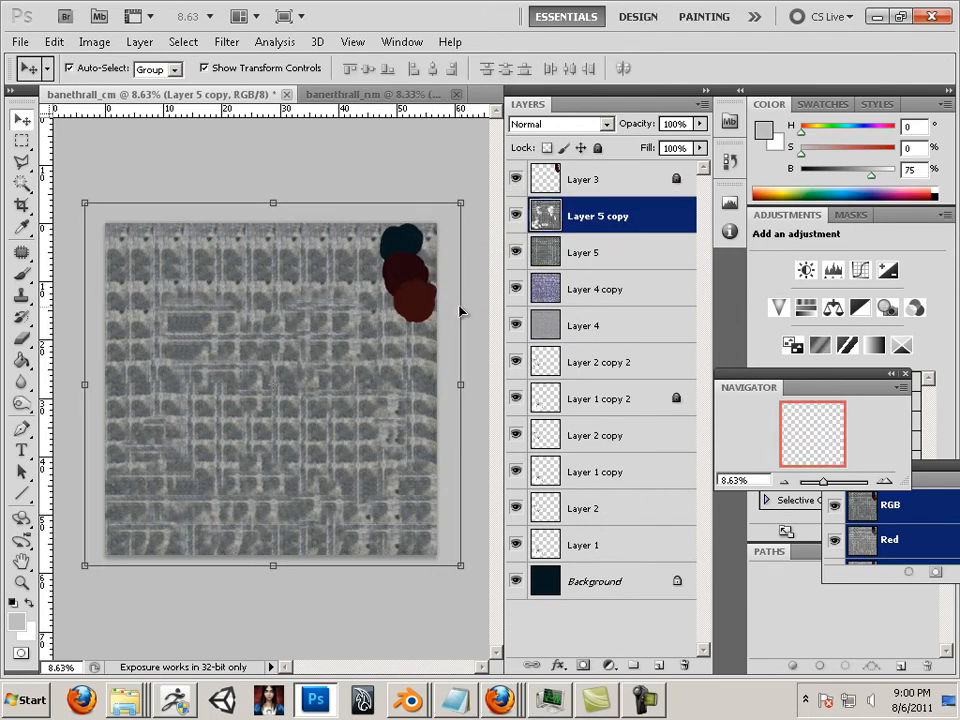
click(598, 125)
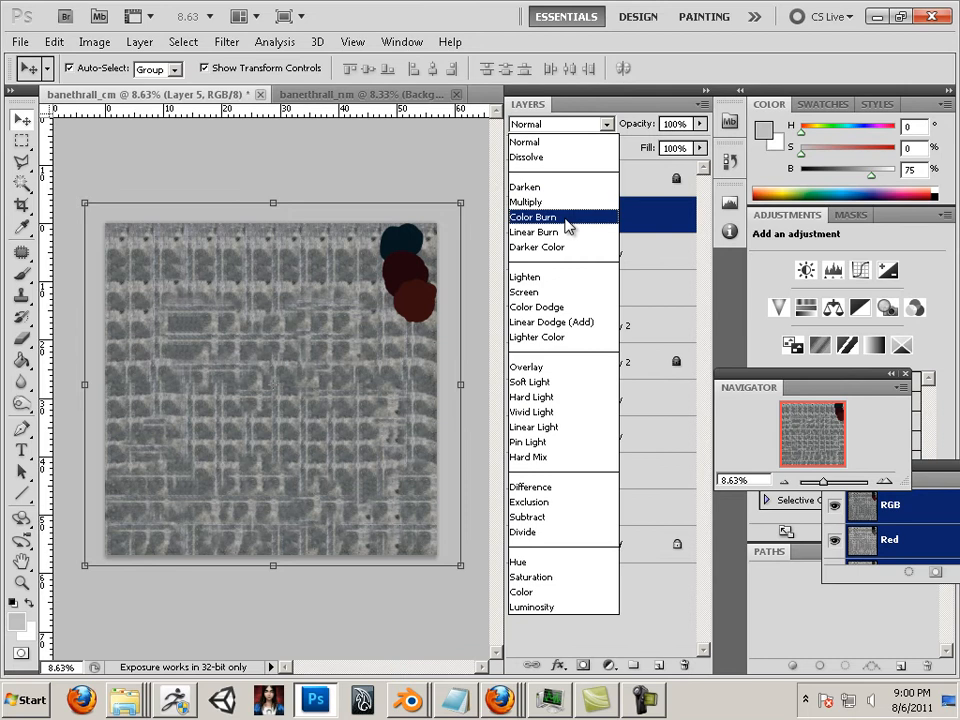
click(552, 382)
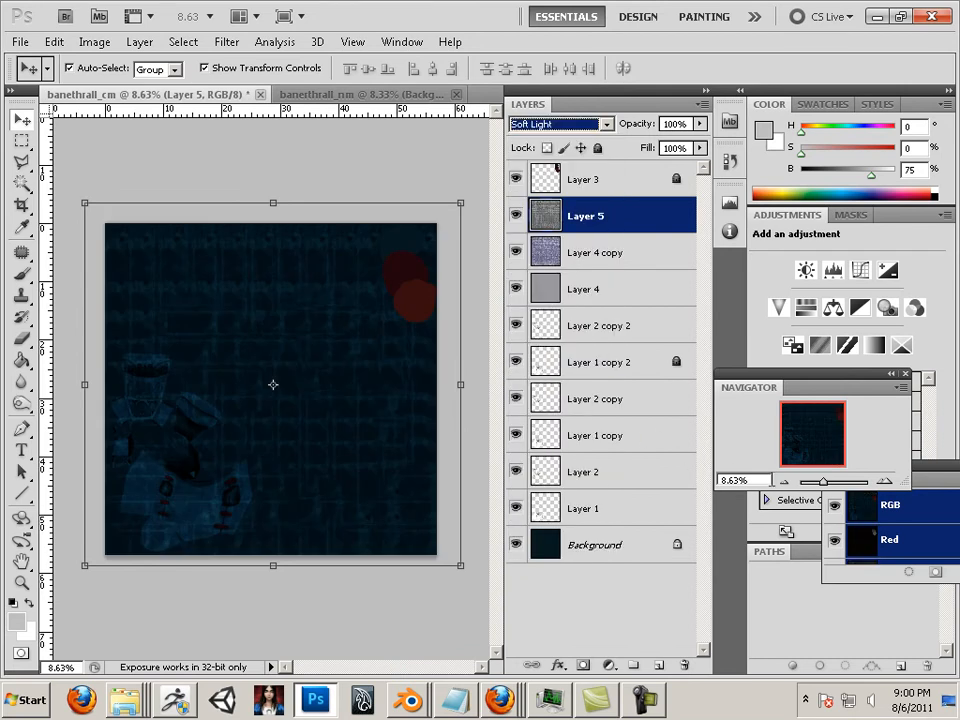
Erase Layer 5's wood texture over the character's garment pieces with the irregular Eraser brush at size 500.
click(833, 483)
drag(814, 450, 797, 437)
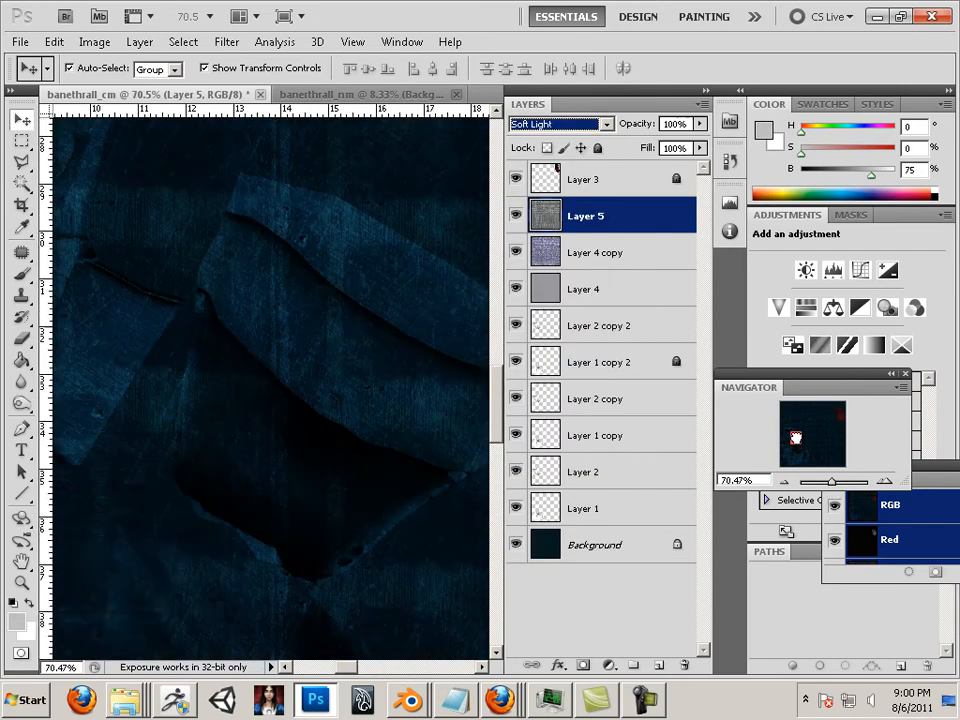
drag(833, 487, 827, 488)
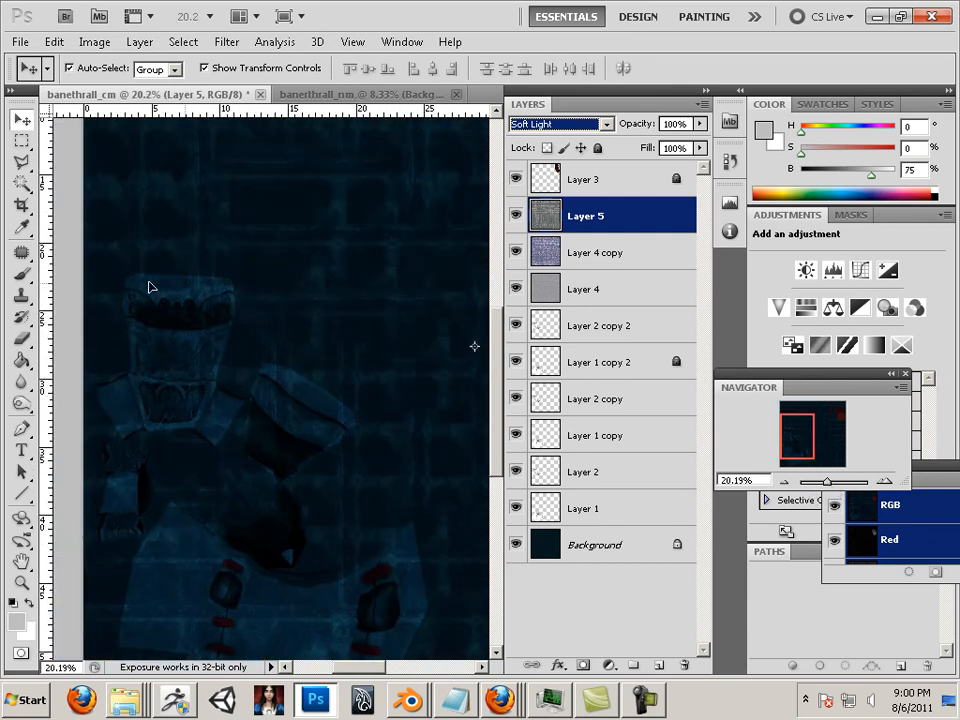
click(21, 338)
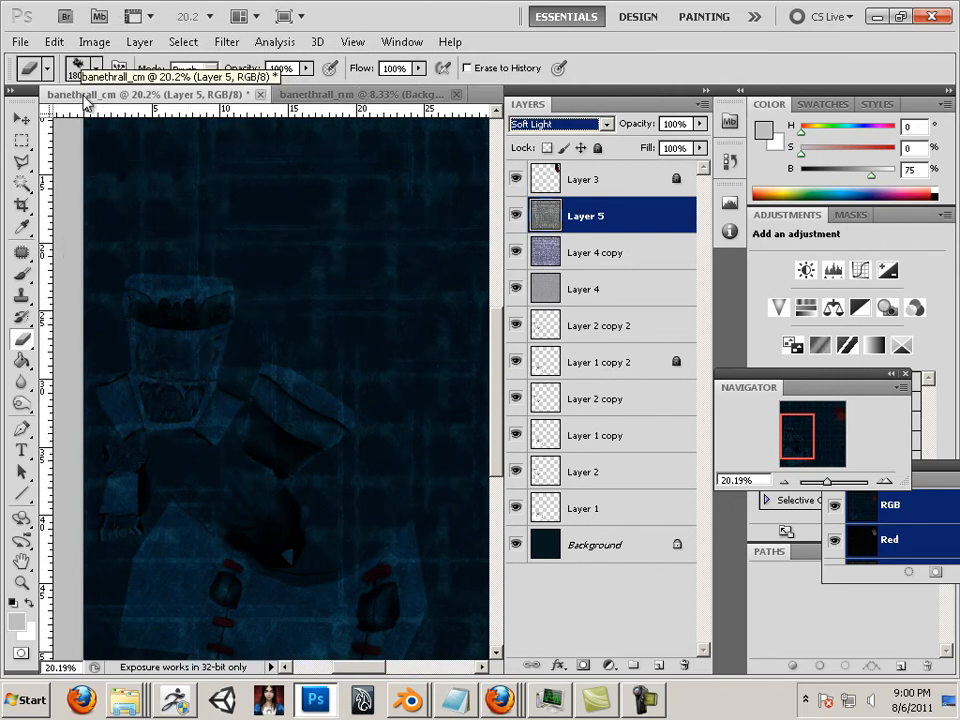
click(21, 274)
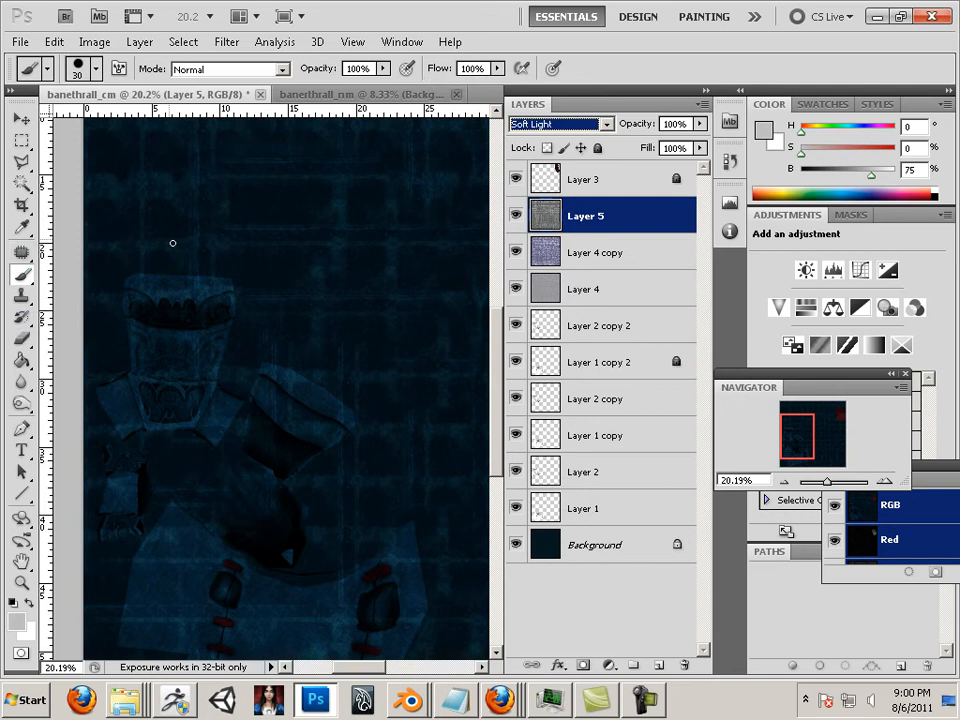
click(21, 338)
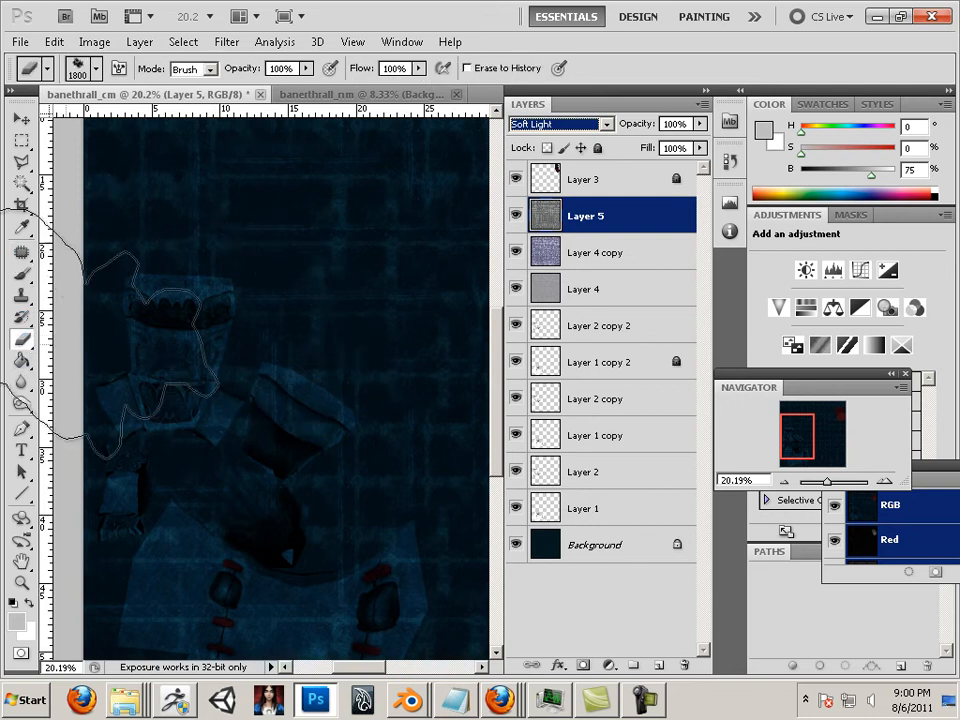
click(97, 69)
drag(159, 122, 97, 121)
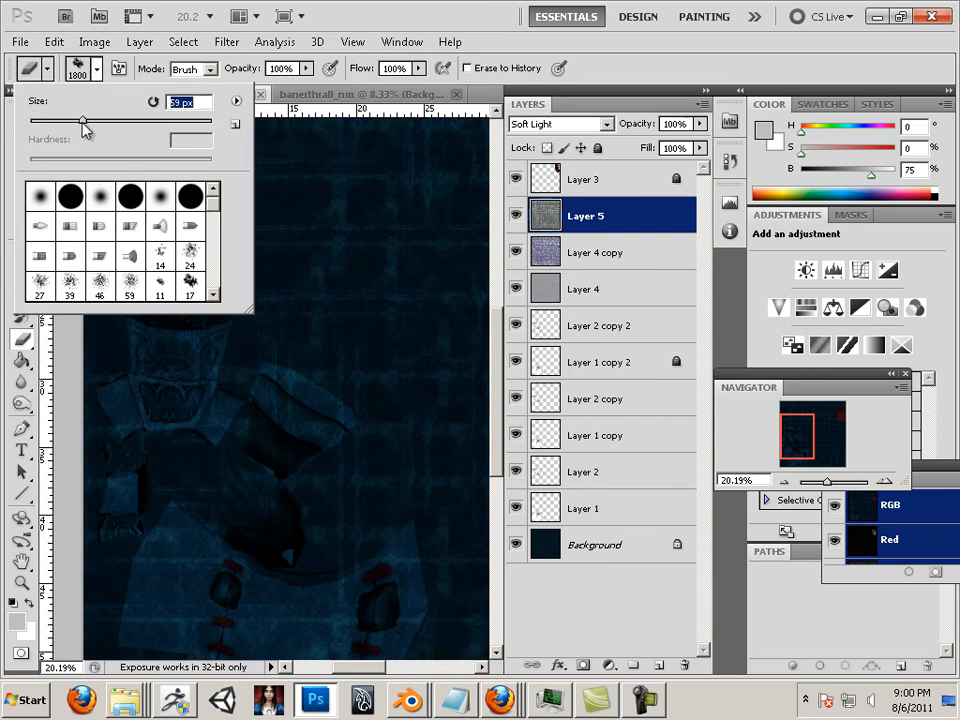
click(187, 399)
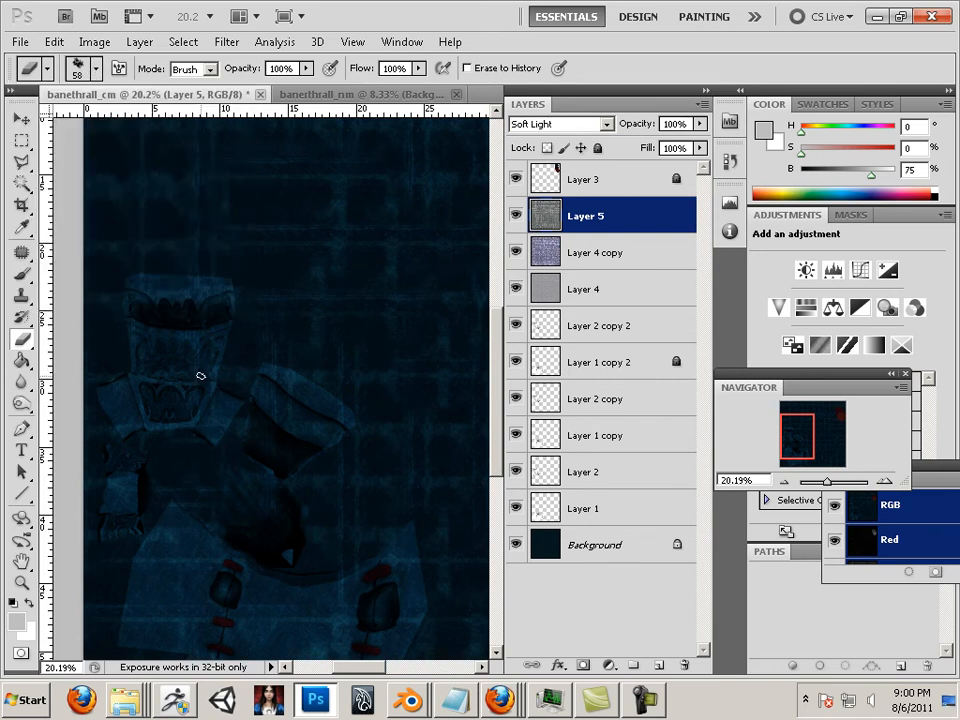
key(])
key(])
key(])
key(])
key(])
key(])
key([)
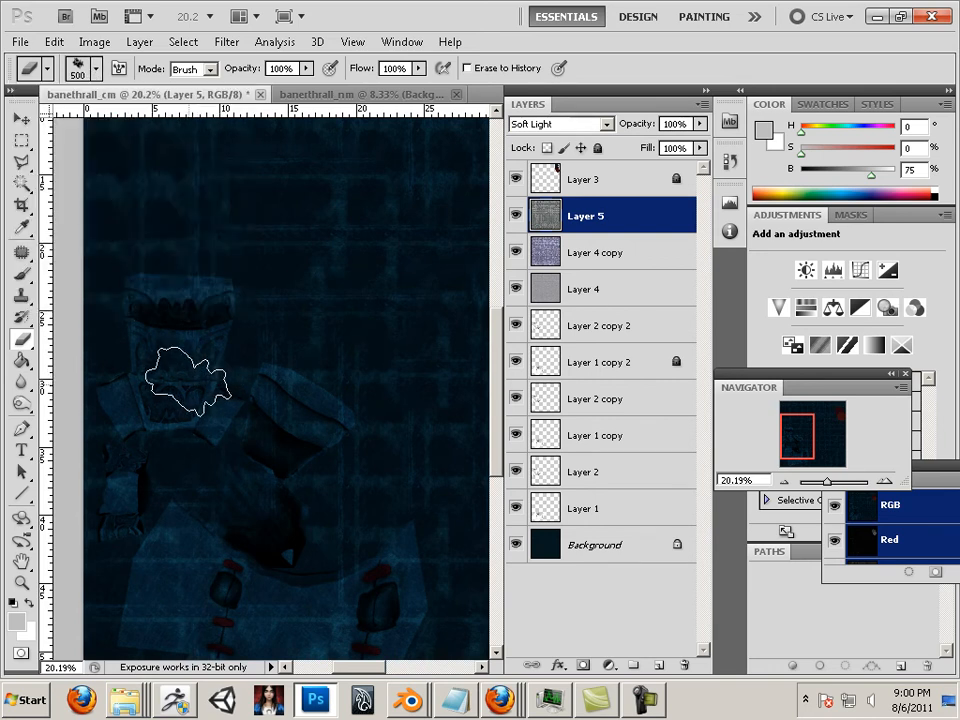
mouse_move(186, 381)
mouse_down()
mouse_move(188, 339)
mouse_move(228, 340)
mouse_move(228, 313)
mouse_move(318, 448)
mouse_move(328, 416)
mouse_move(357, 417)
mouse_move(289, 358)
mouse_move(337, 487)
mouse_move(294, 546)
mouse_up()
scroll(294, 546, down, 5)
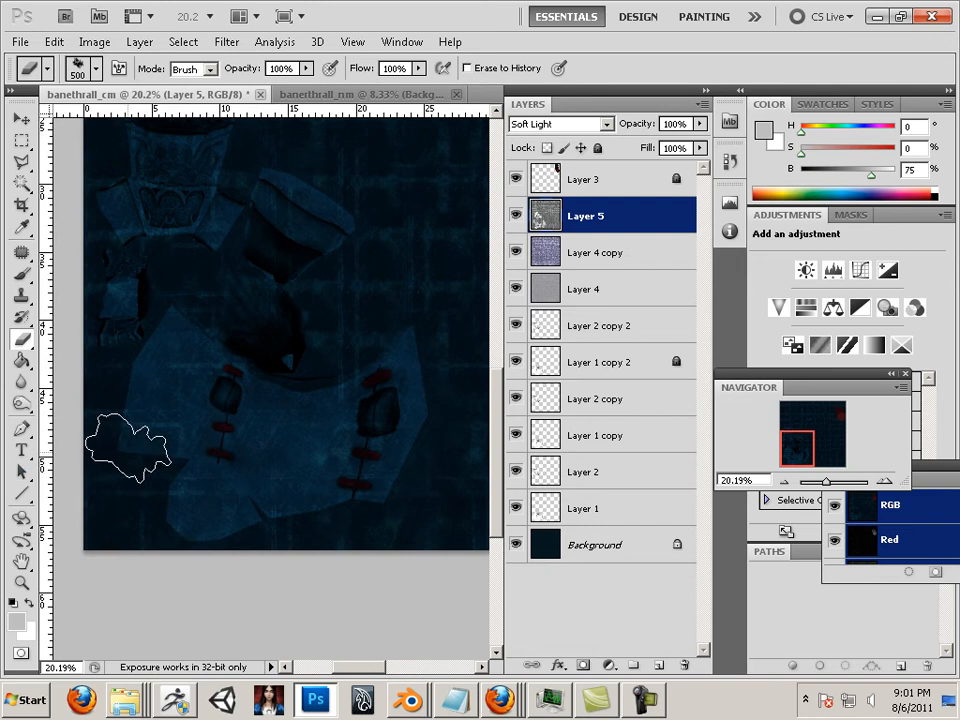
scroll(130, 440, up, 3)
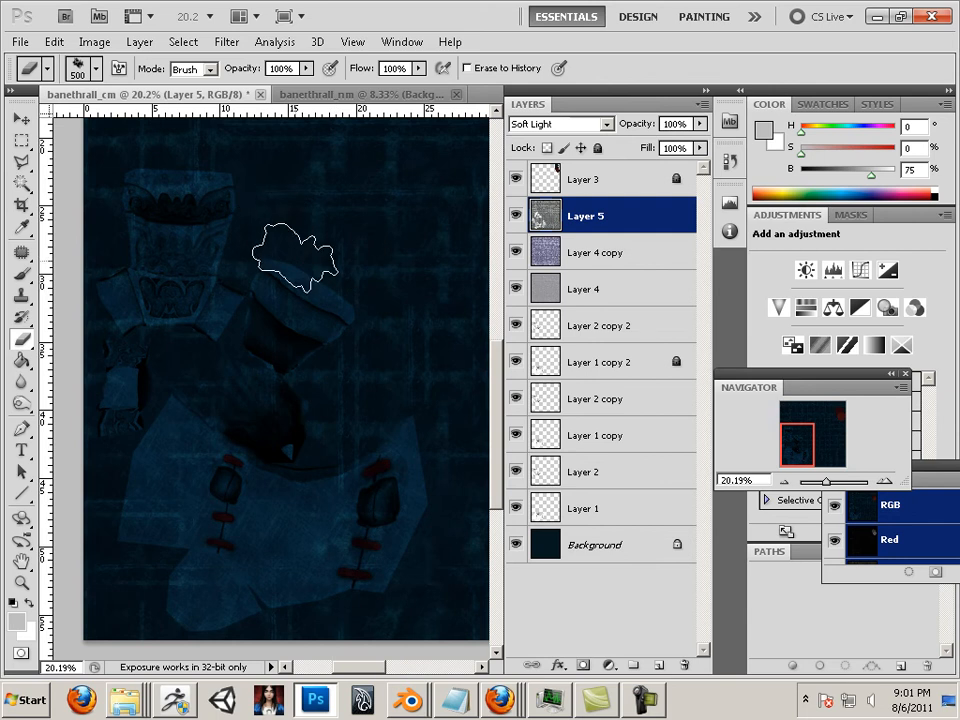
scroll(257, 230, up, 2)
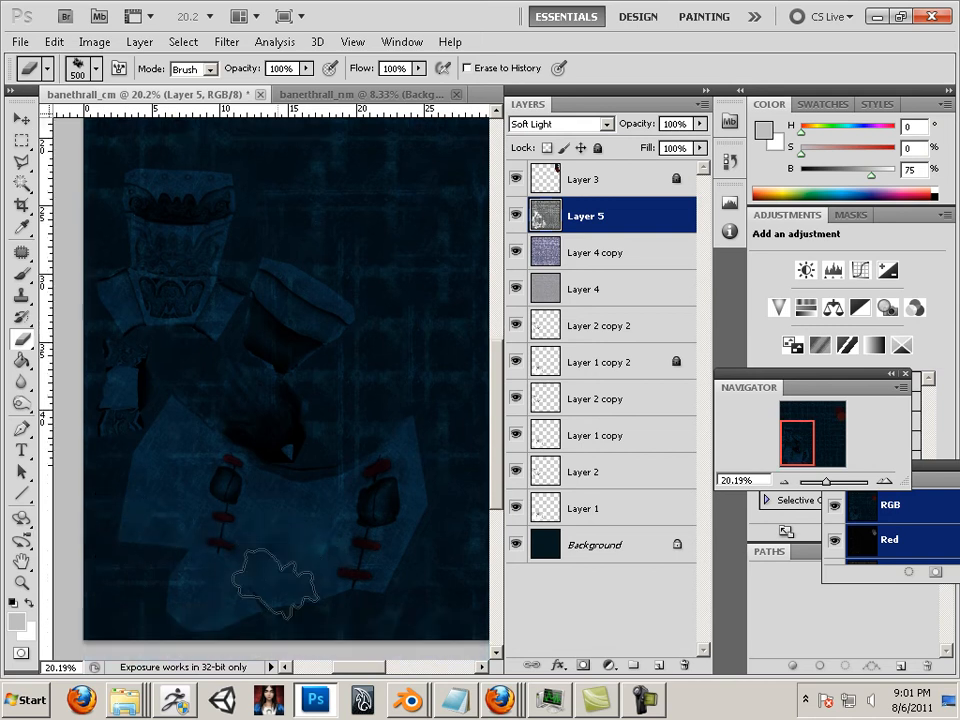
scroll(271, 571, up, 1)
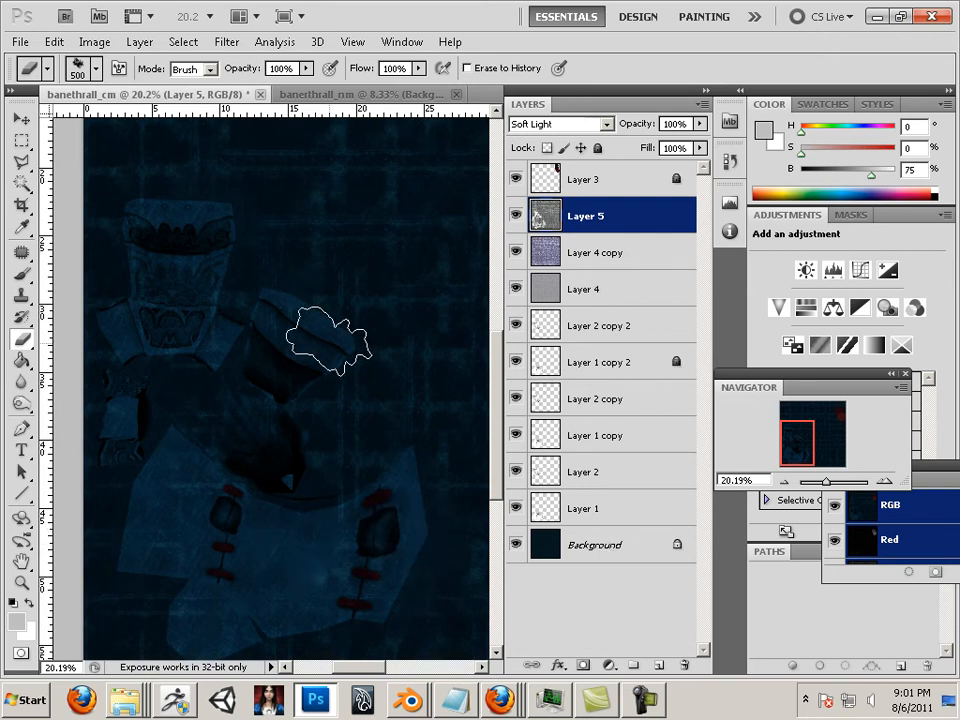
Add a Hue/Saturation adjustment layer above Layer 5 and set its saturation to -68.
scroll(320, 336, down, 4)
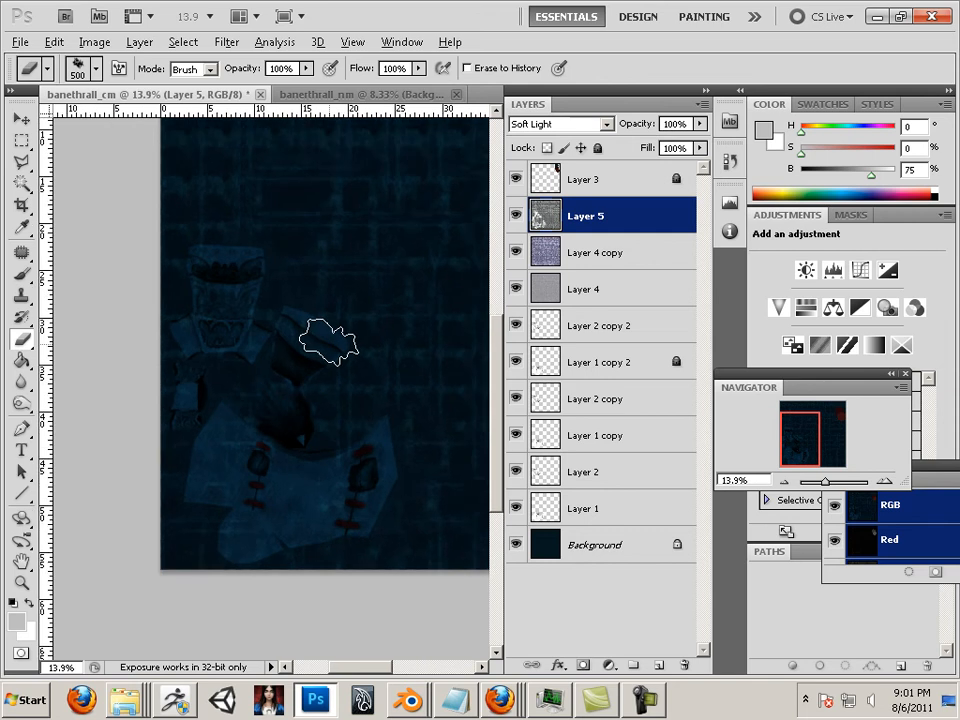
scroll(328, 340, down, 2)
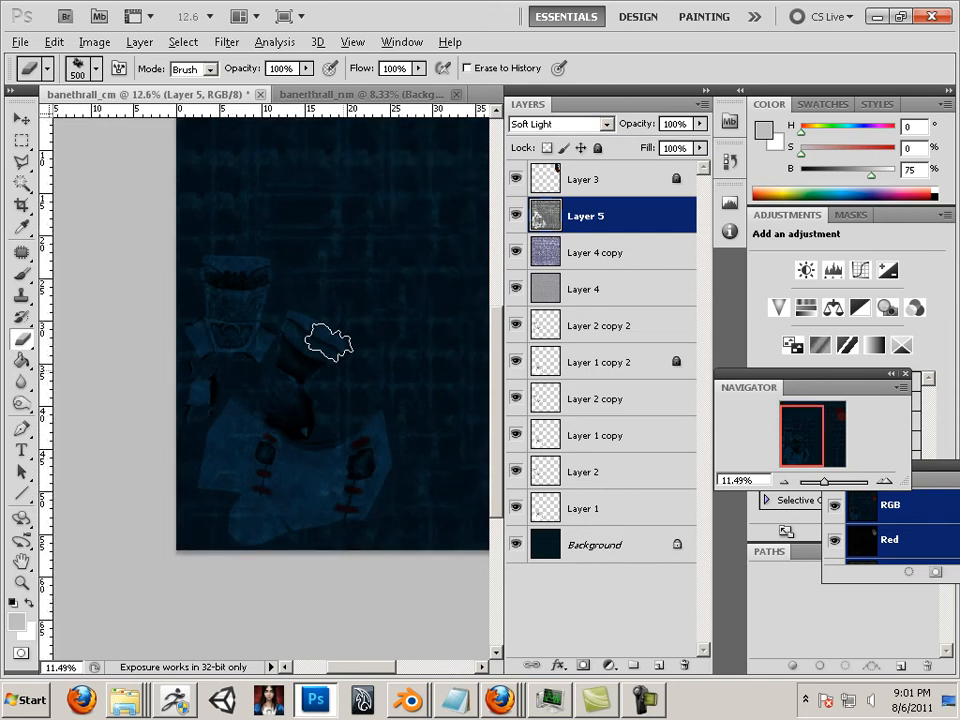
click(608, 665)
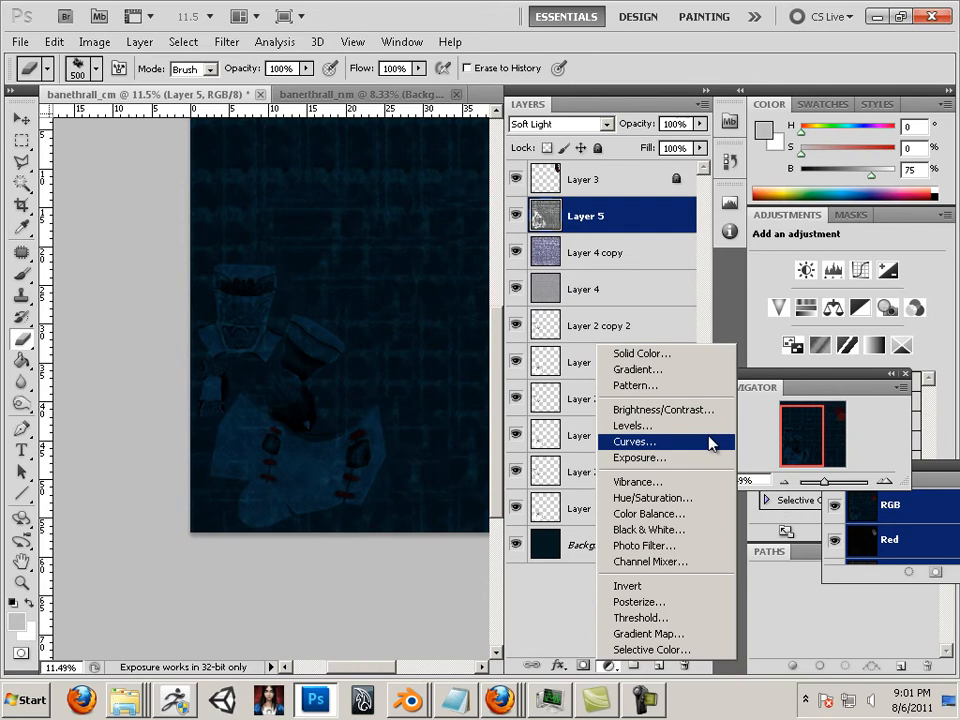
click(707, 497)
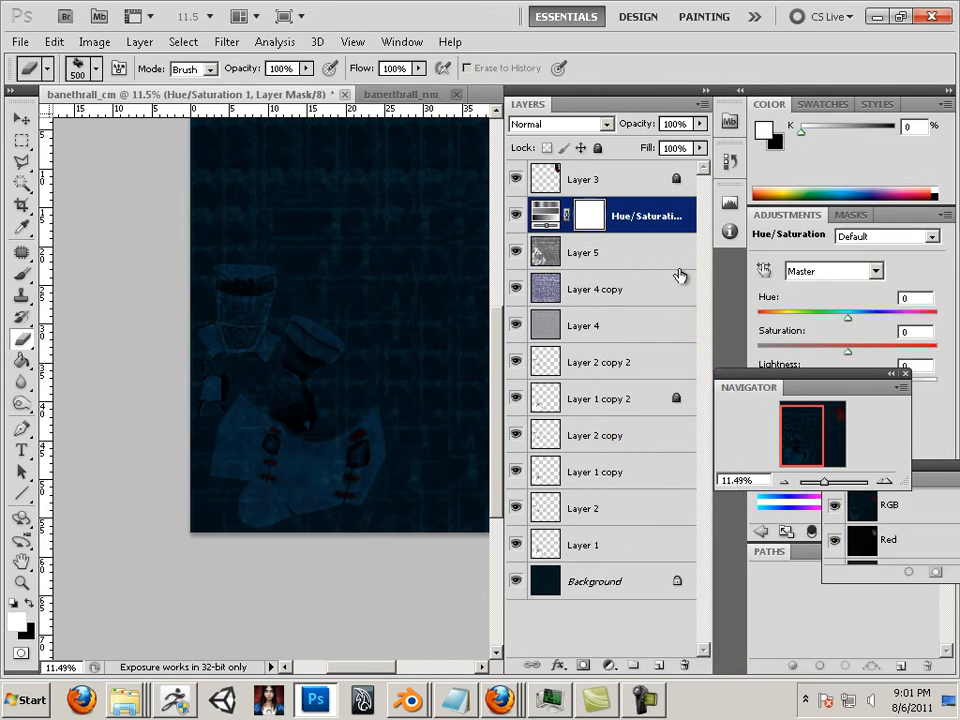
drag(849, 355, 819, 355)
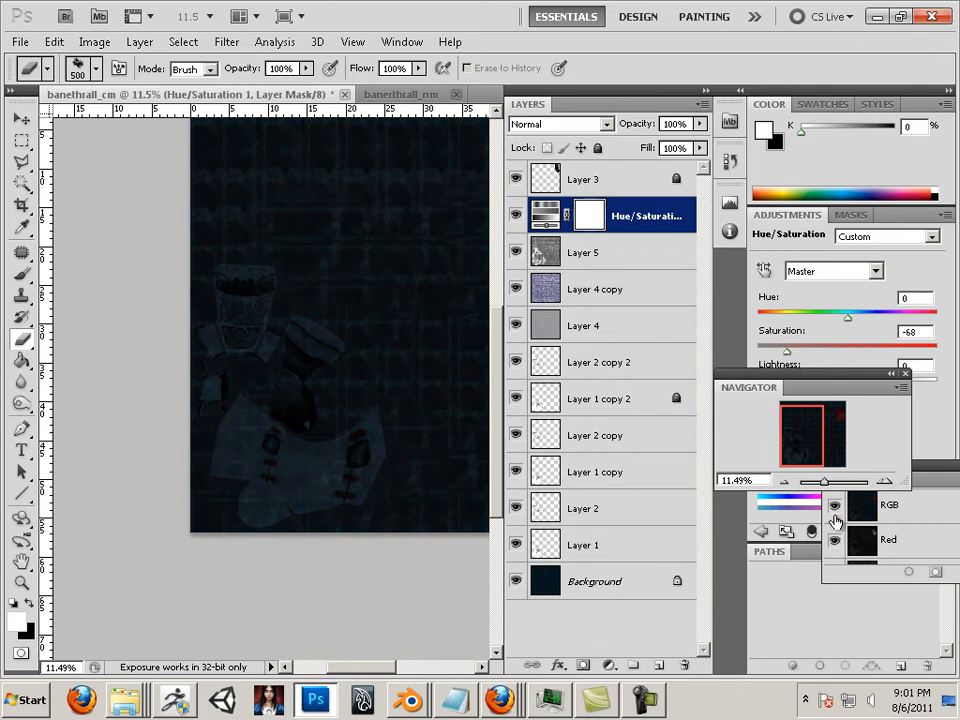
Group the Hue/Saturation adjustment layer together with Layer 5, Layer 4 copy and Layer 4.
drag(828, 486, 832, 484)
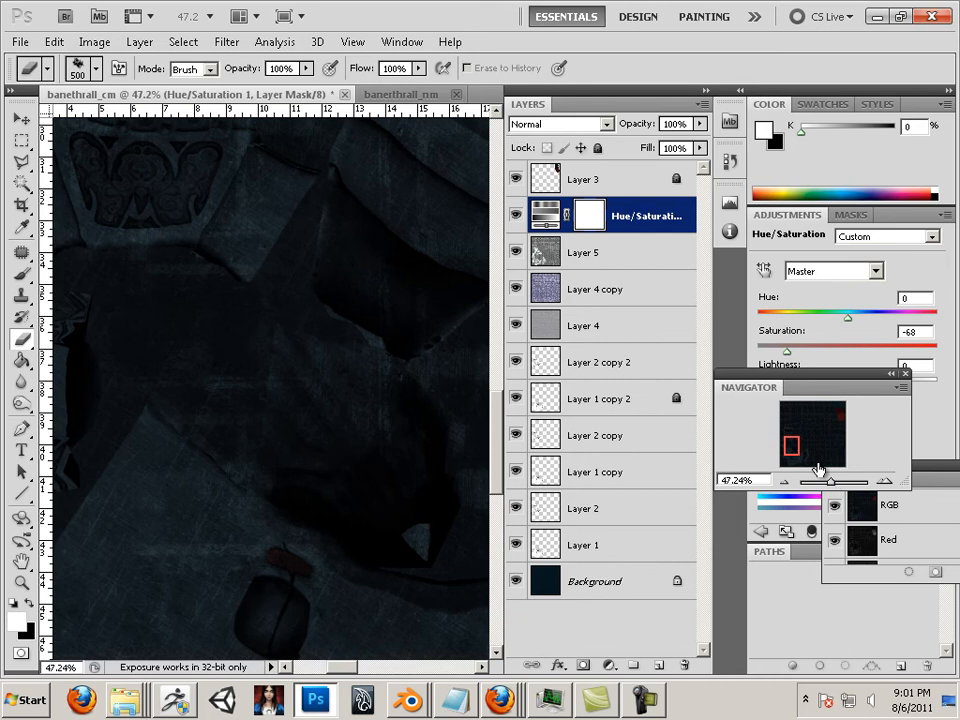
drag(797, 444, 801, 456)
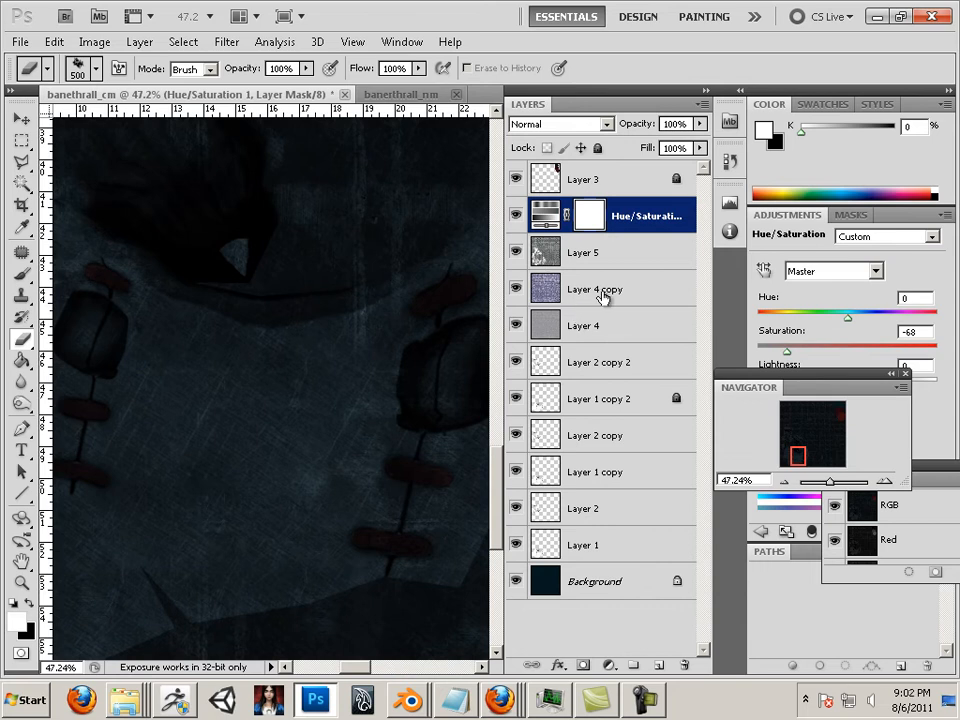
shift+click(617, 254)
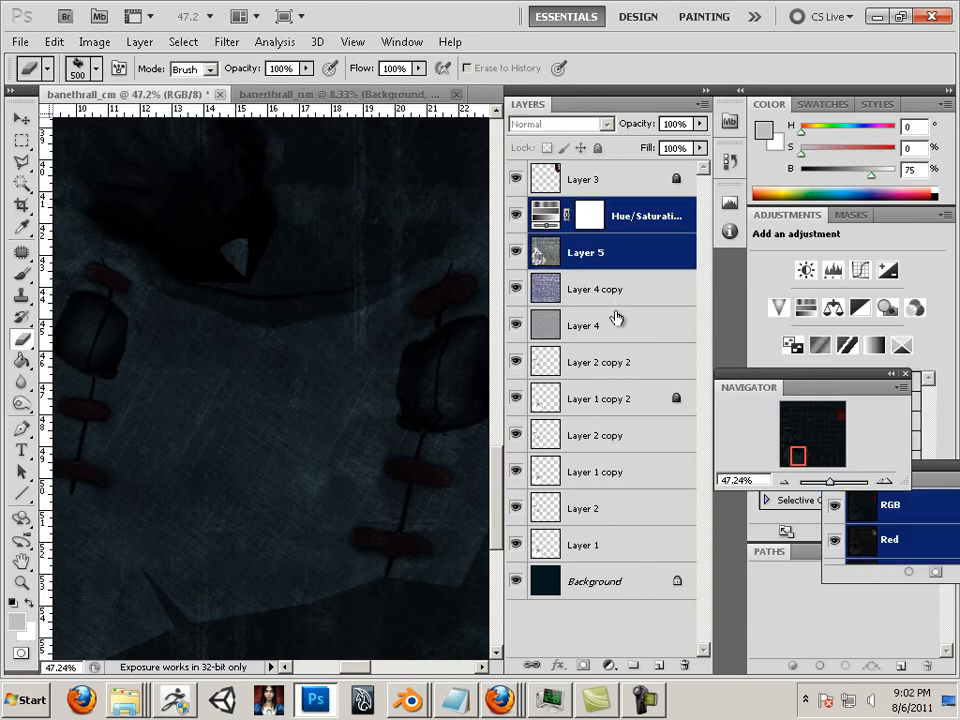
shift+click(617, 322)
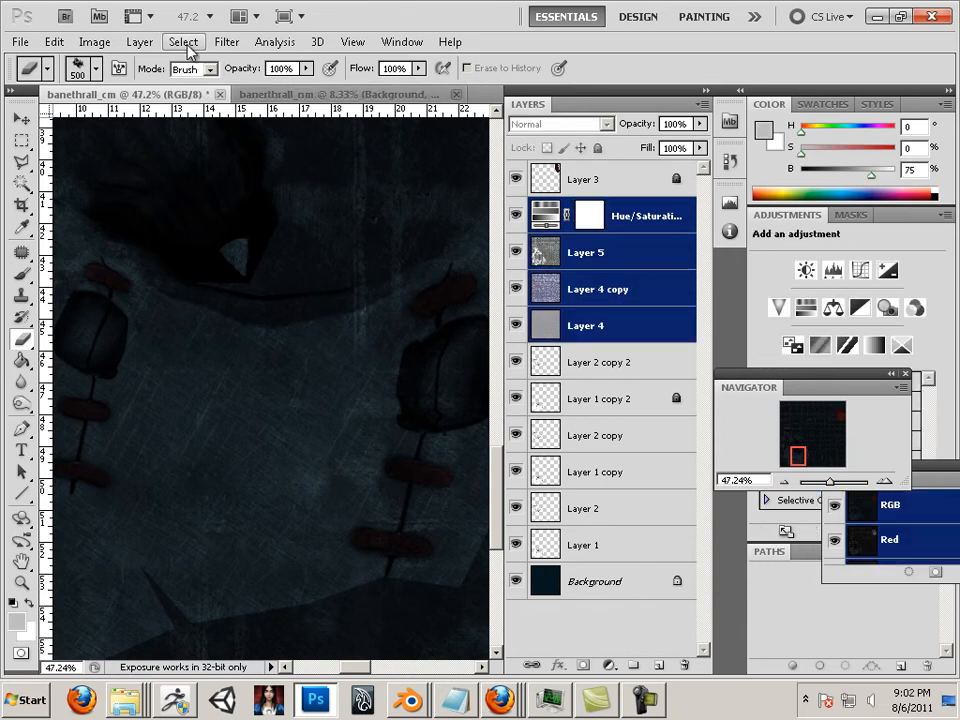
click(140, 42)
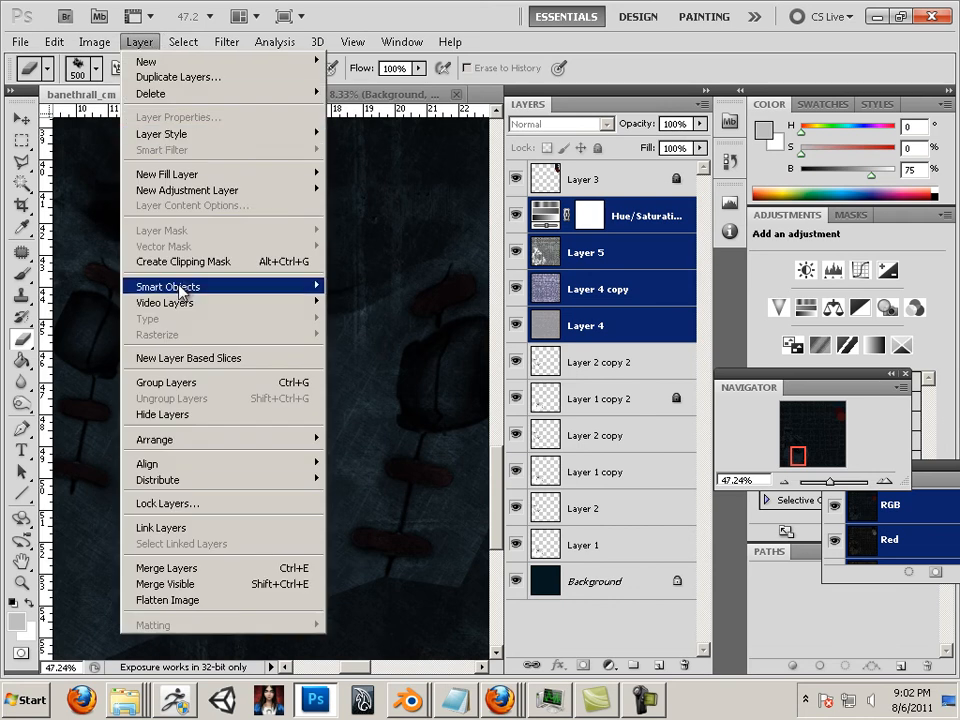
key(Escape)
key(ctrl+g)
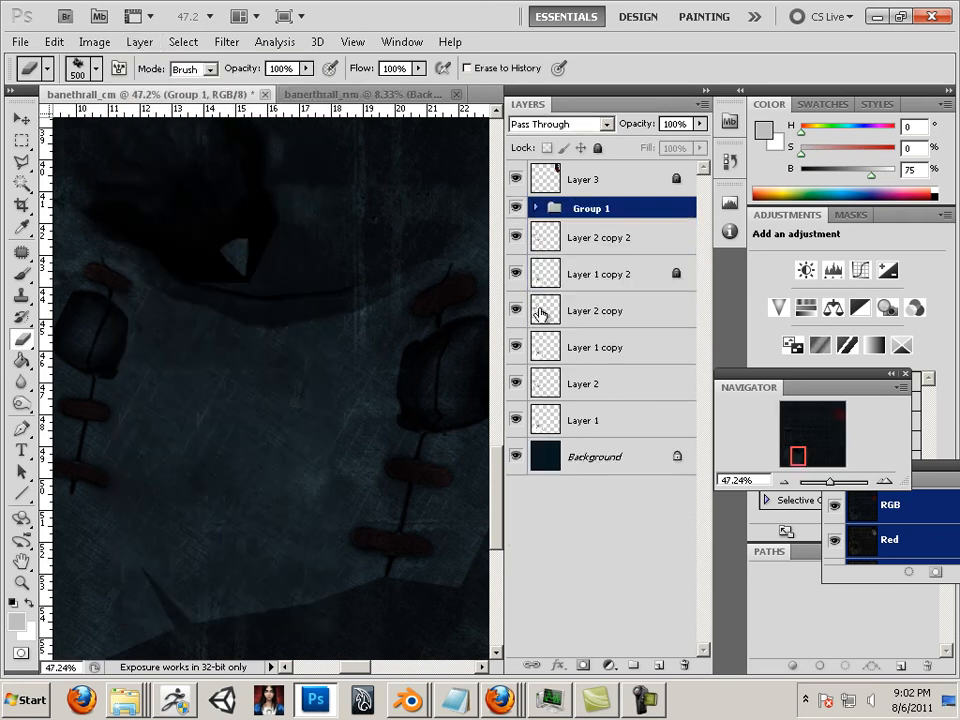
Unlock Layer 1 copy 2 so that Layer 2 copy 2 can be merged into it.
click(592, 240)
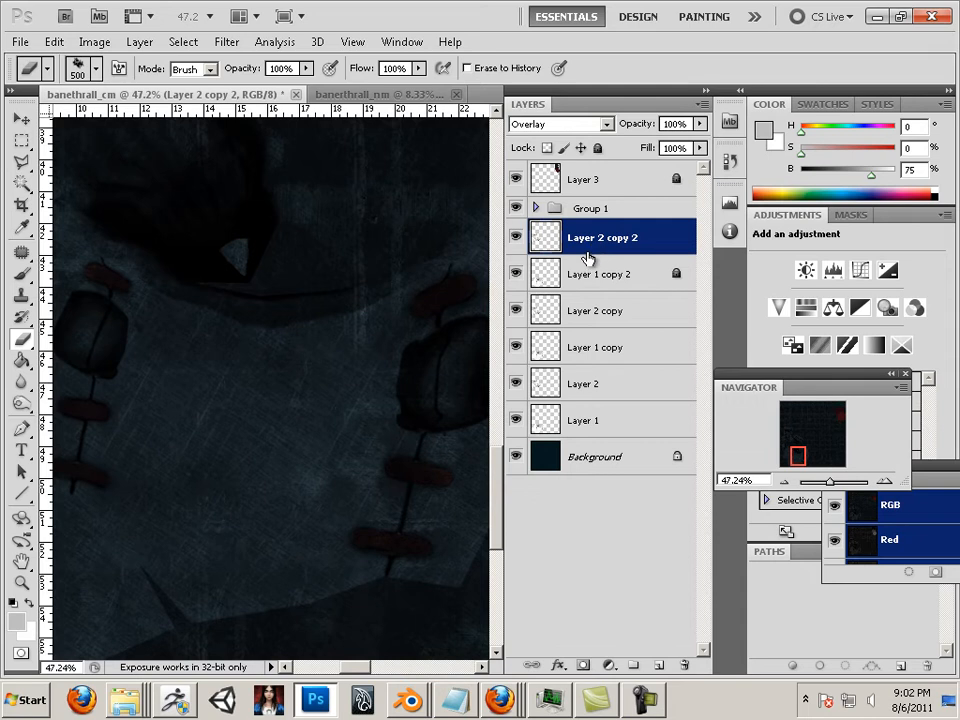
click(22, 119)
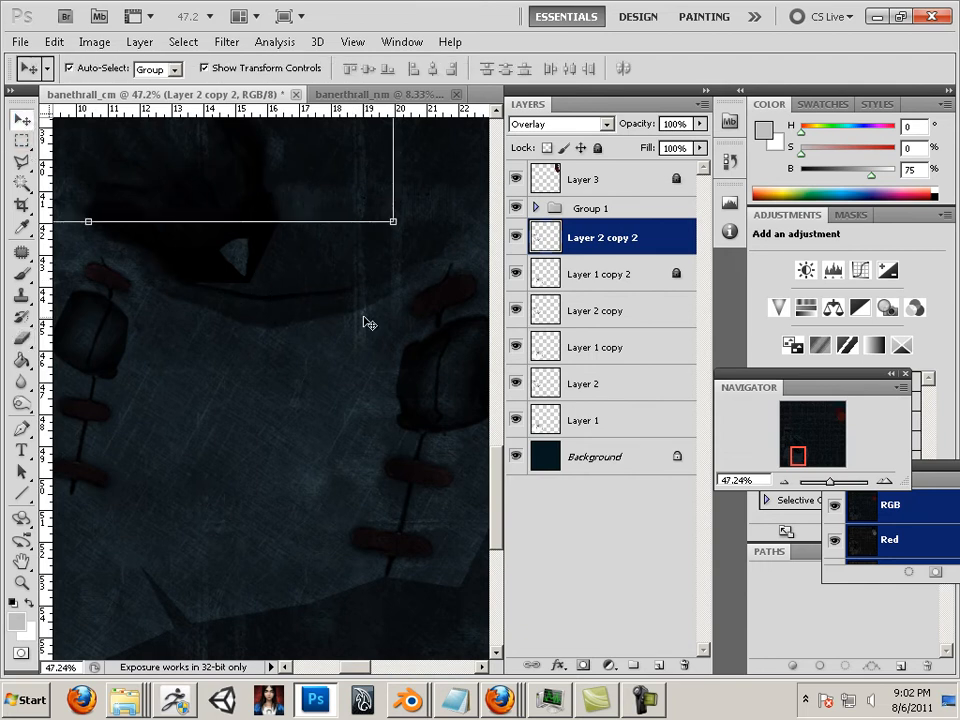
click(141, 41)
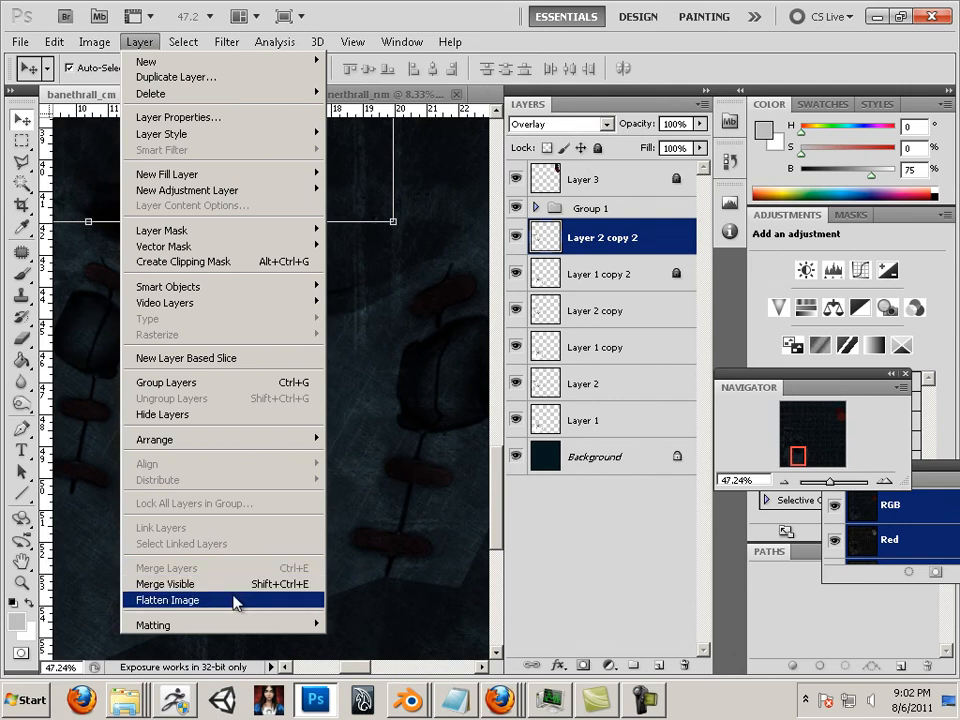
click(640, 284)
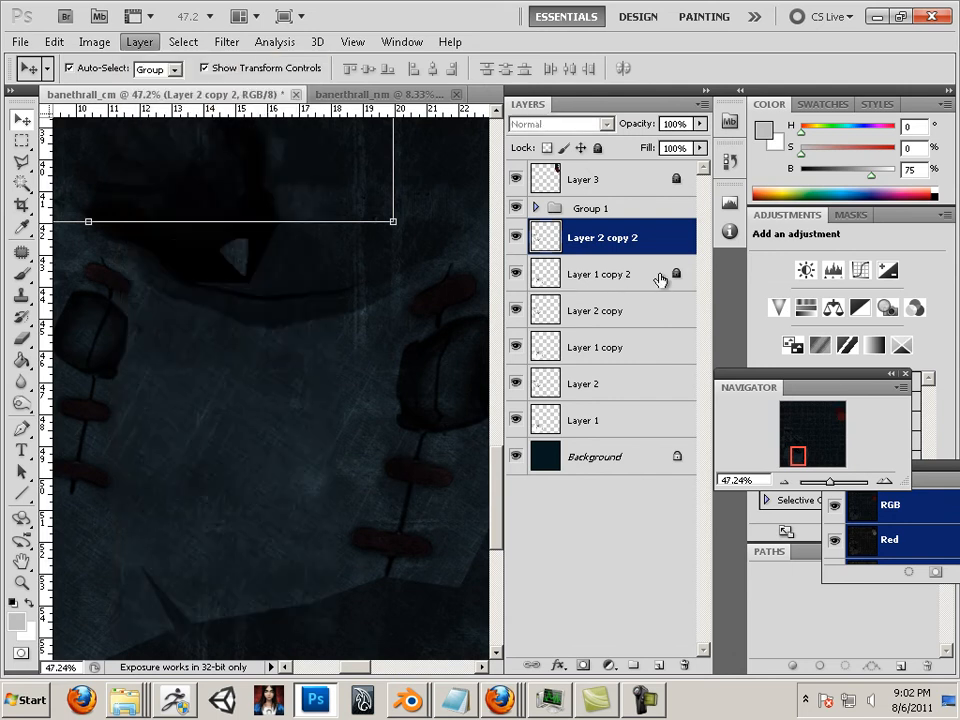
click(658, 279)
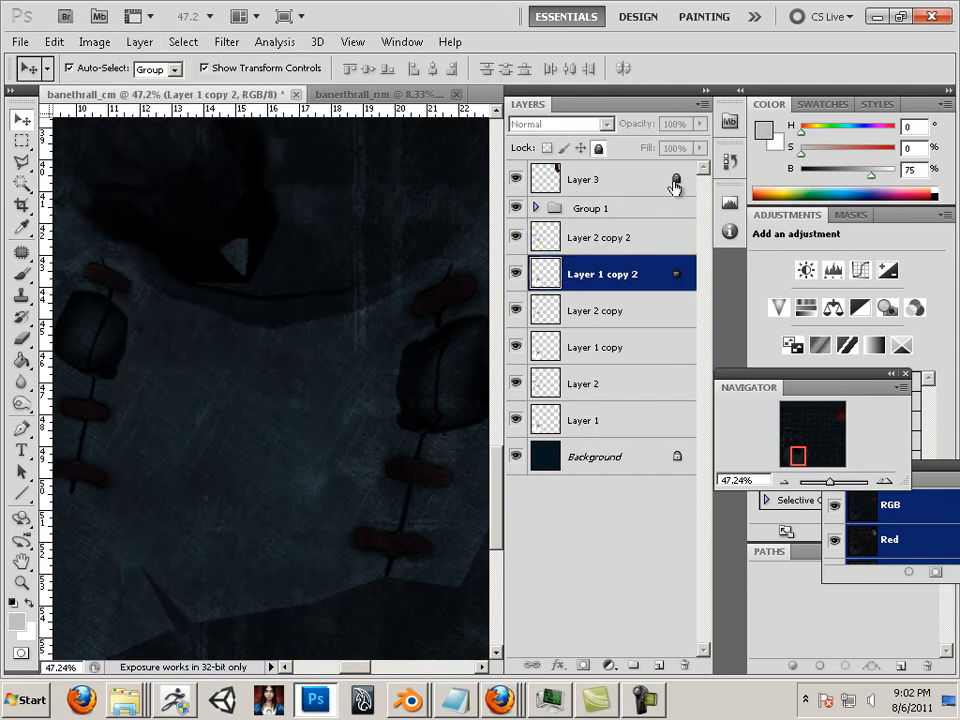
key(shift+alt+o)
Merge Layer 2 copy 2 down into Layer 1 copy 2, undoing the extra merge into Layer 2 copy.
click(580, 245)
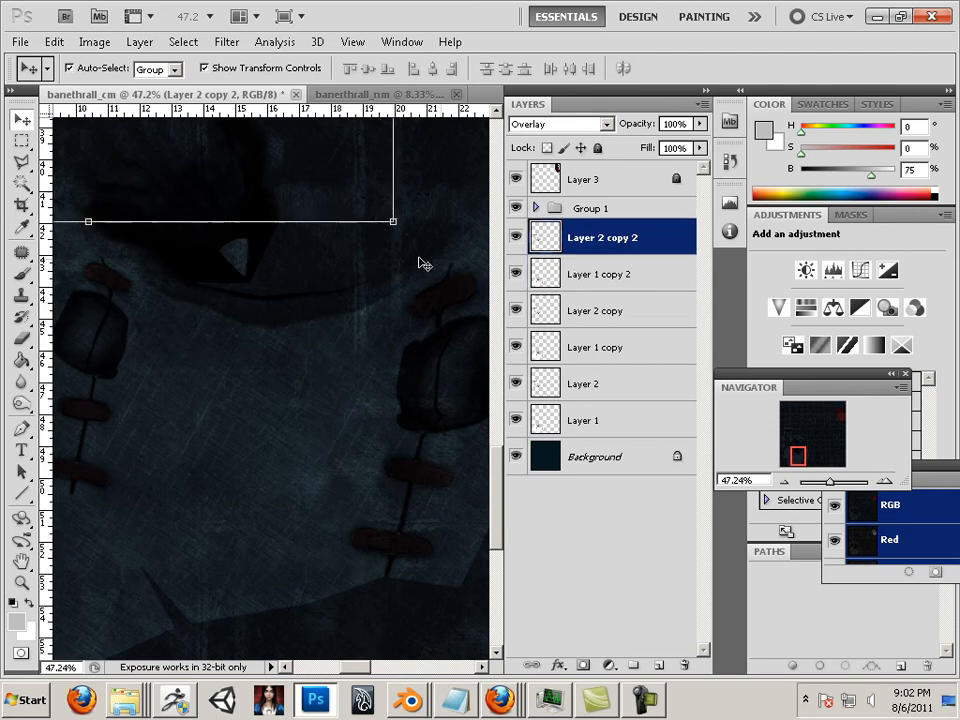
key(Delete)
key(Delete)
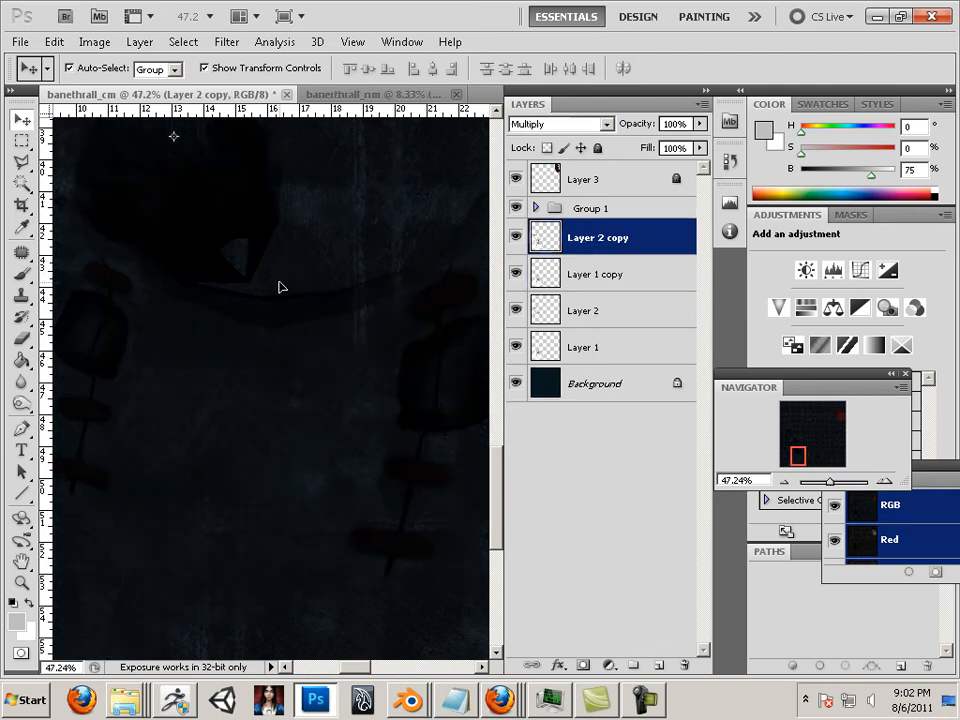
key(ctrl+z)
Merge Layer 2 copy successively down through Layer 1 copy and Layer 2 into Layer 1.
click(632, 282)
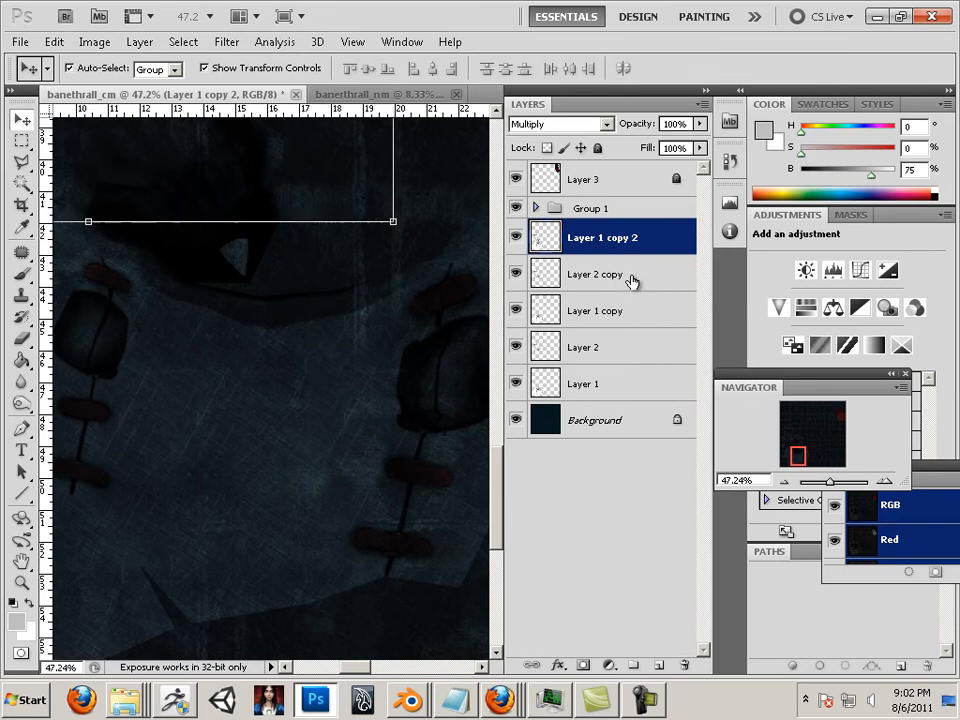
click(632, 280)
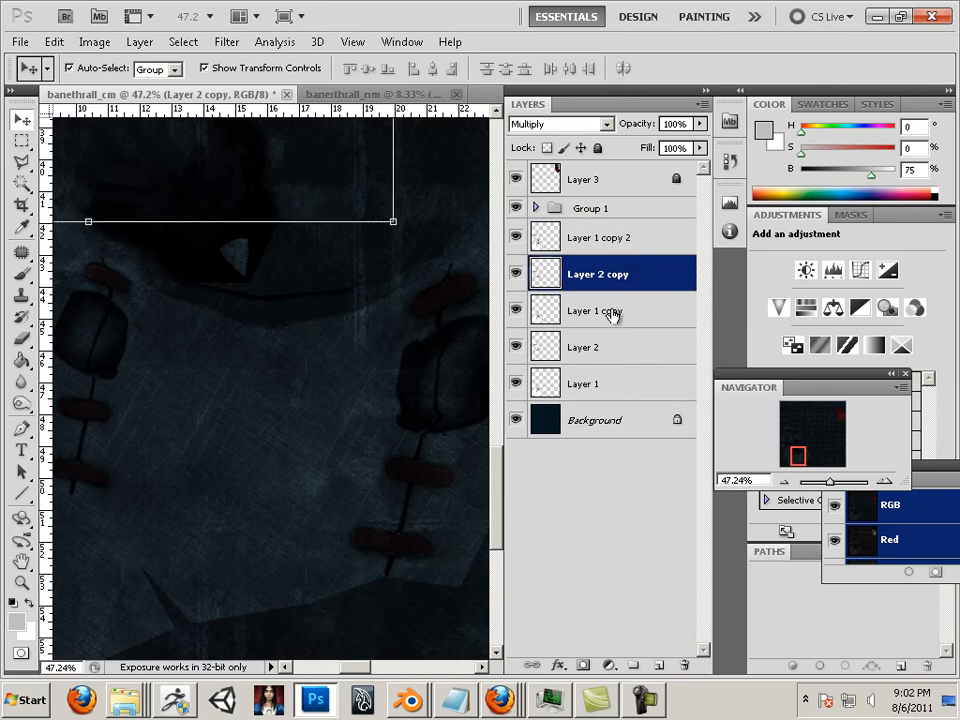
key(Delete)
key(Delete)
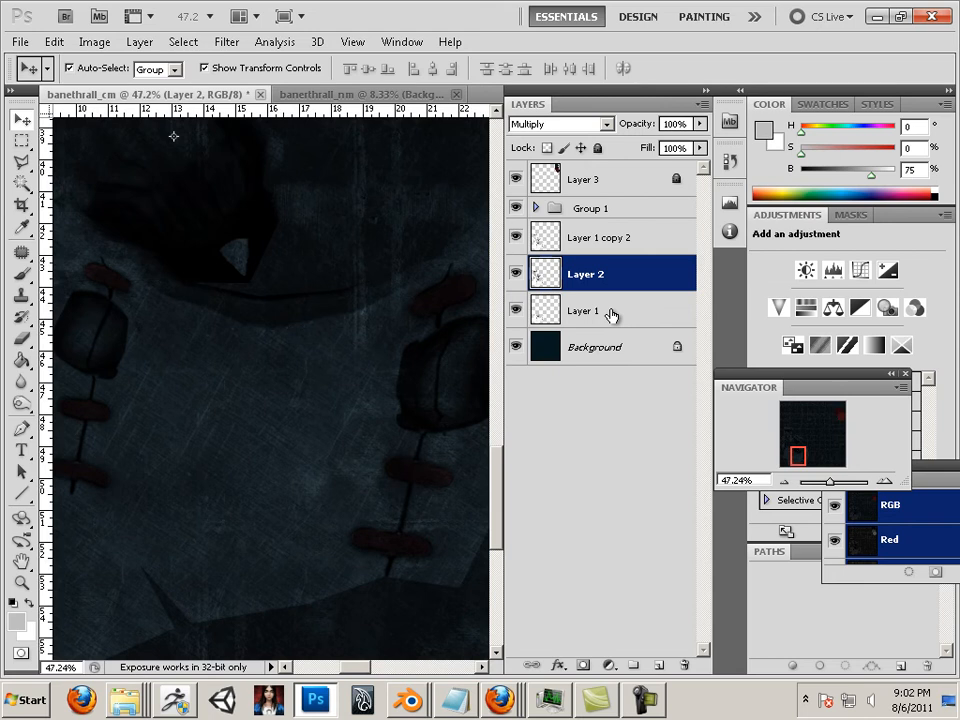
key(Delete)
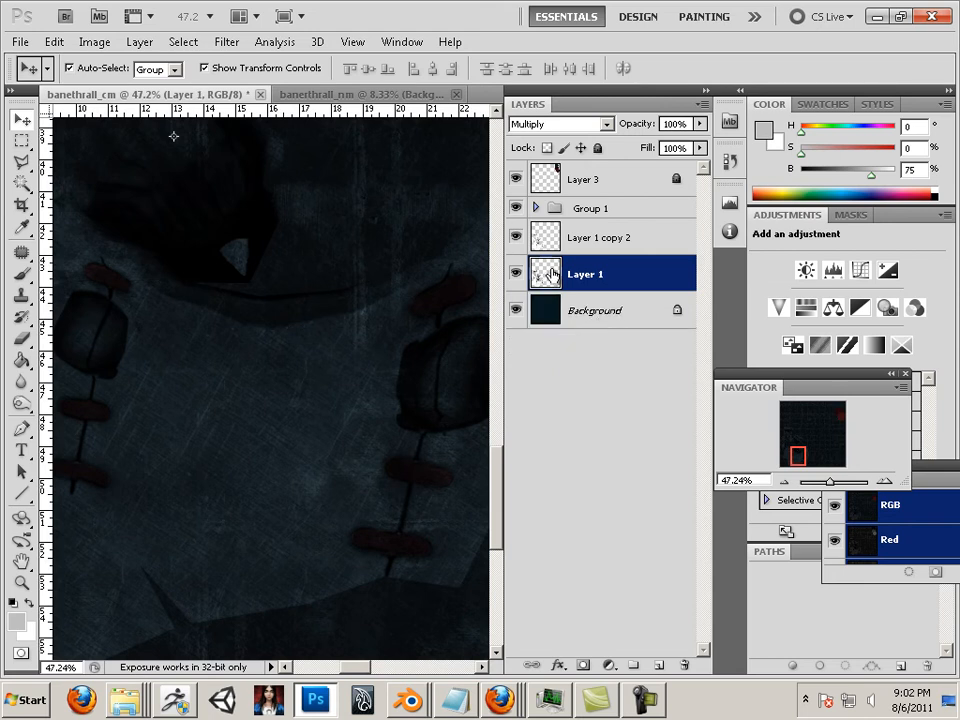
click(612, 240)
click(620, 275)
drag(826, 490, 827, 485)
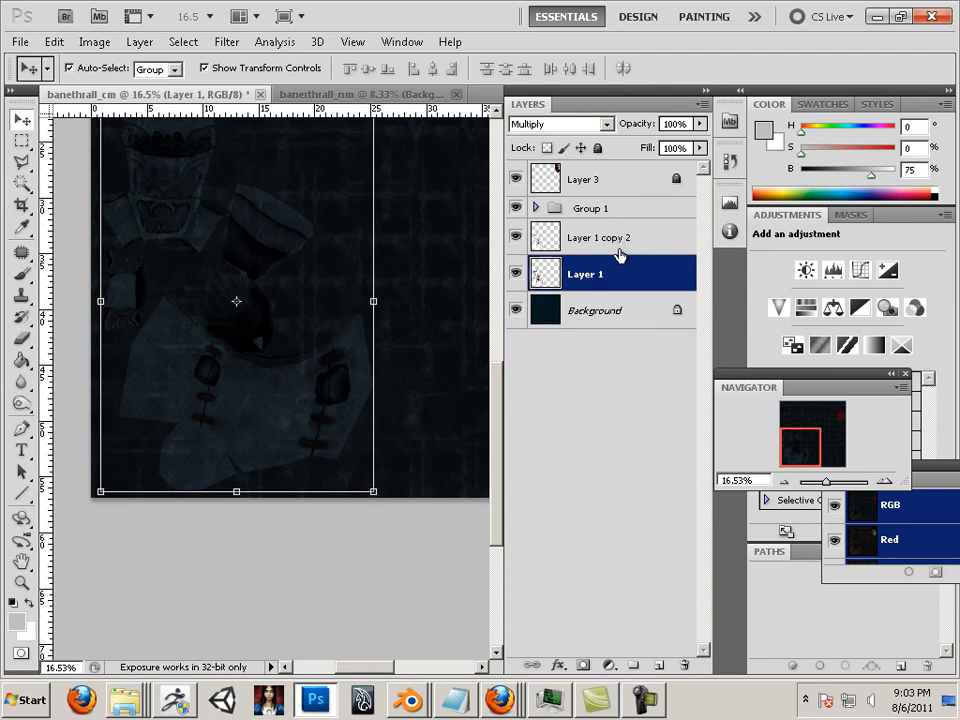
click(535, 208)
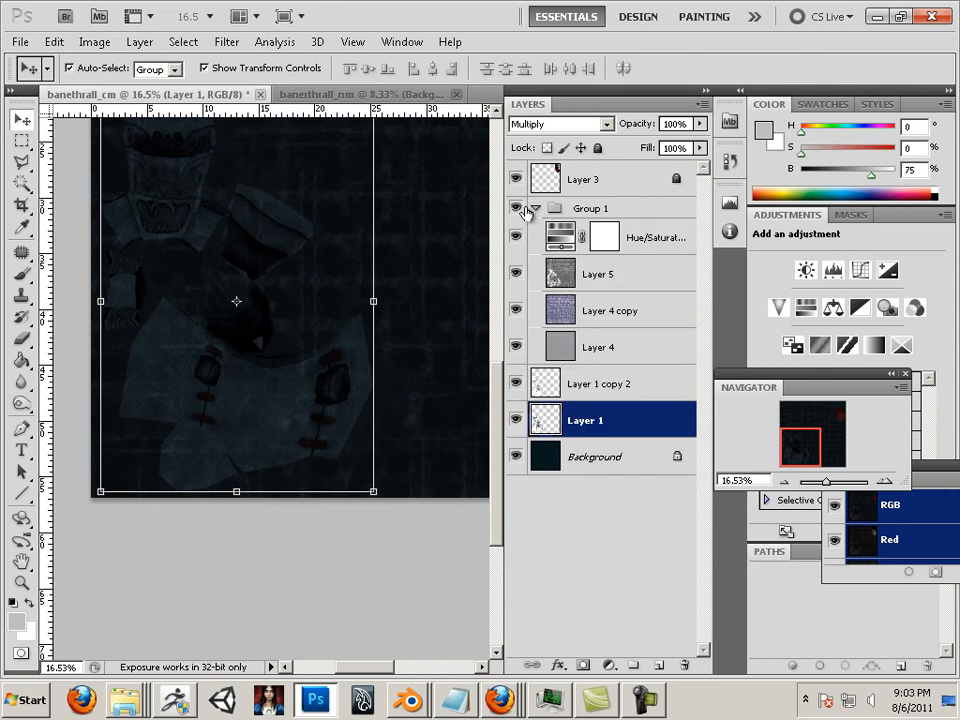
click(535, 208)
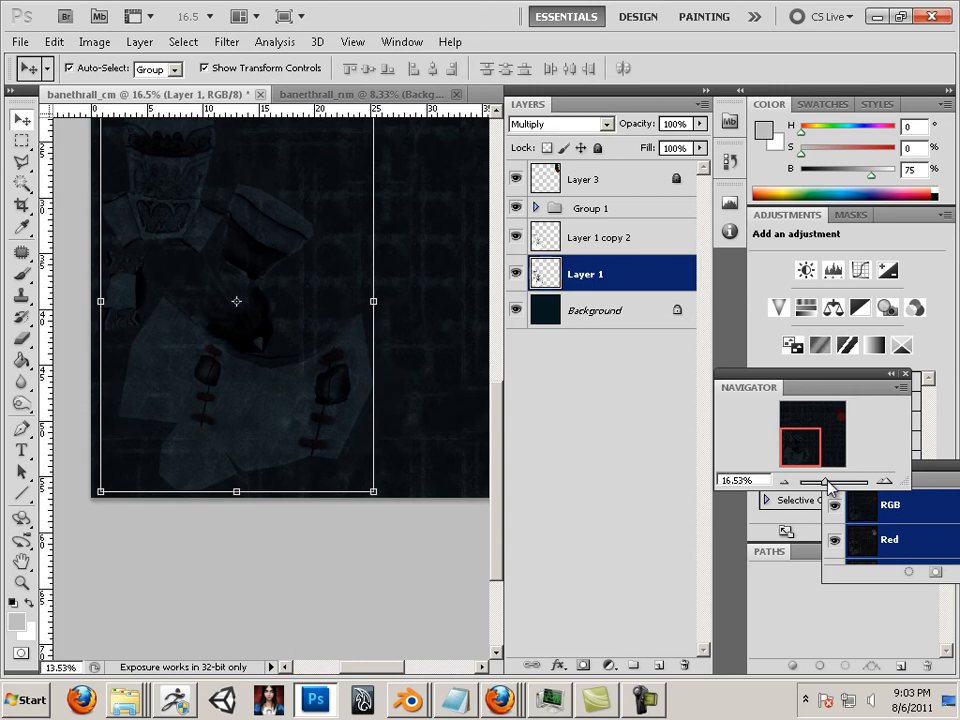
Add a Brightness/Contrast adjustment layer directly above Group 1 with Brightness set to 131.
drag(826, 481, 833, 484)
mouse_move(791, 446)
mouse_down()
mouse_move(784, 454)
mouse_move(785, 436)
mouse_move(788, 455)
mouse_move(797, 450)
mouse_move(785, 439)
mouse_up()
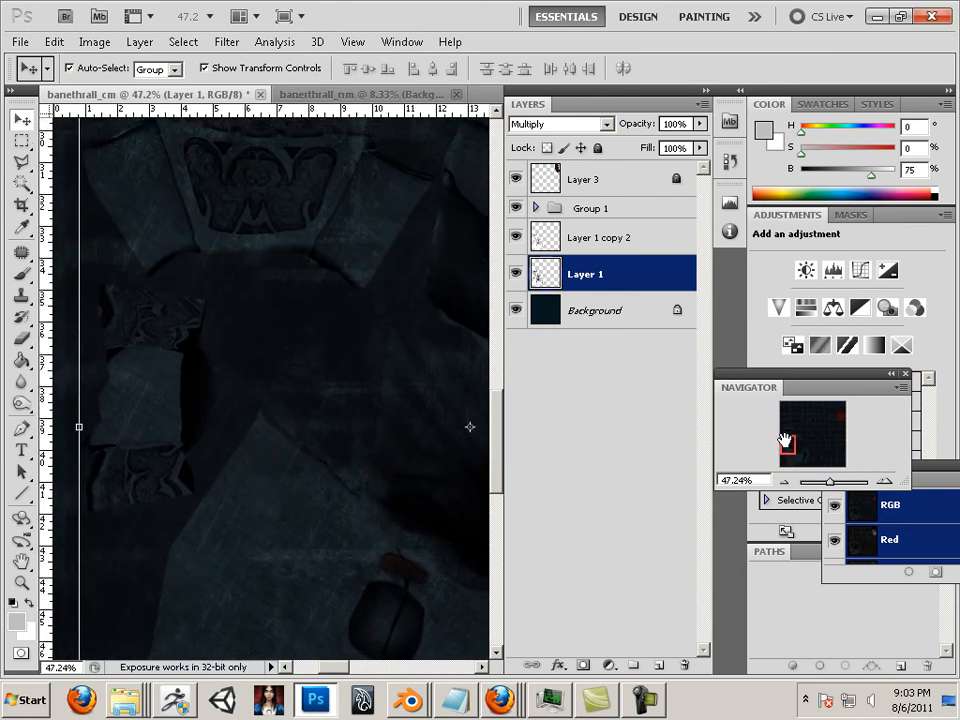
click(647, 213)
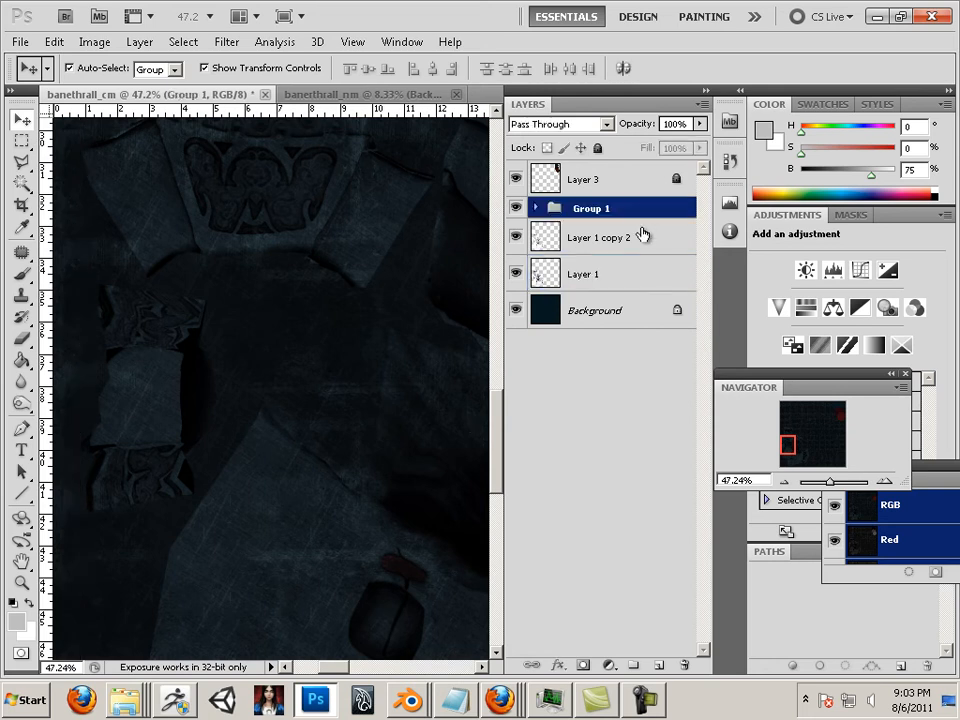
click(609, 665)
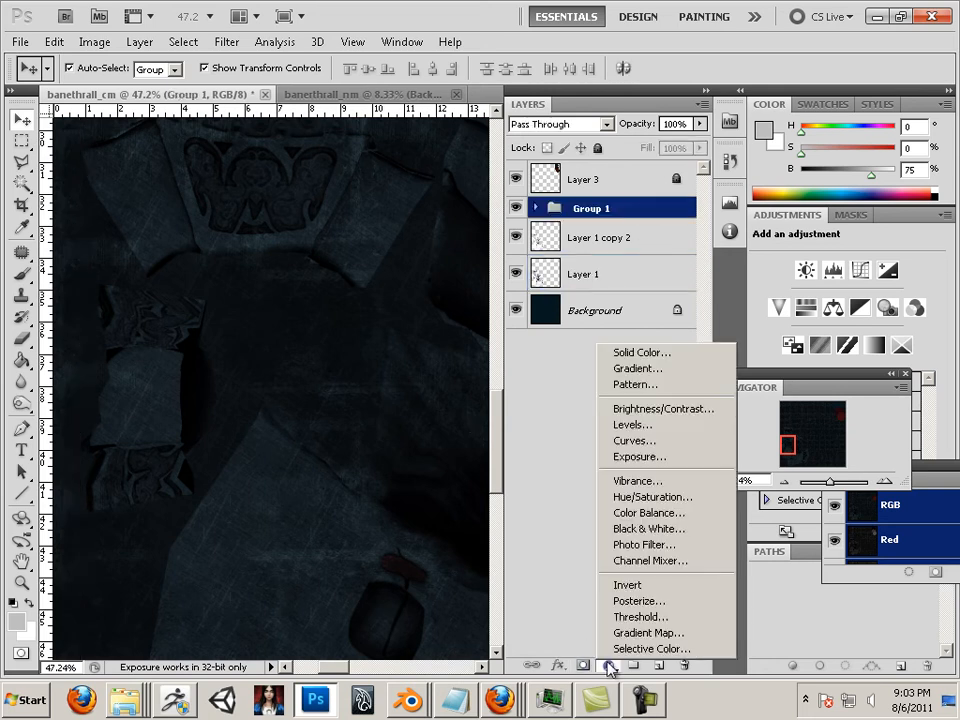
click(640, 413)
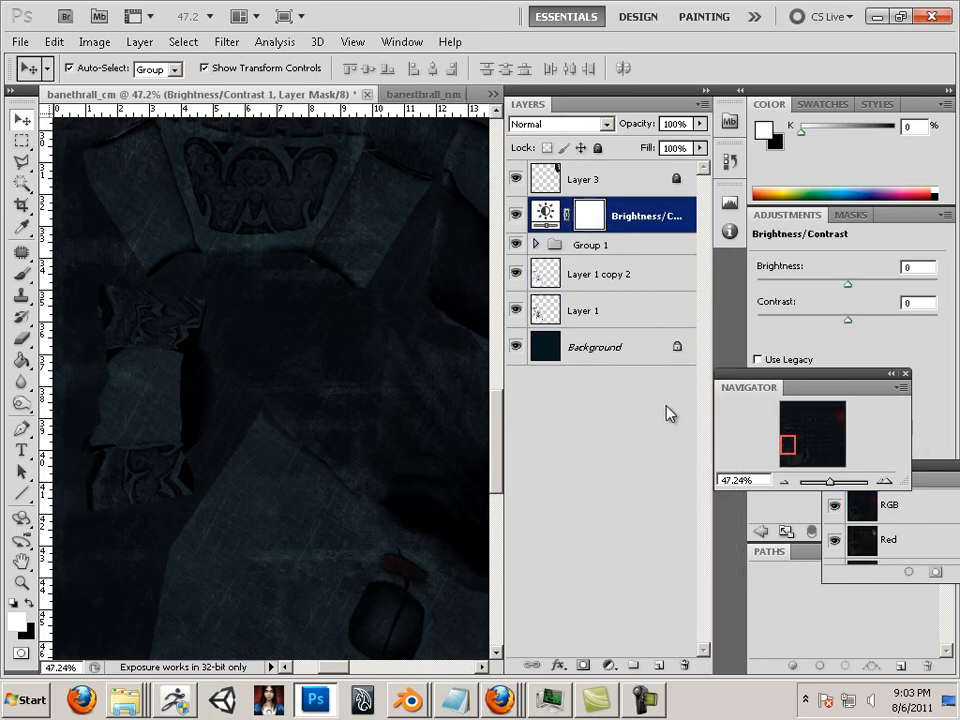
drag(846, 284, 927, 292)
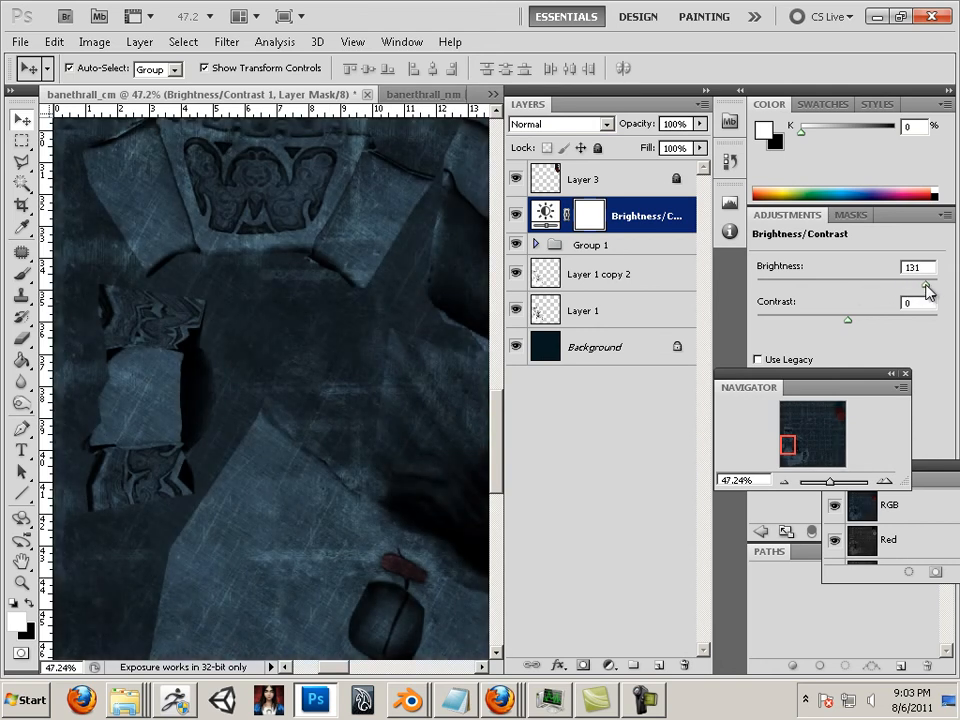
Fill the Brightness/Contrast layer's mask with black using the Paint Bucket.
click(21, 360)
click(31, 601)
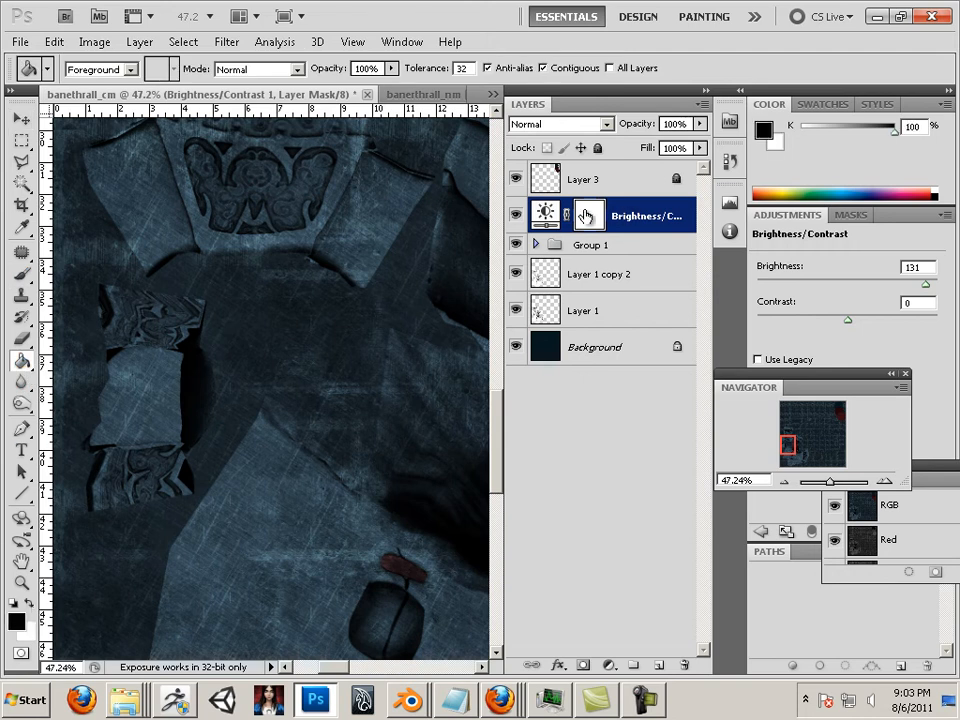
click(361, 330)
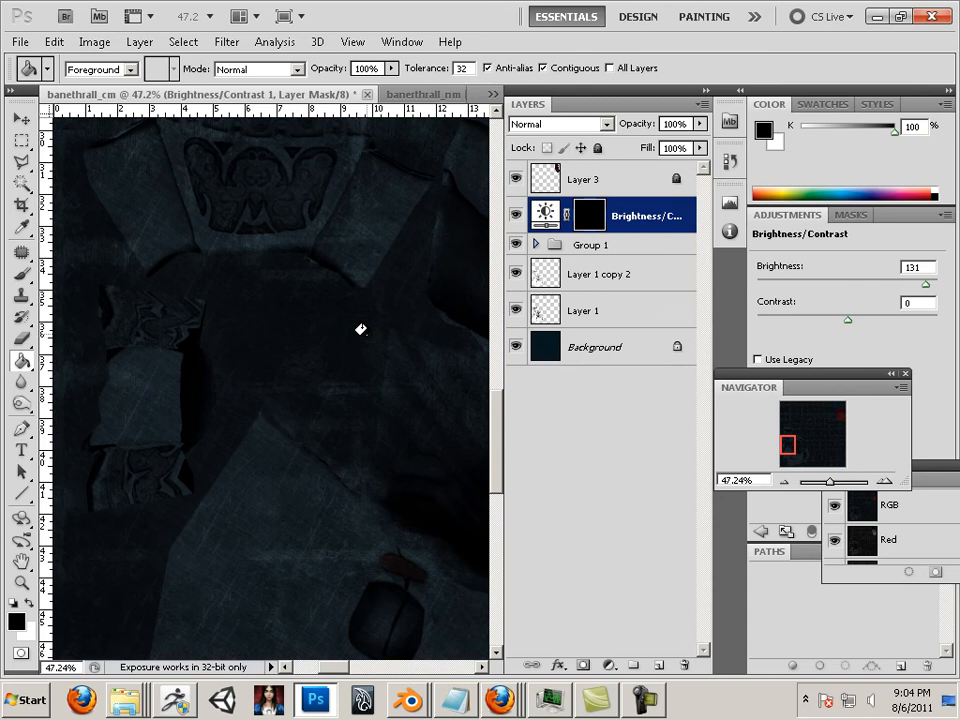
Choose the 24 px spatter brush with white as foreground colour and reduce its size to about 8 px for the carved ornament.
click(21, 272)
click(78, 67)
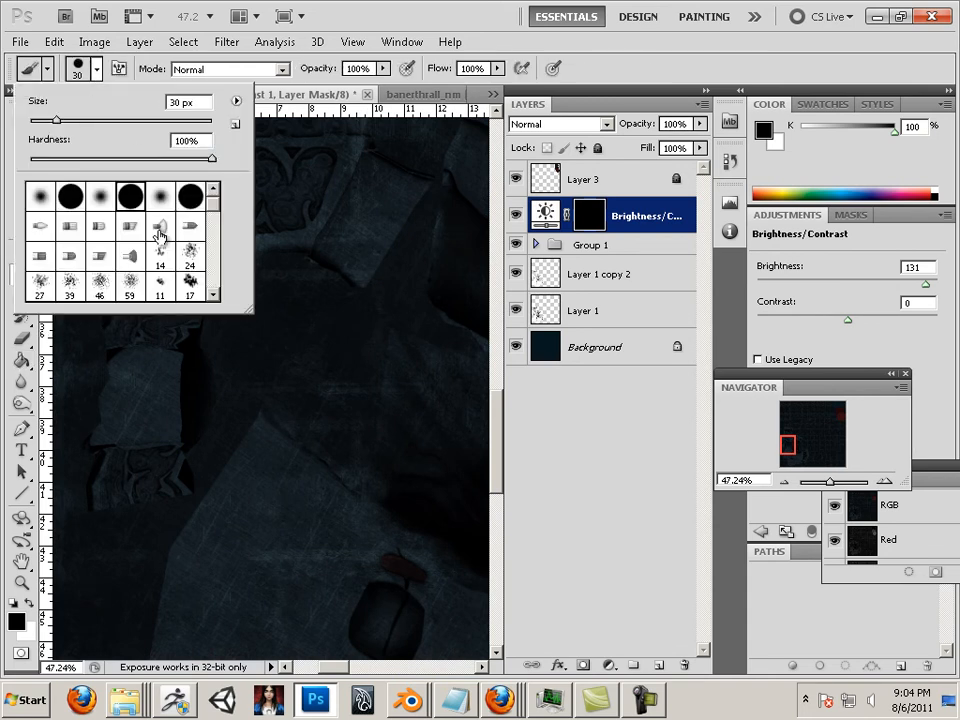
click(189, 258)
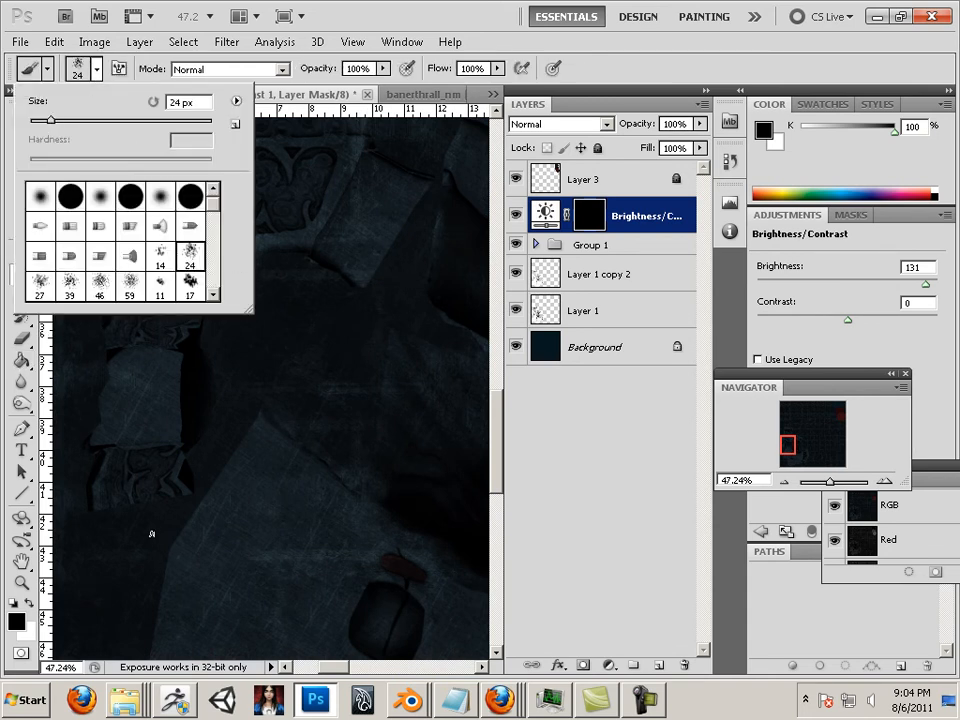
key(Return)
key(x)
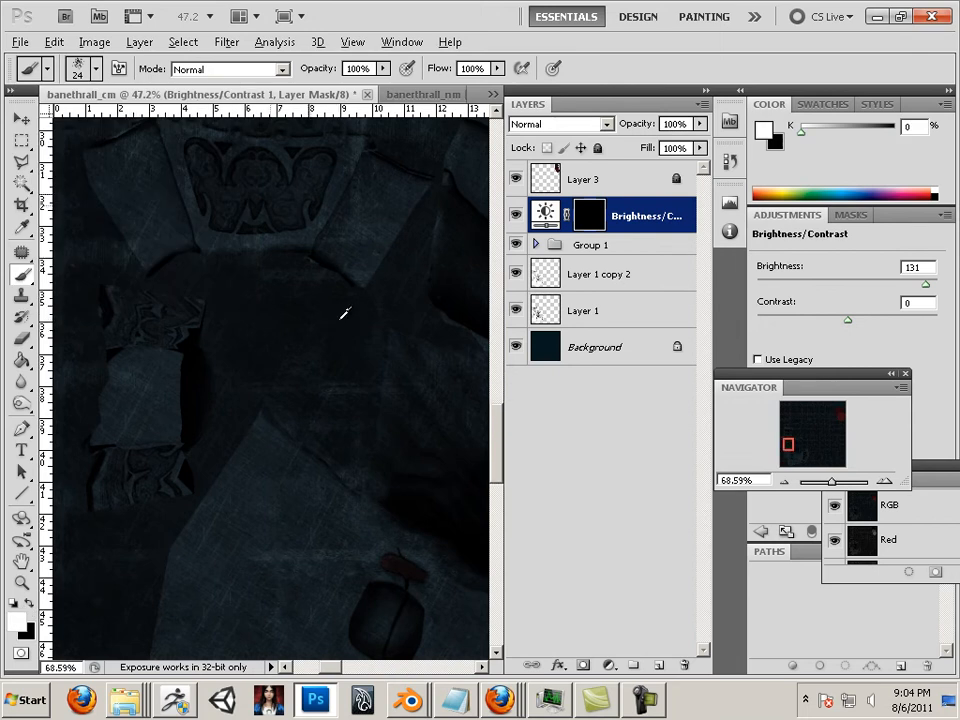
scroll(343, 313, up, 6)
drag(348, 312, 363, 504)
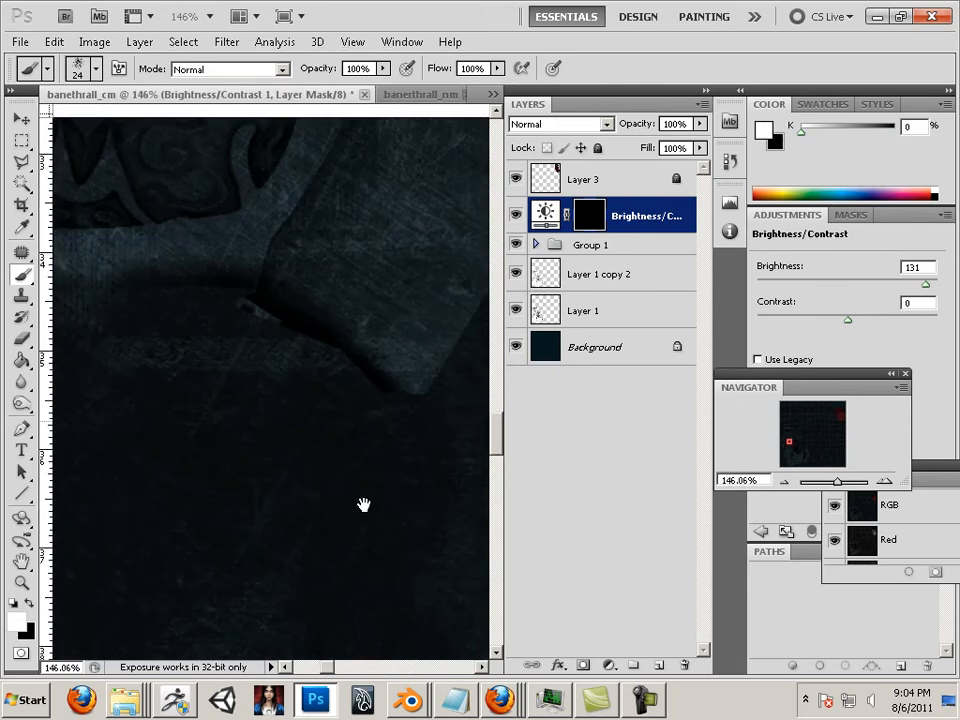
mouse_move(343, 240)
mouse_down()
mouse_move(354, 388)
mouse_move(377, 448)
mouse_up()
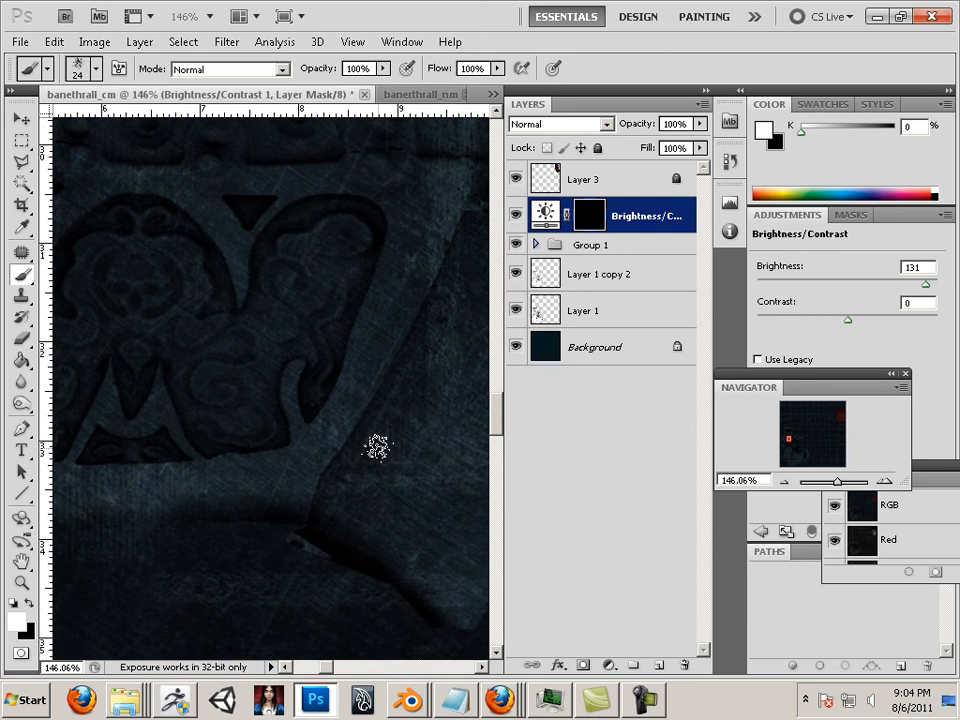
key(bracketleft)
key(bracketleft)
key(bracketleft)
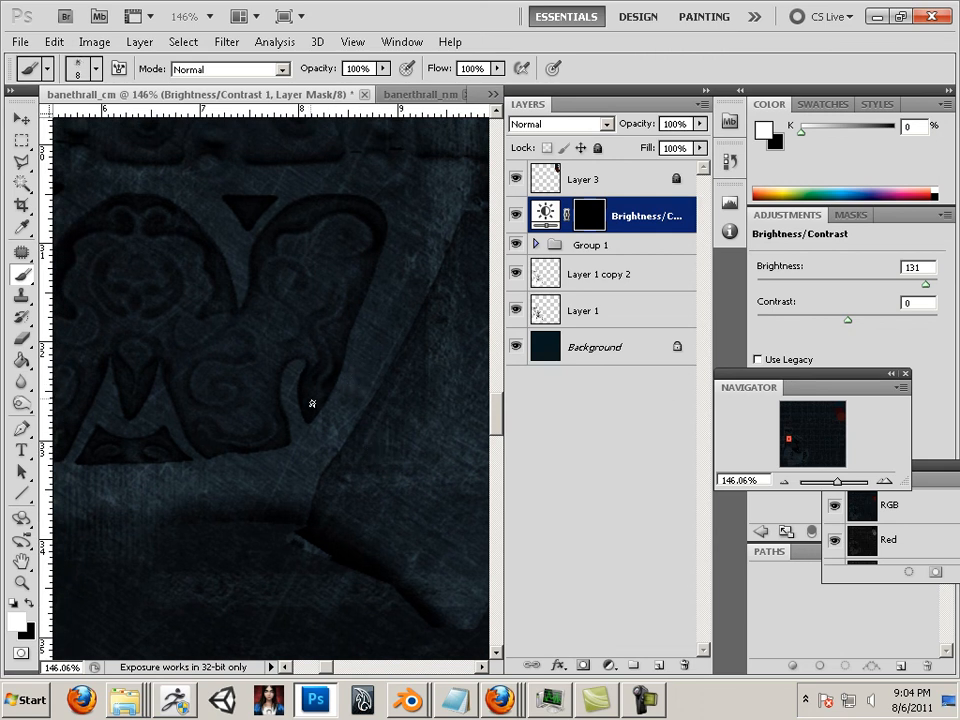
Set the brush to 34% opacity and 42% flow and paint white on the mask along the carved frame's inner hooks and arches.
drag(312, 424, 326, 404)
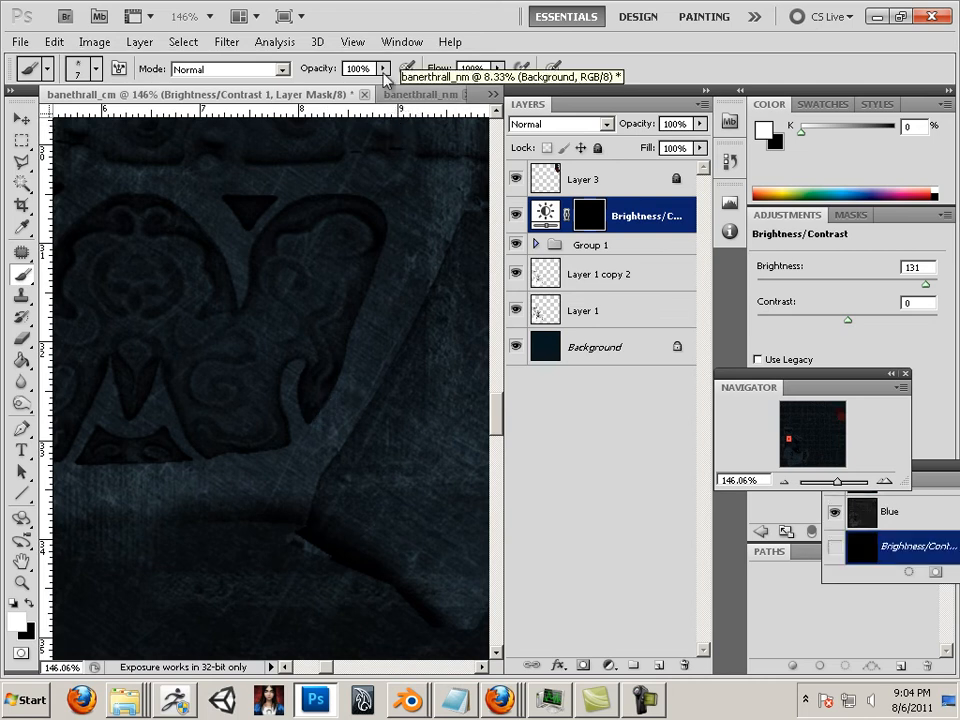
drag(383, 68, 326, 100)
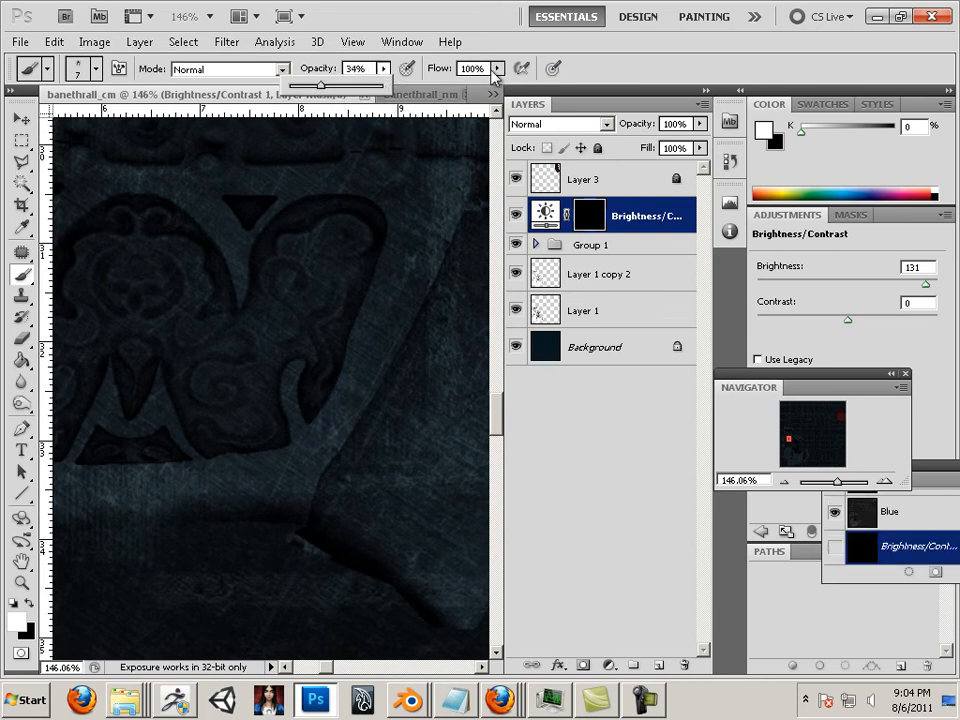
drag(497, 68, 441, 85)
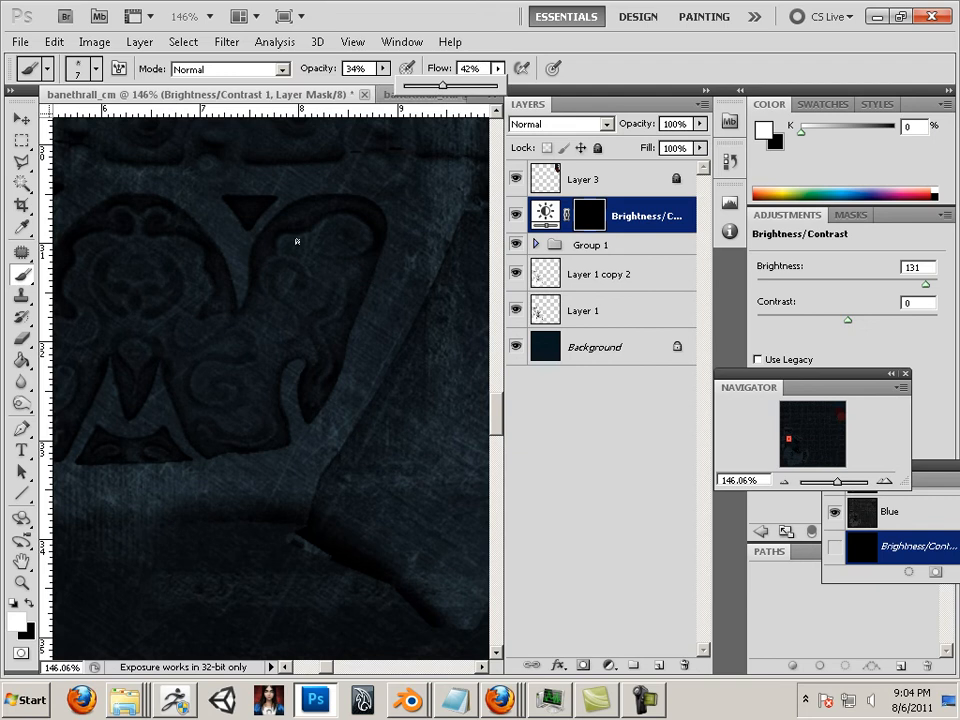
click(296, 382)
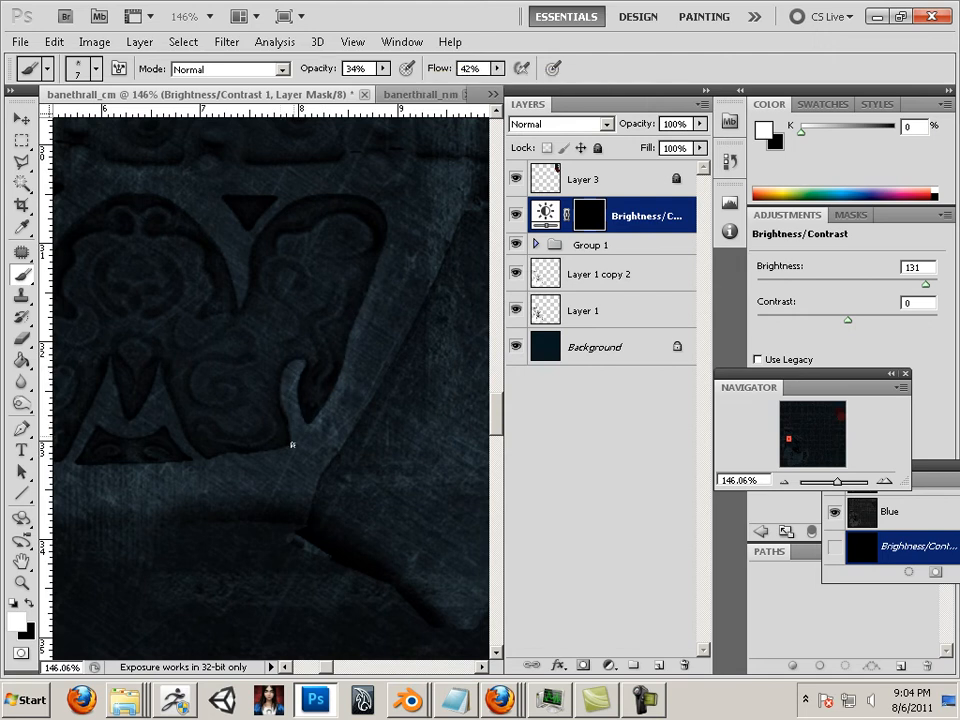
drag(374, 359, 398, 423)
drag(408, 308, 419, 362)
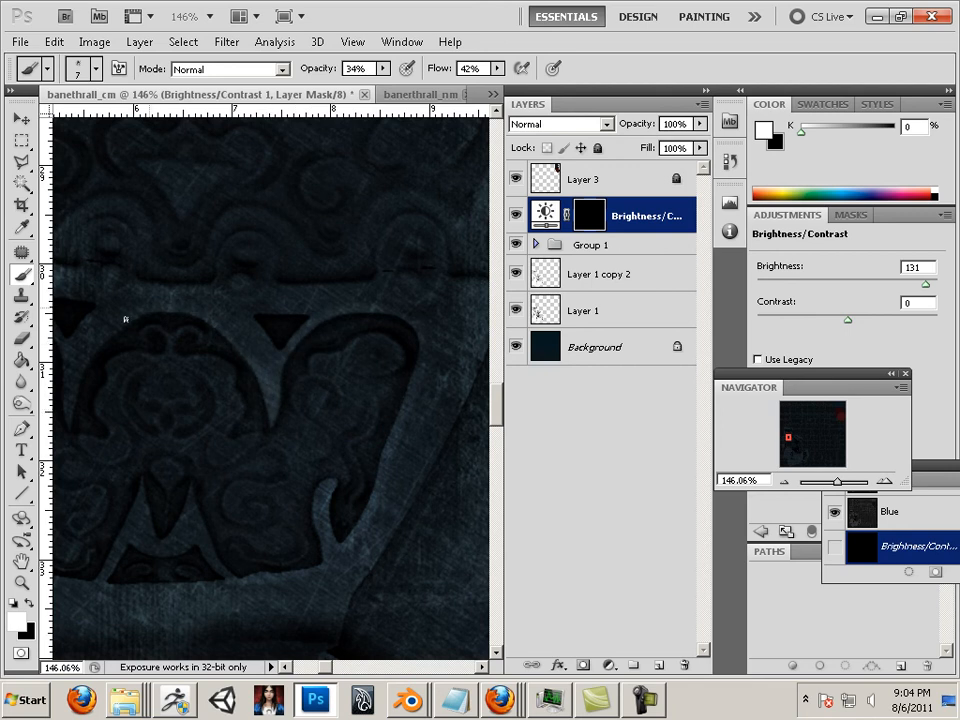
drag(193, 336, 298, 319)
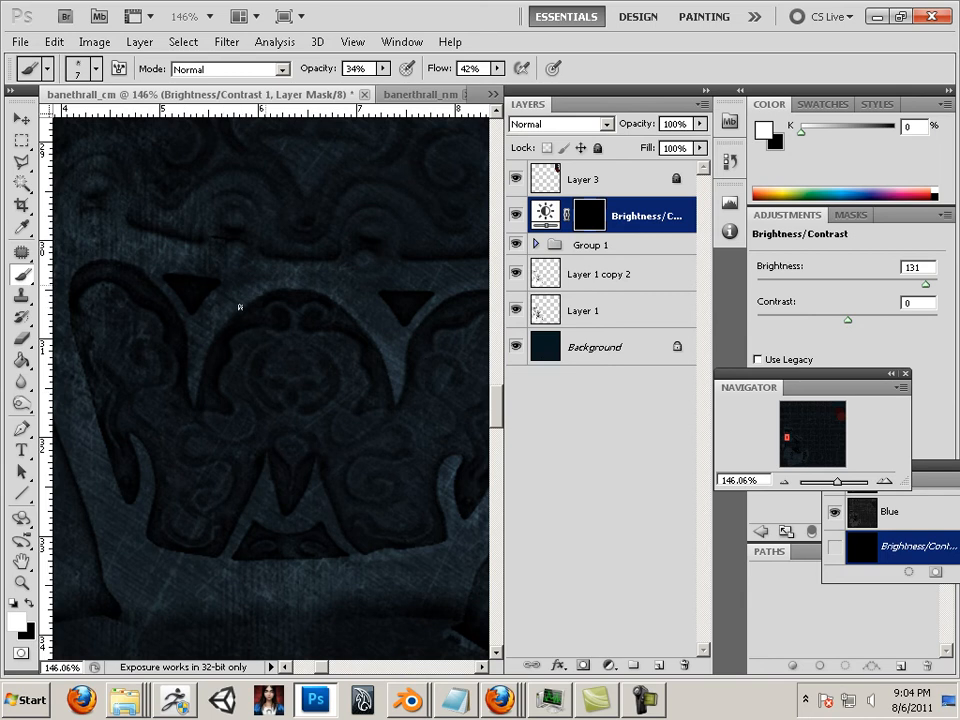
drag(191, 386, 285, 343)
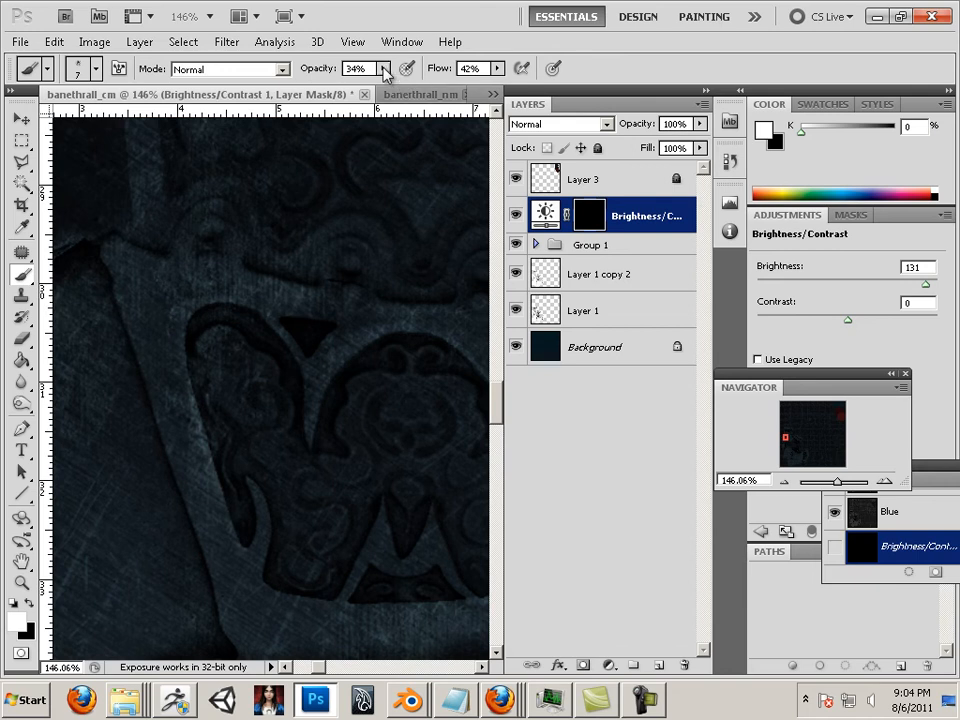
Set the brush to 51% opacity and 66% flow and brighten the frame's M-shaped points and right outer edge on the mask.
mouse_move(382, 68)
mouse_down()
mouse_move(381, 86)
mouse_move(400, 88)
mouse_up()
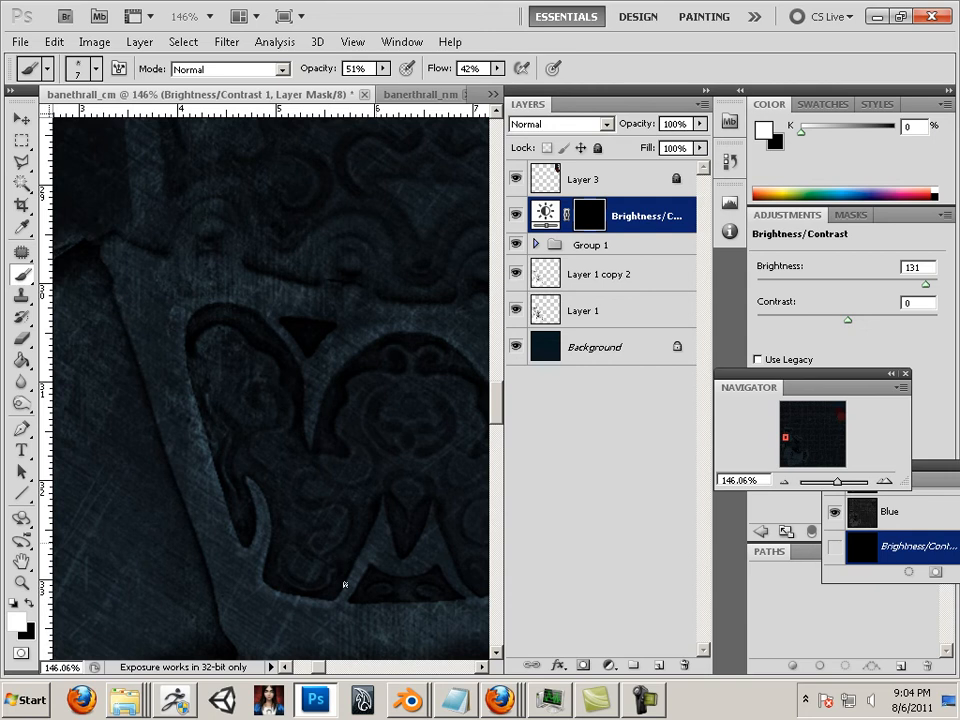
click(498, 68)
drag(497, 86, 521, 86)
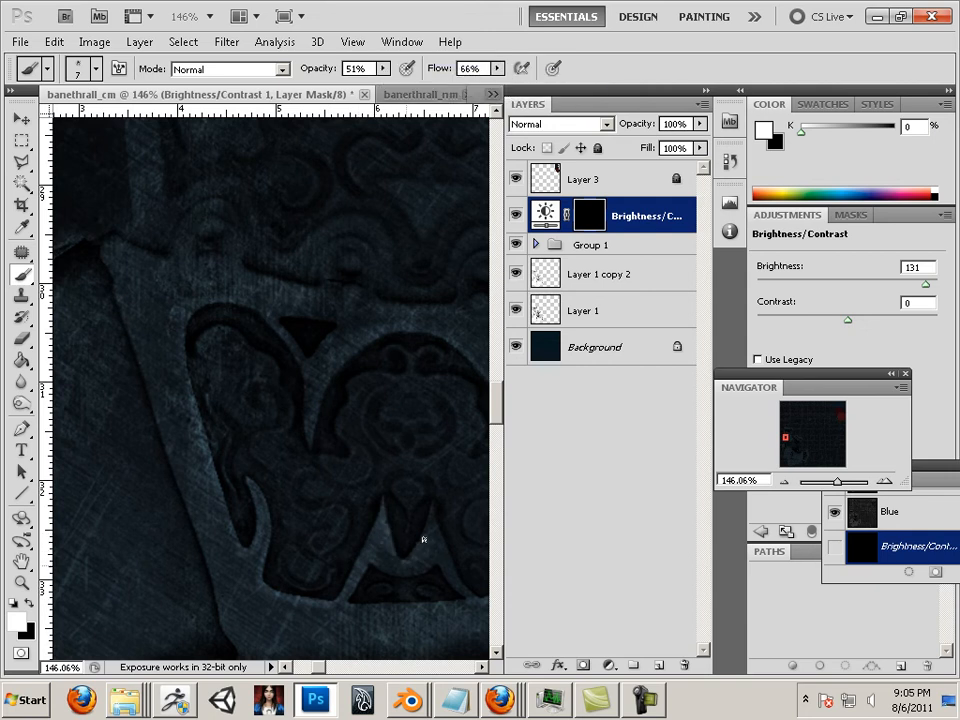
drag(425, 522, 332, 454)
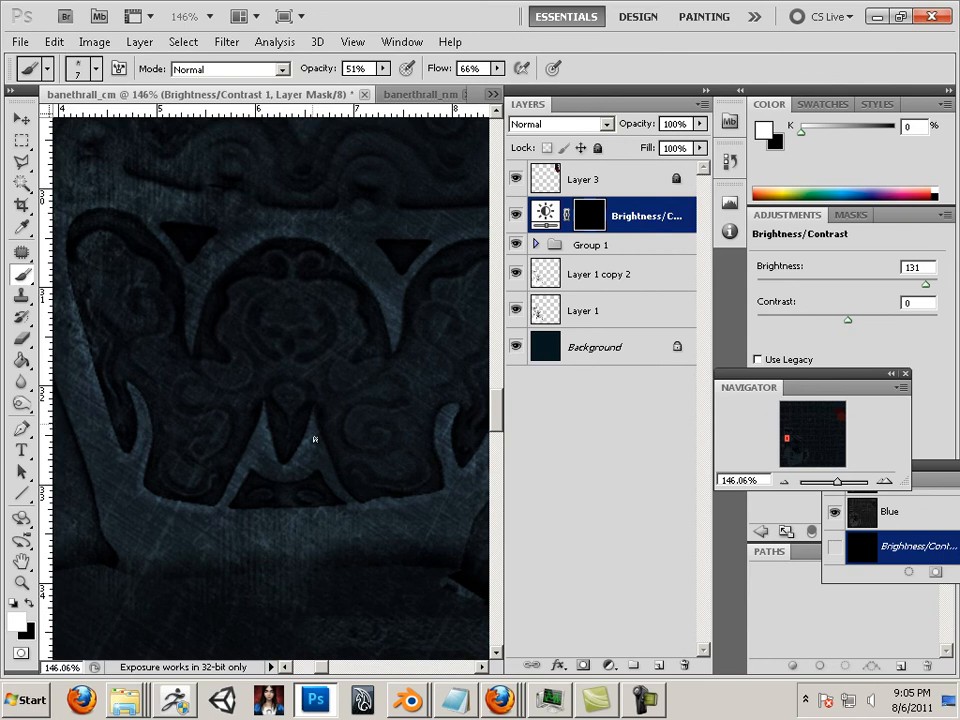
drag(401, 508, 375, 516)
drag(384, 568, 328, 555)
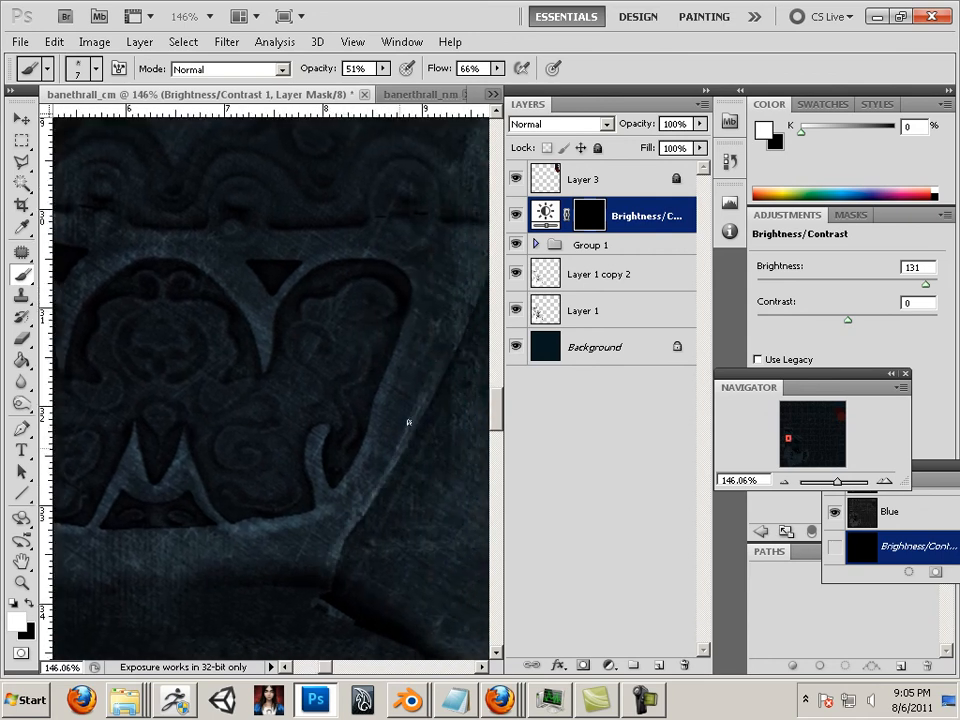
drag(424, 396, 365, 473)
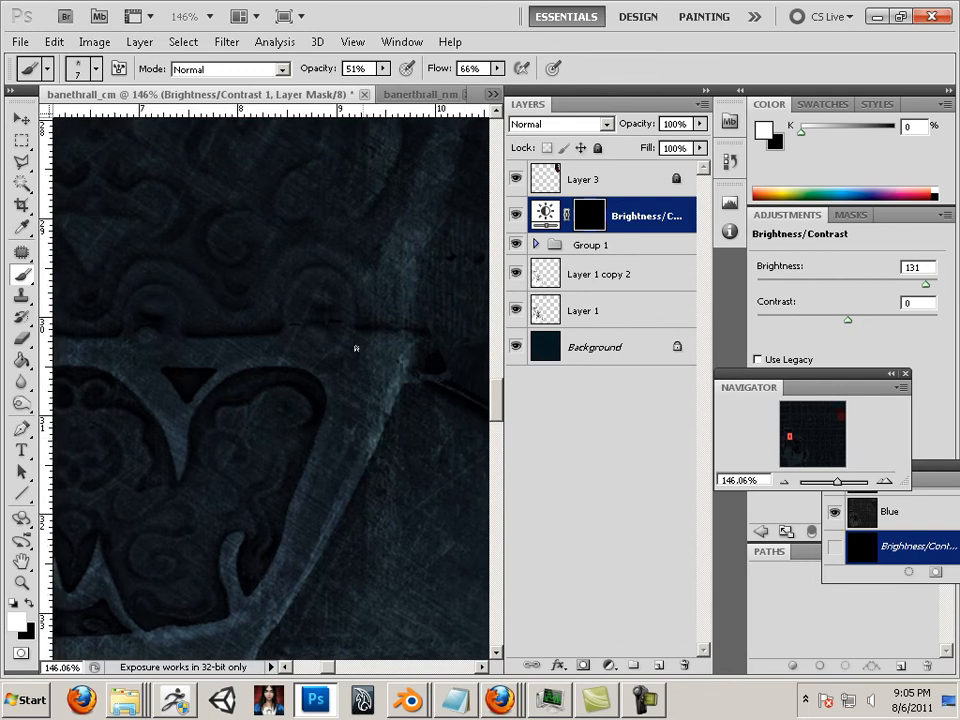
Paint mask highlights on the round studs above the frame and along the frame's left outer edge.
drag(333, 316, 298, 381)
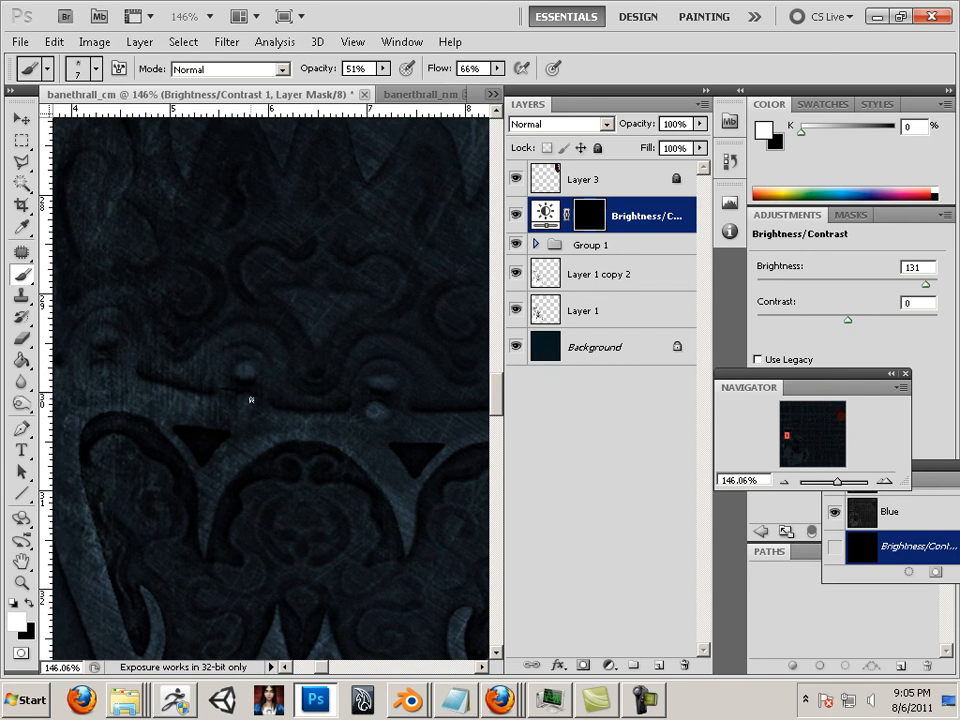
mouse_move(242, 399)
mouse_down()
mouse_move(255, 403)
mouse_move(229, 386)
mouse_up()
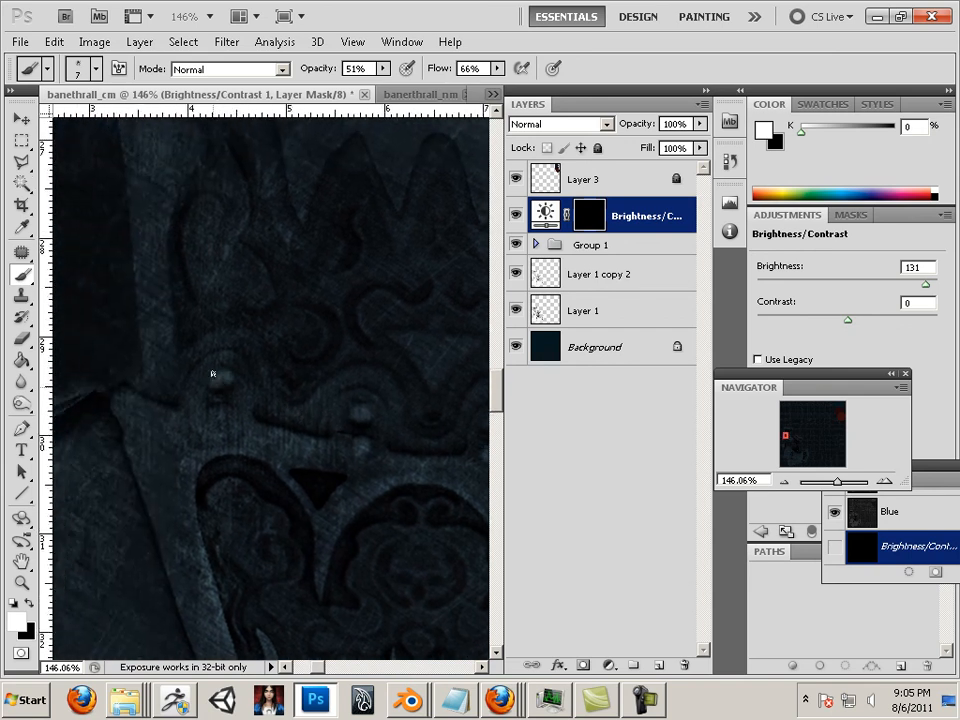
drag(221, 456, 231, 407)
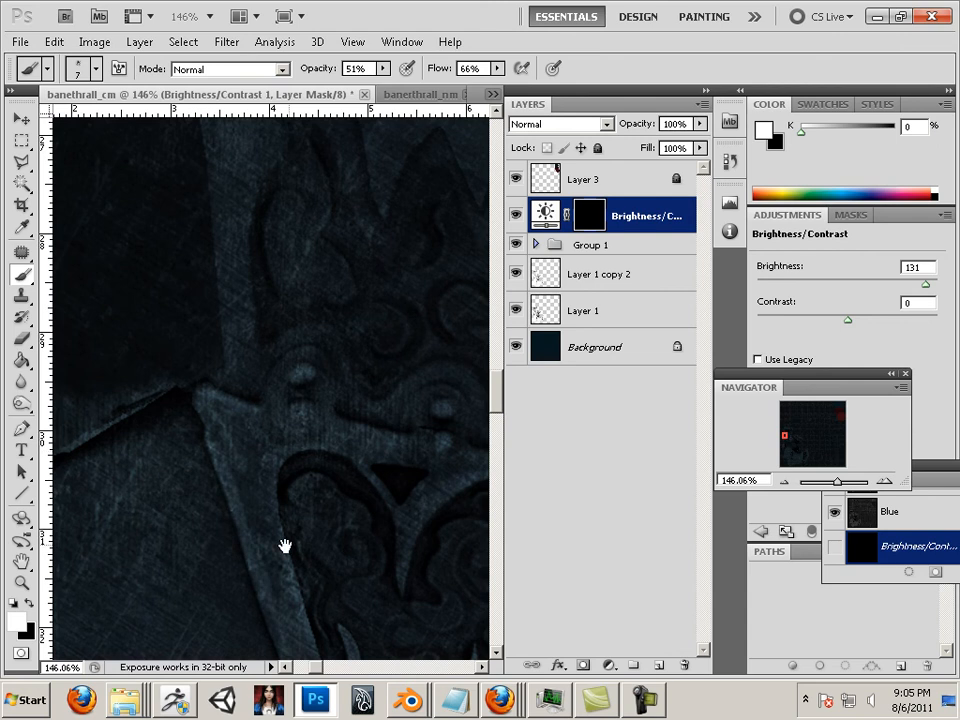
drag(285, 546, 229, 418)
drag(285, 602, 127, 399)
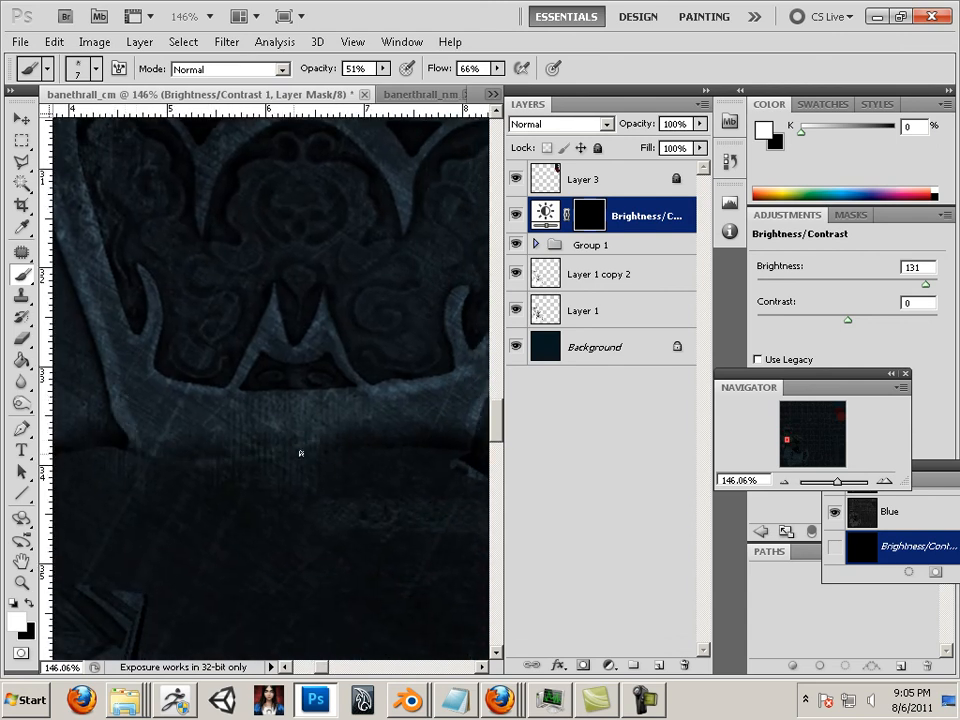
Paint white on the mask up the middle plate's right edge and along its long curved horn.
drag(300, 454, 392, 429)
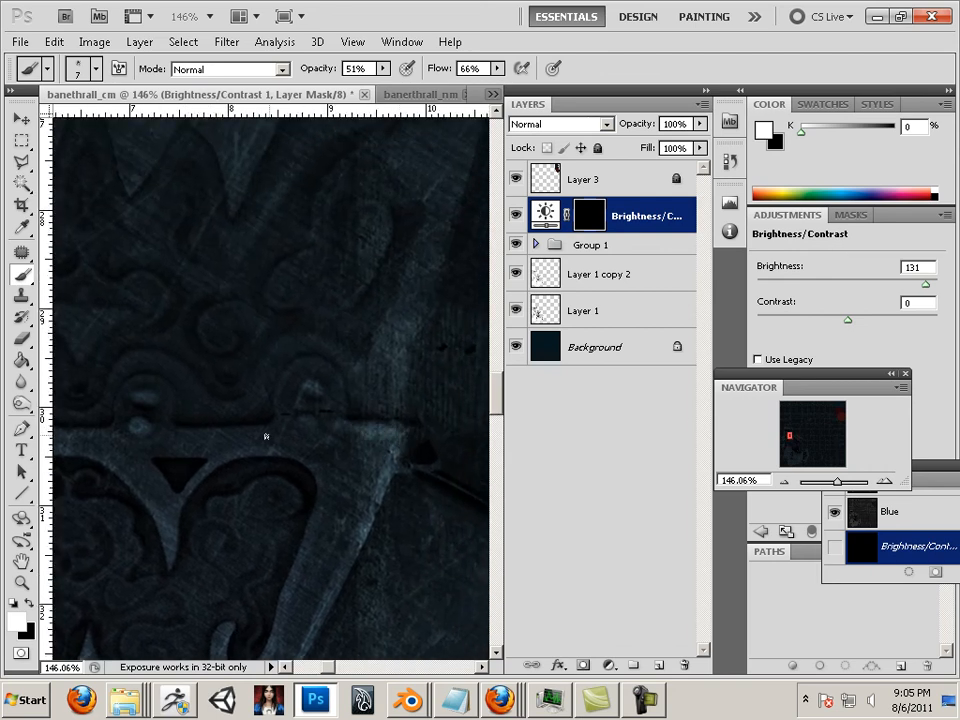
drag(184, 456, 346, 469)
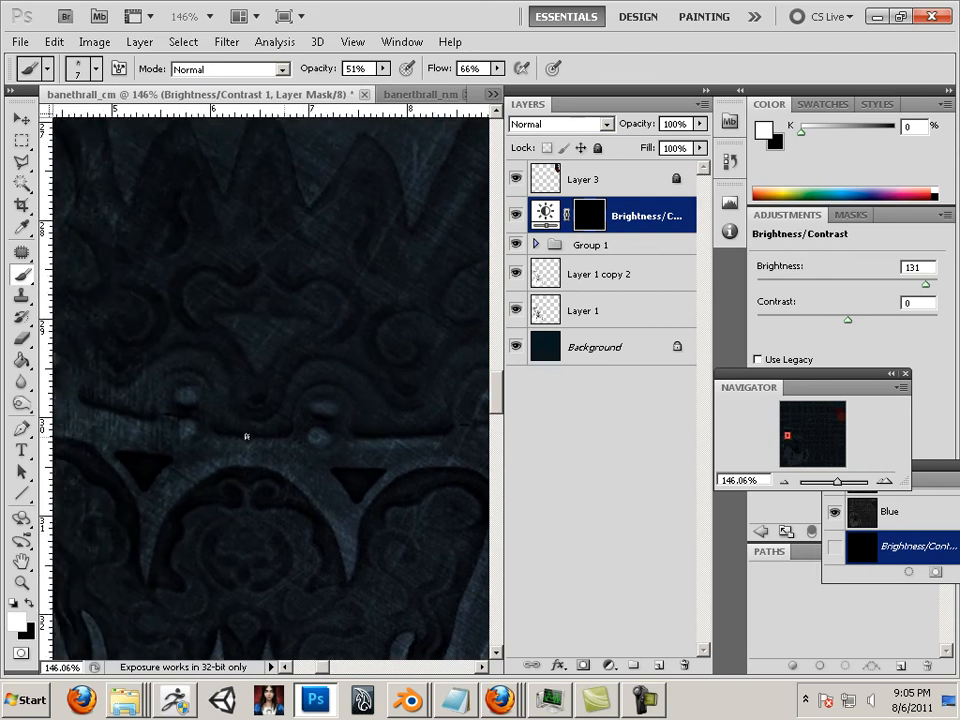
mouse_move(331, 410)
mouse_down()
mouse_move(253, 486)
mouse_move(217, 499)
mouse_move(296, 478)
mouse_move(284, 500)
mouse_move(346, 364)
mouse_up()
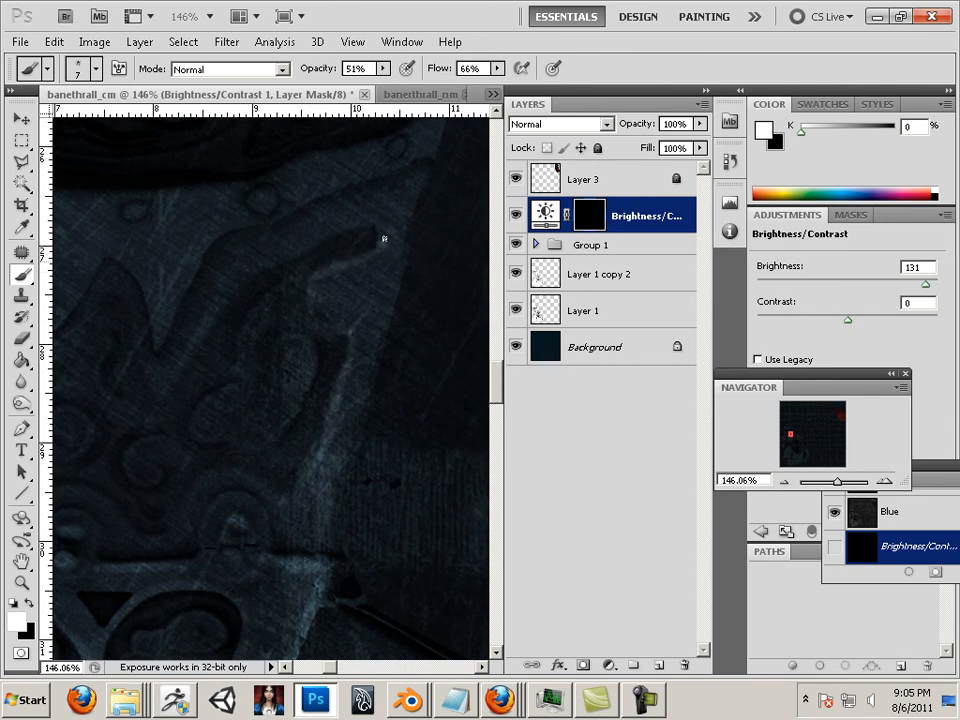
drag(238, 273, 192, 353)
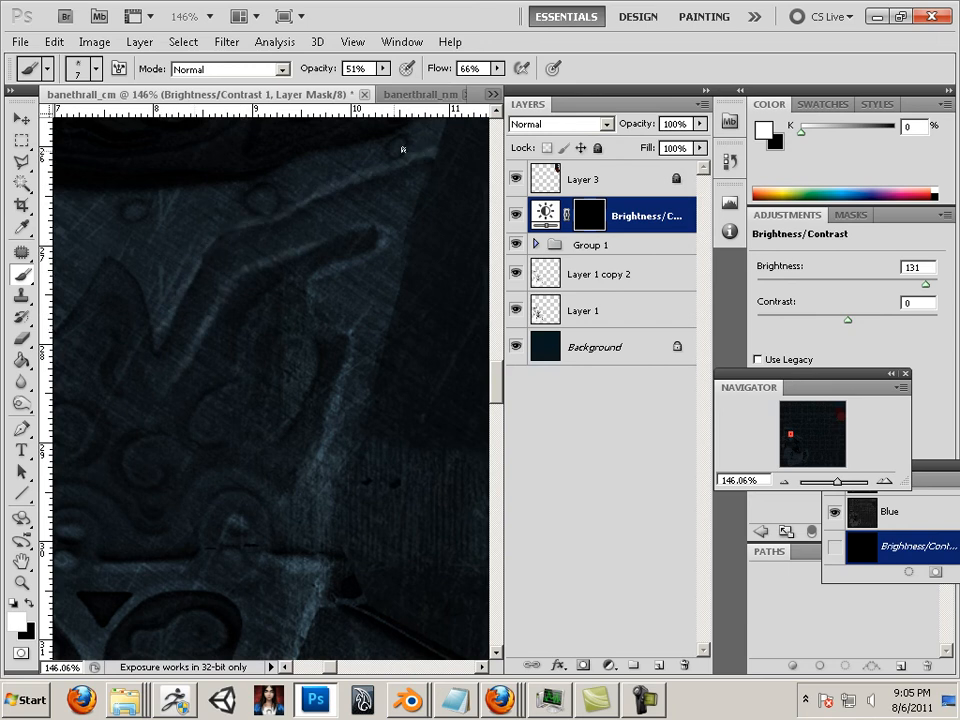
drag(221, 253, 367, 315)
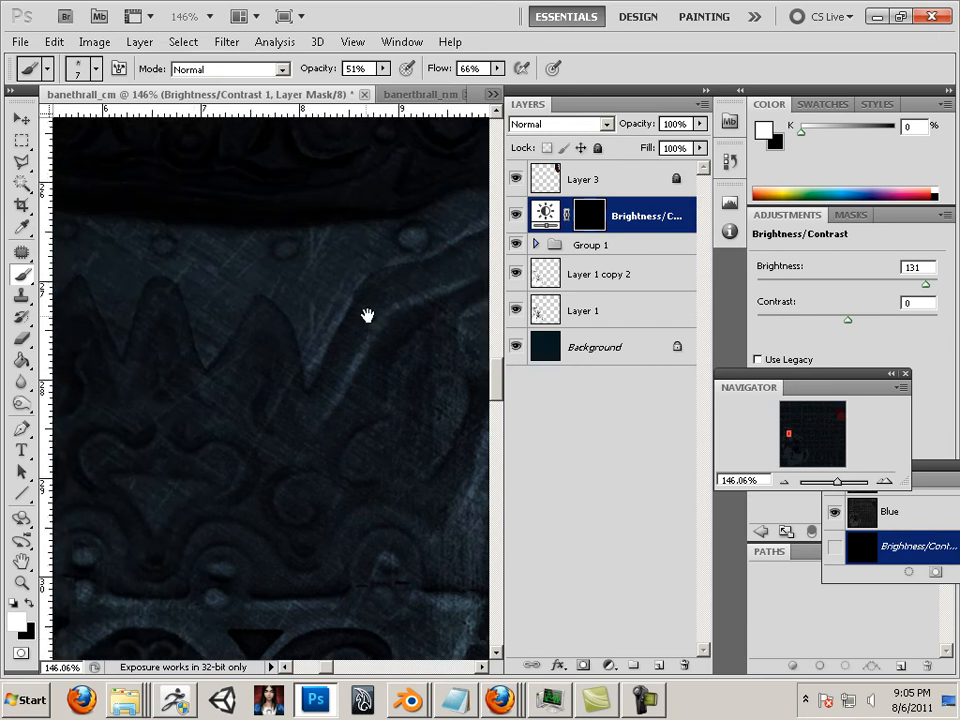
Paint mask highlights along the middle plate's zigzag points, from the right point across to the left corner and edge.
drag(306, 346, 314, 375)
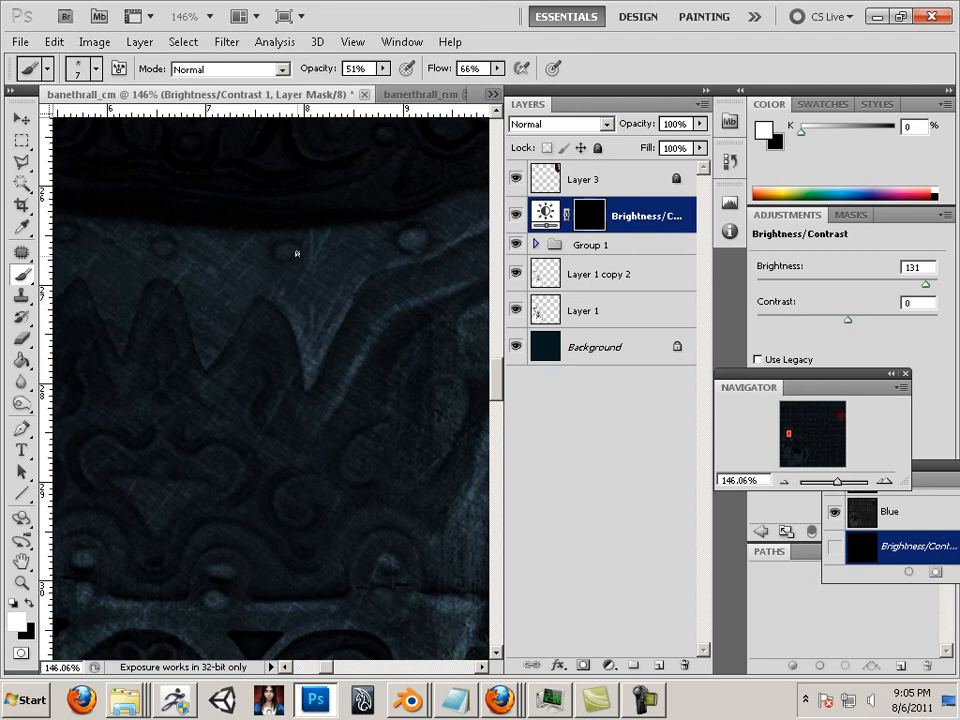
mouse_move(257, 295)
mouse_down()
mouse_move(220, 322)
mouse_move(209, 342)
mouse_move(240, 323)
mouse_move(210, 355)
mouse_move(177, 295)
mouse_up()
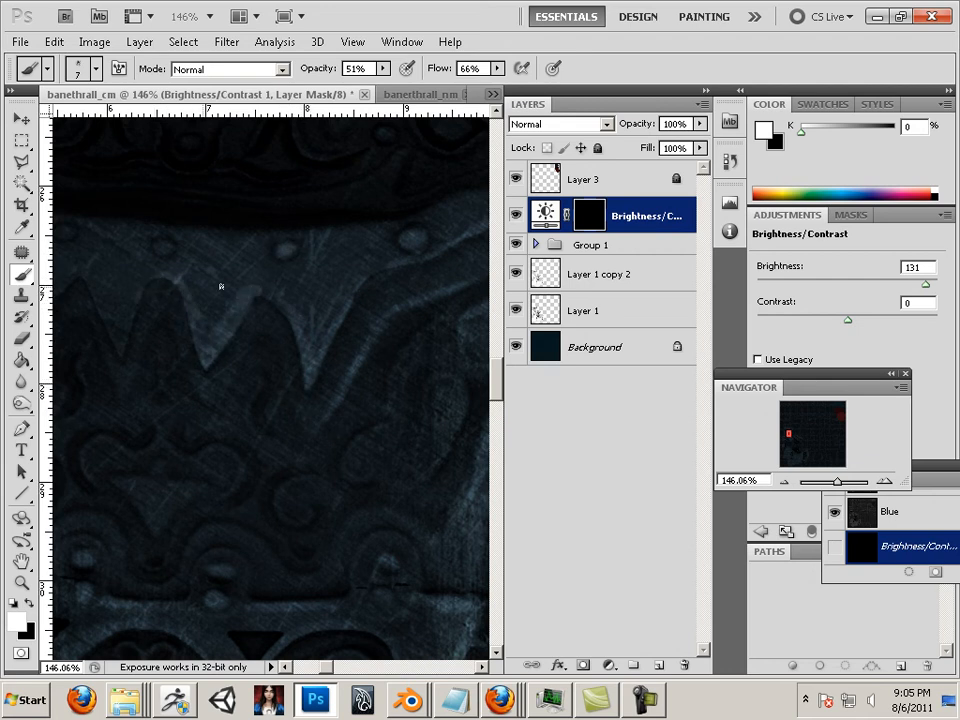
drag(197, 371, 311, 401)
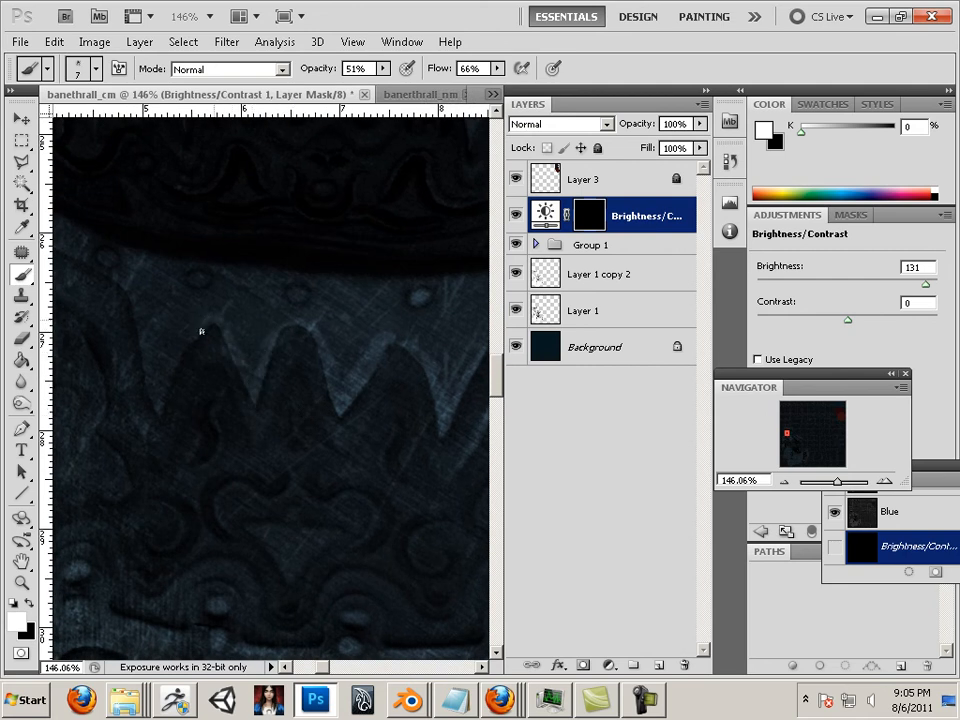
mouse_move(200, 326)
mouse_down()
mouse_move(156, 411)
mouse_move(255, 479)
mouse_up()
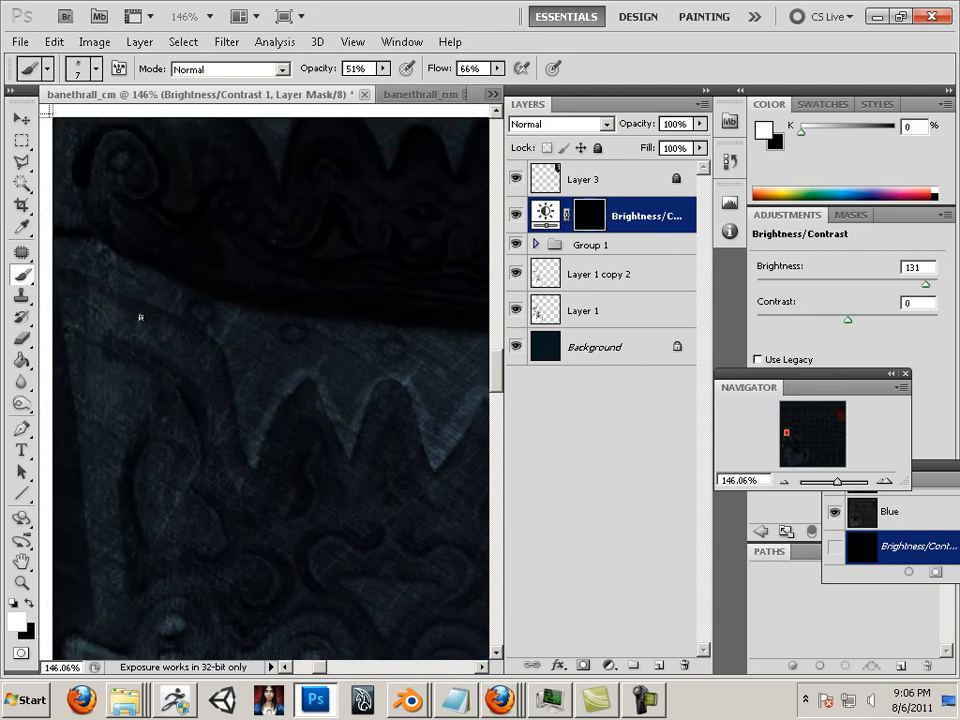
drag(113, 284, 157, 314)
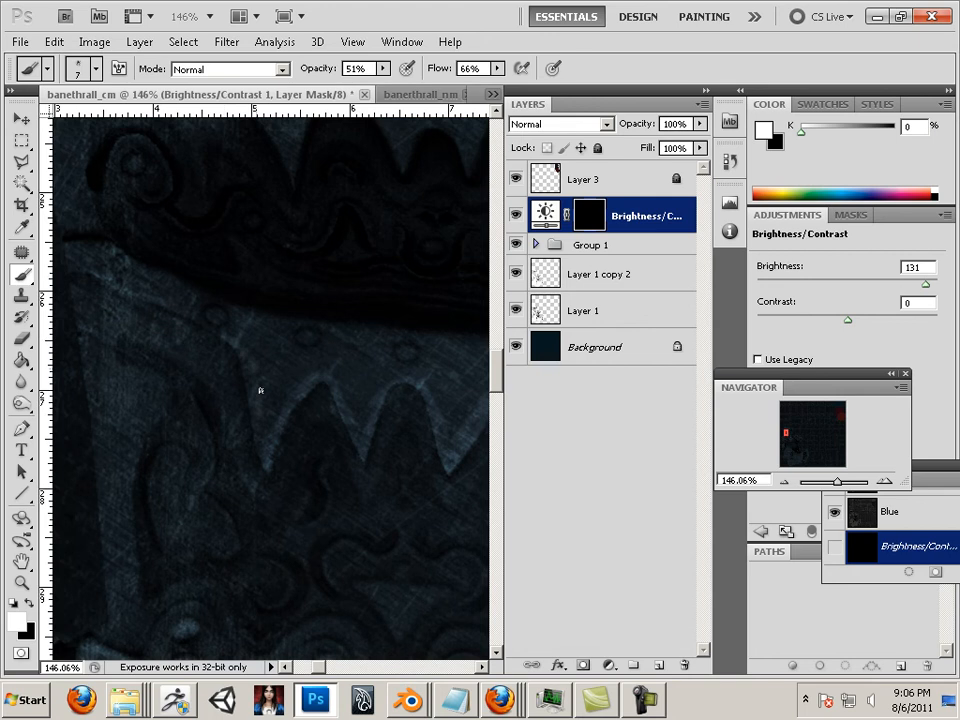
drag(260, 392, 256, 456)
Brighten the arched ridges around the round studs above the carved frame on the mask.
drag(351, 443, 273, 293)
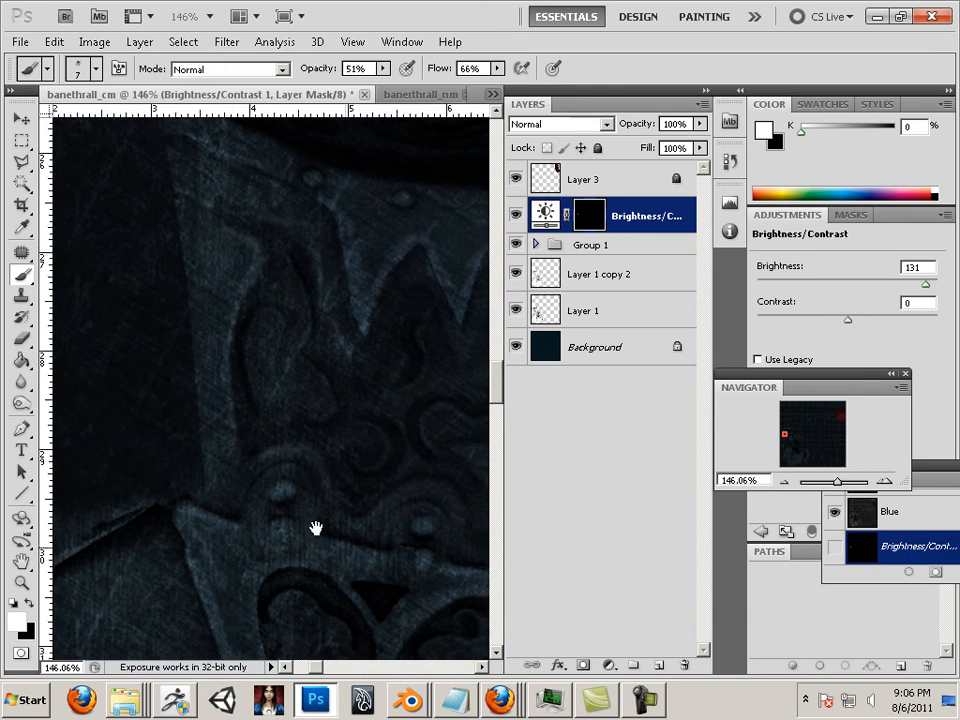
drag(315, 525, 246, 418)
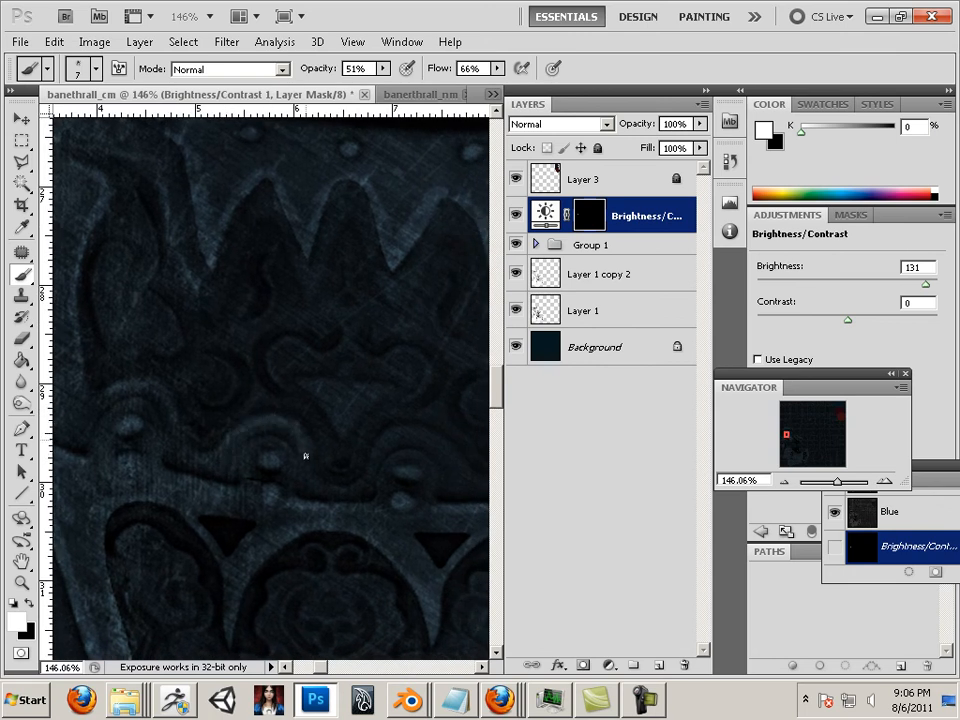
drag(306, 454, 259, 437)
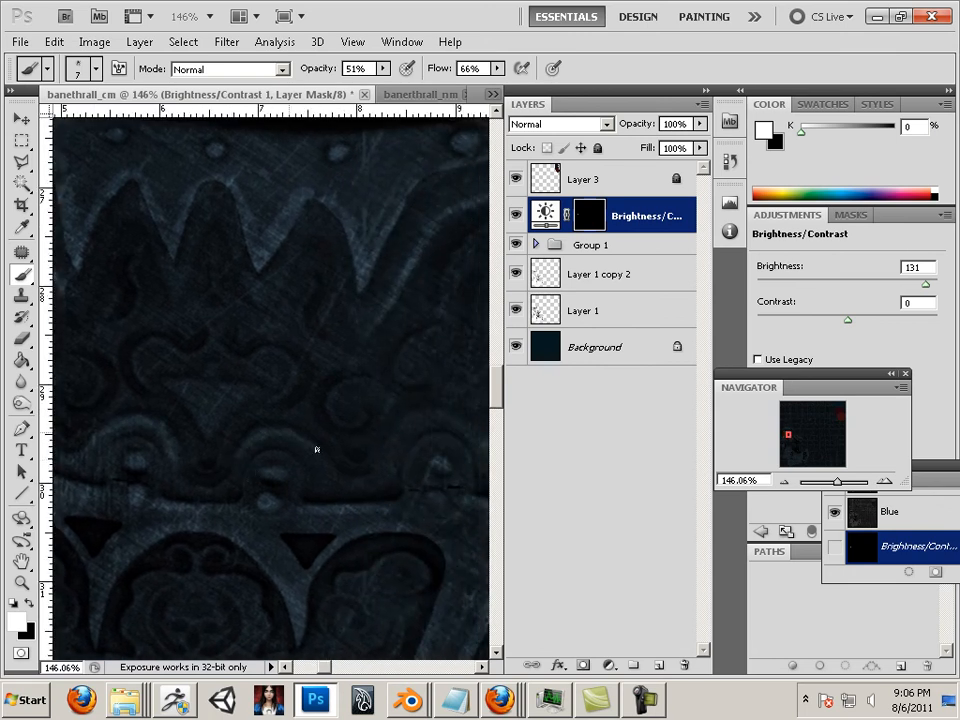
drag(345, 473, 244, 451)
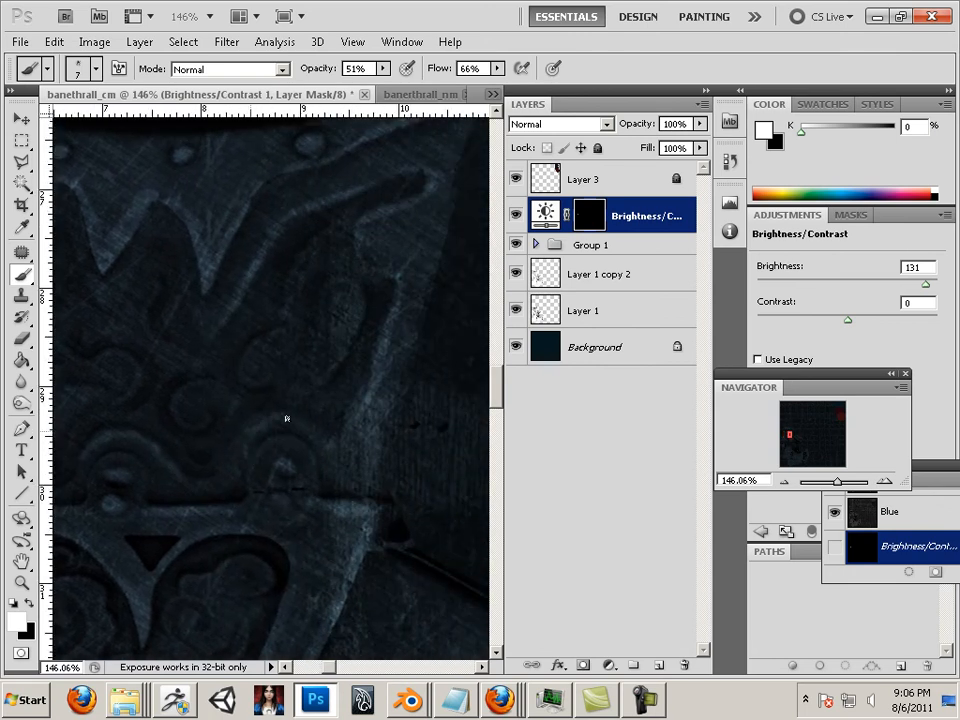
Paint mask highlights along the upper plate's scalloped lower edge, from the right corner to the left side.
drag(299, 390, 272, 483)
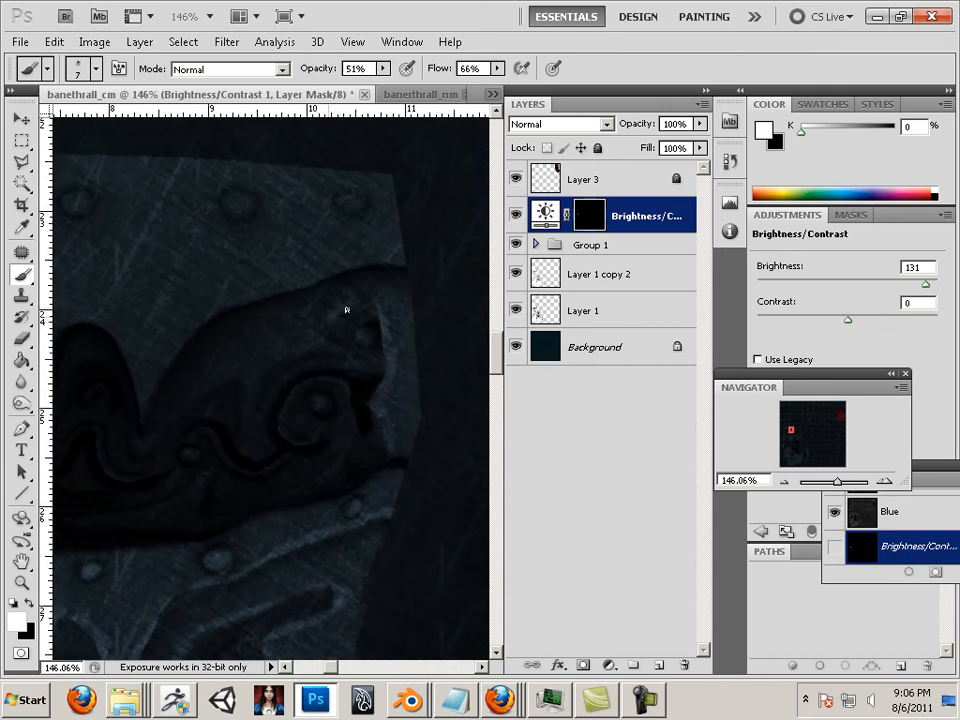
mouse_move(389, 263)
mouse_down()
mouse_move(266, 285)
mouse_move(196, 317)
mouse_move(156, 361)
mouse_move(164, 410)
mouse_move(218, 417)
mouse_move(303, 416)
mouse_up()
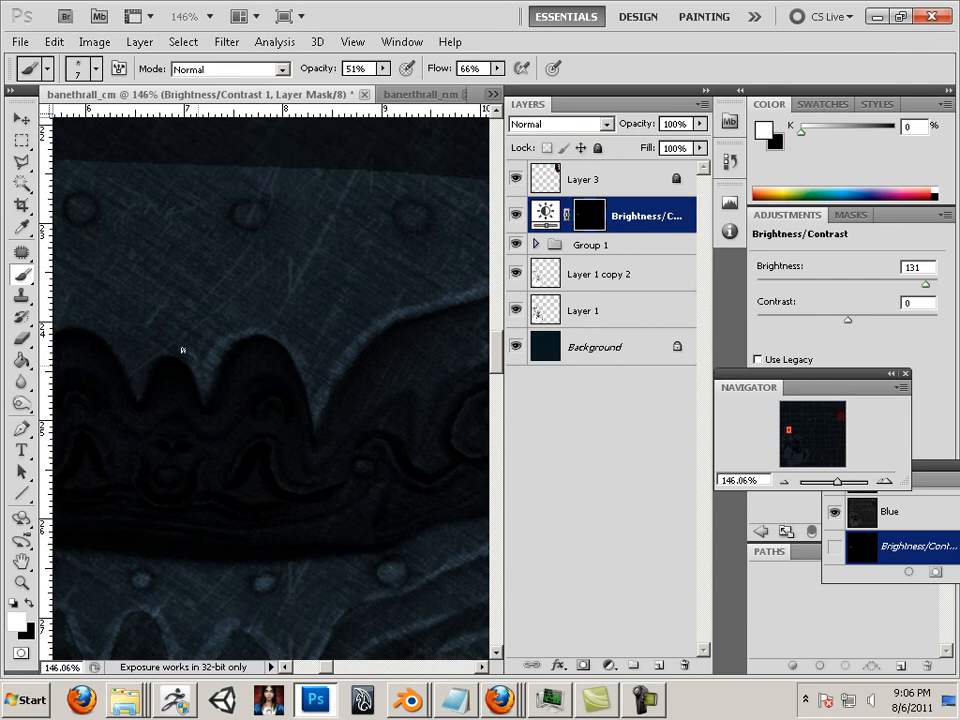
drag(143, 372, 283, 352)
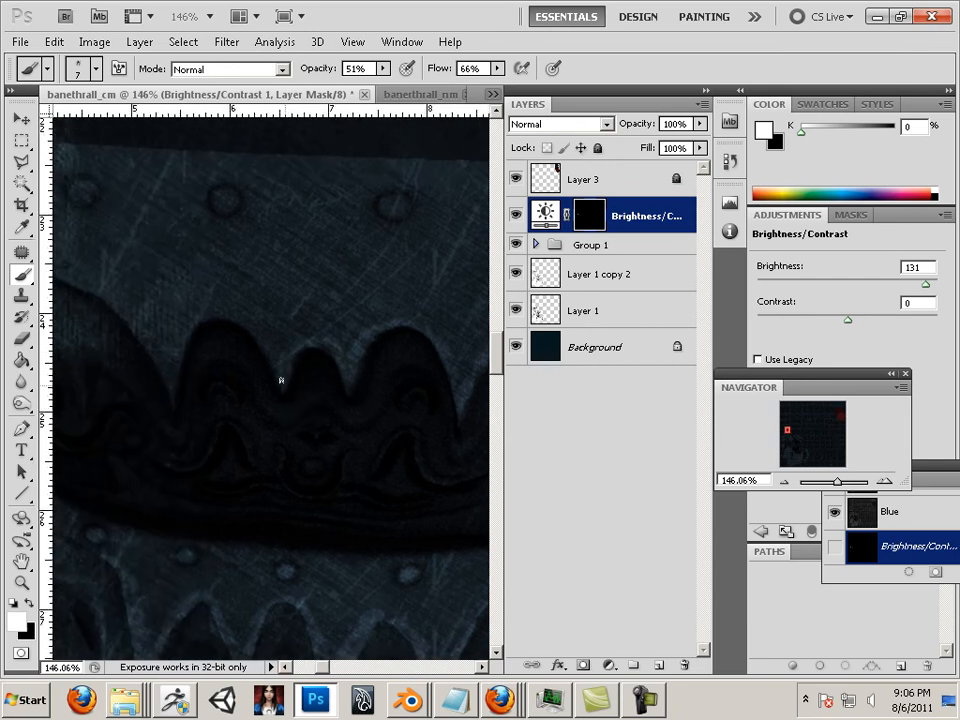
drag(175, 392, 311, 429)
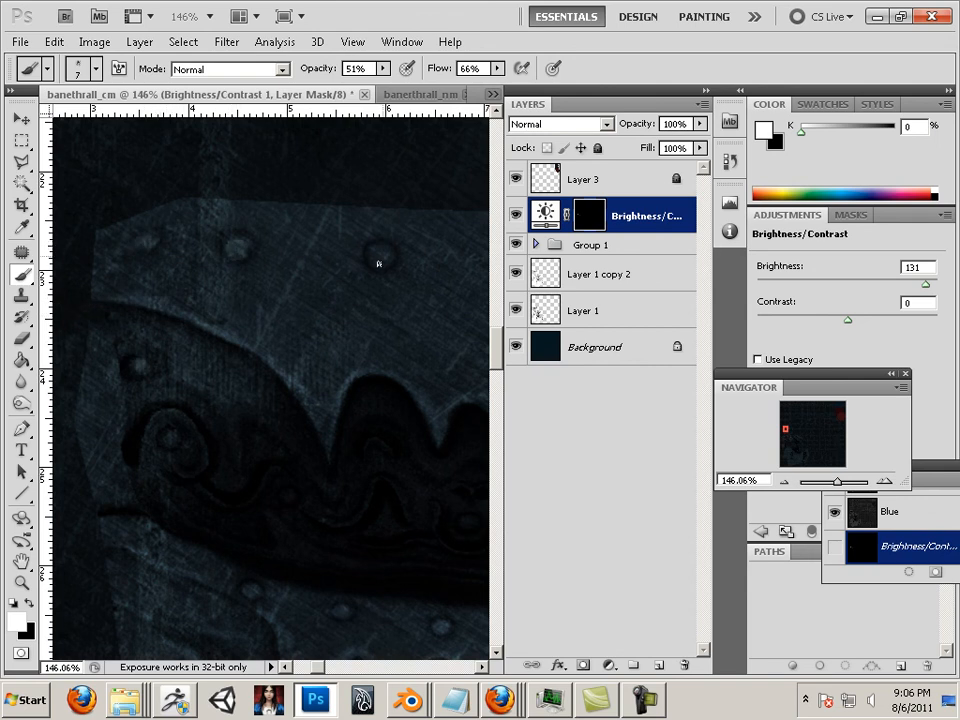
Add mask highlights to the row of round rivets across the upper plate.
drag(403, 326, 184, 339)
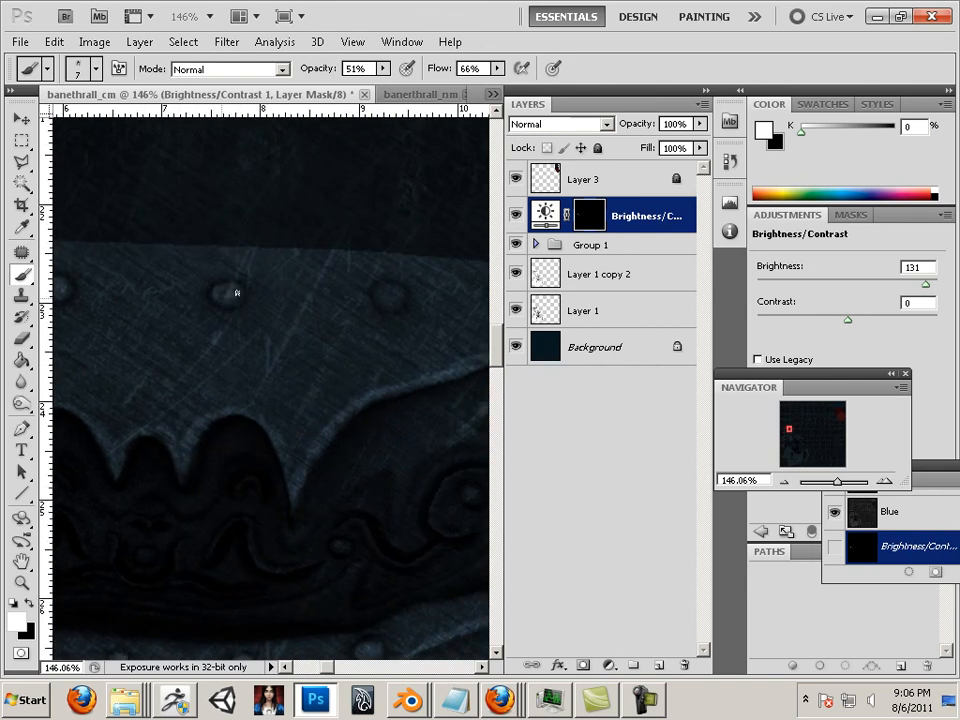
drag(414, 332, 191, 371)
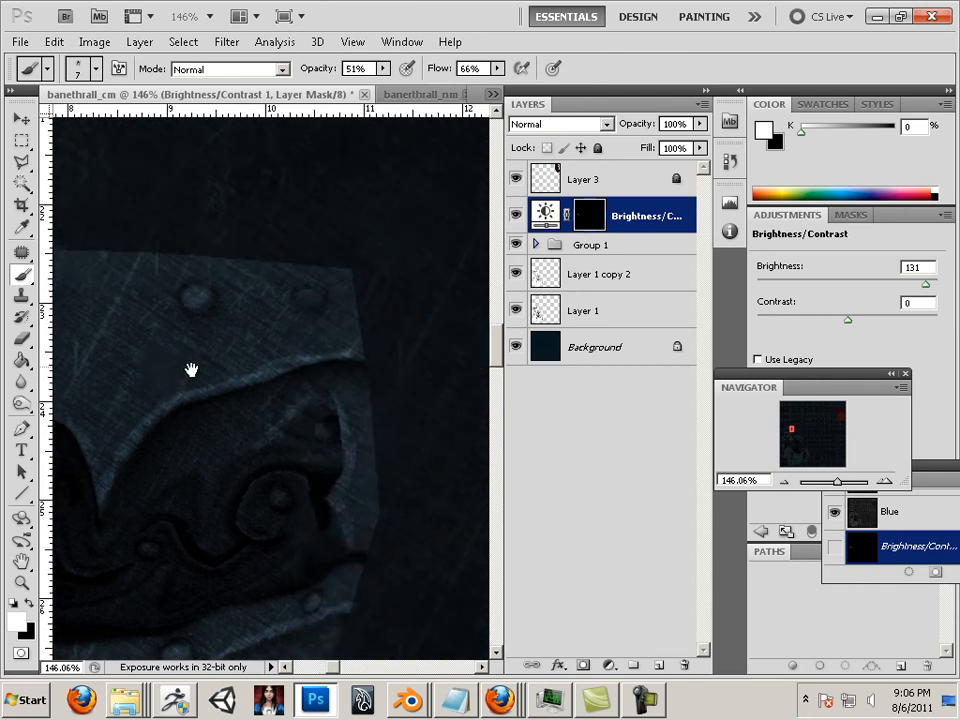
mouse_move(257, 411)
mouse_down()
mouse_move(289, 399)
mouse_move(309, 373)
mouse_move(261, 359)
mouse_move(296, 386)
mouse_move(298, 366)
mouse_move(317, 351)
mouse_move(262, 455)
mouse_move(219, 401)
mouse_up()
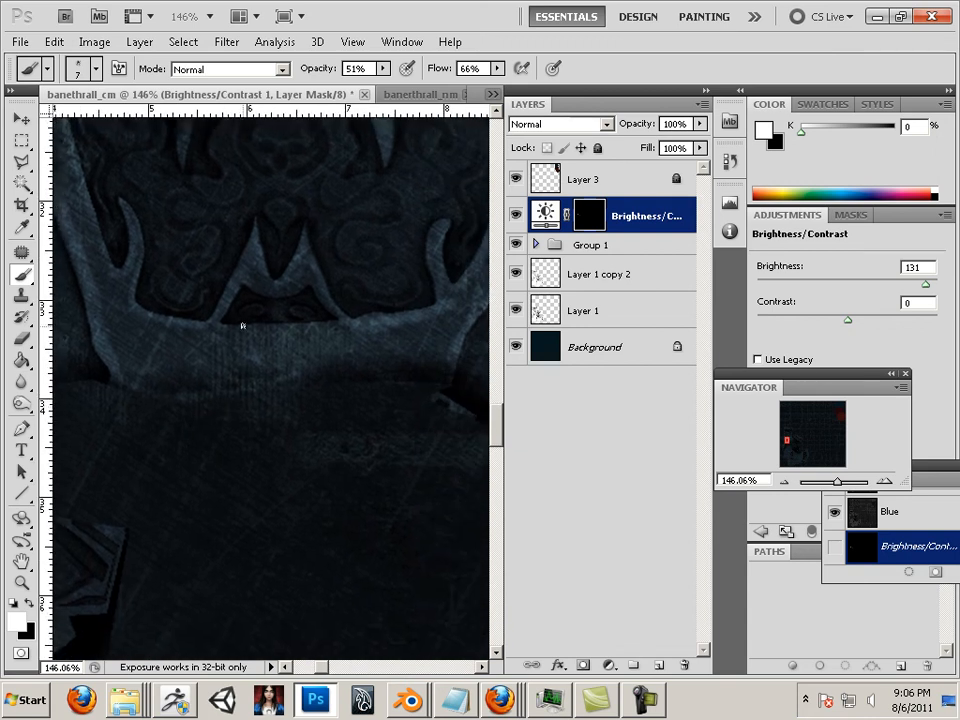
Compare the texture with and without the Brightness/Contrast layer and inspect the armour plates and the stitched area.
scroll(251, 394, down, 4)
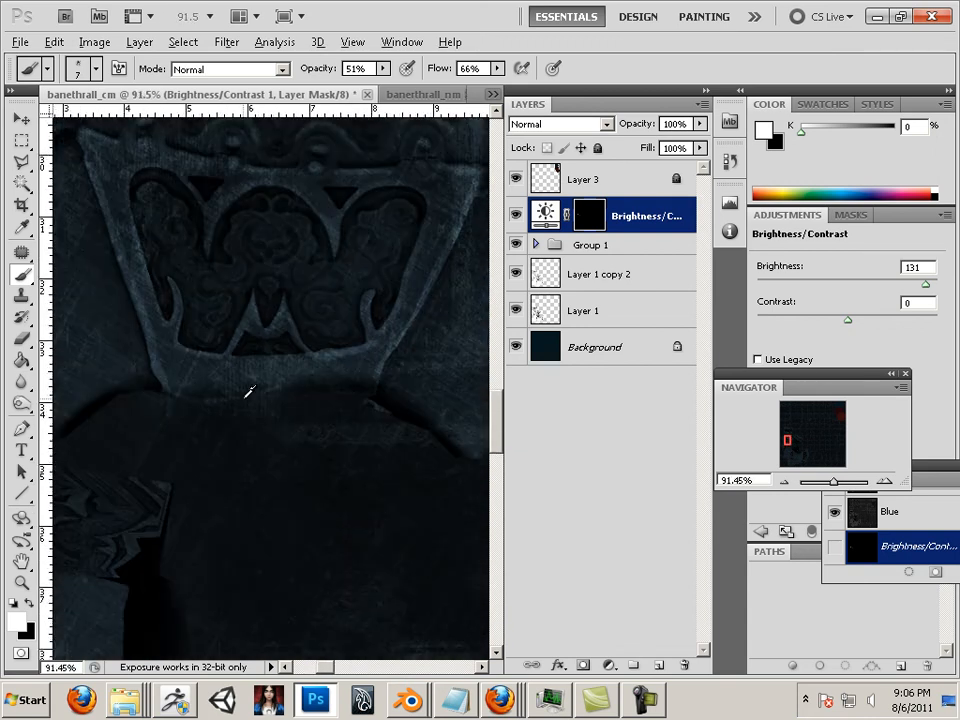
scroll(248, 393, down, 3)
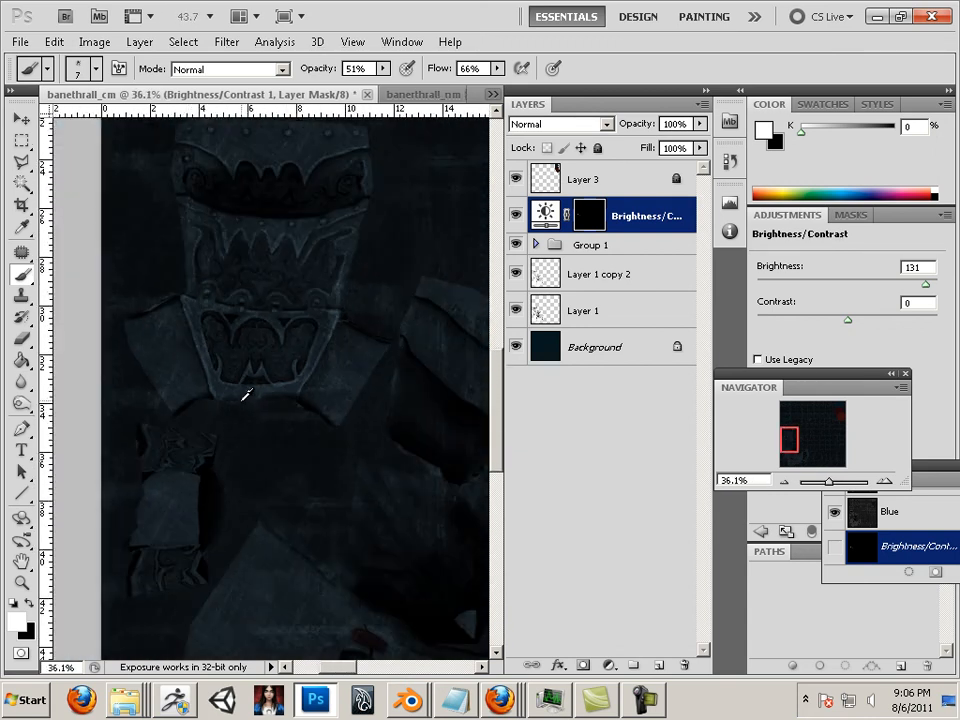
click(516, 217)
drag(438, 261, 378, 424)
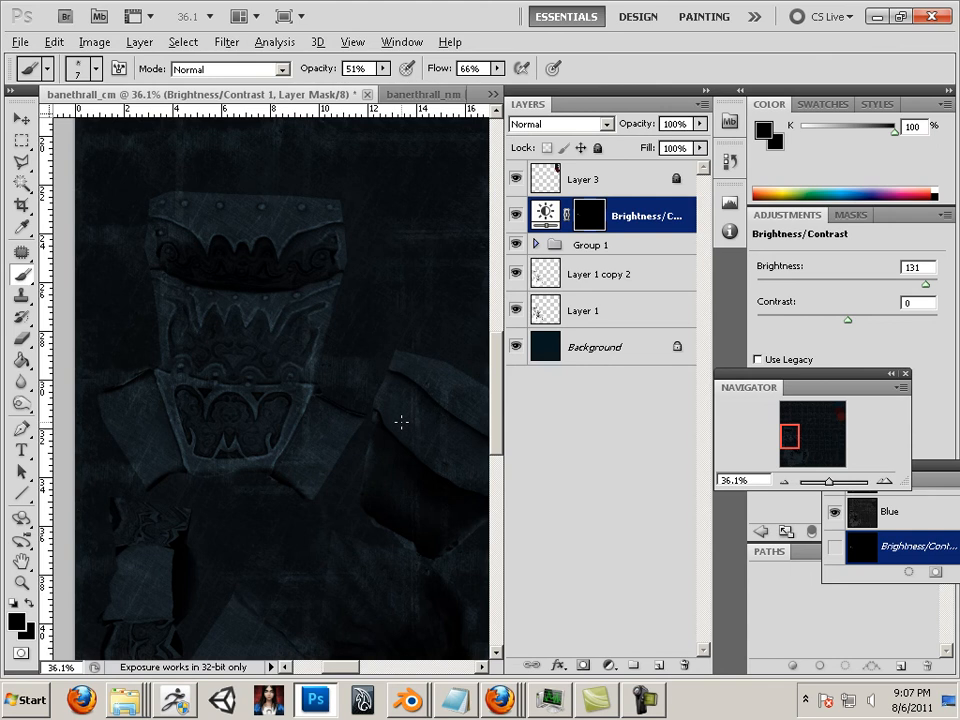
scroll(401, 421, up, 1)
scroll(402, 420, down, 2)
scroll(403, 418, up, 5)
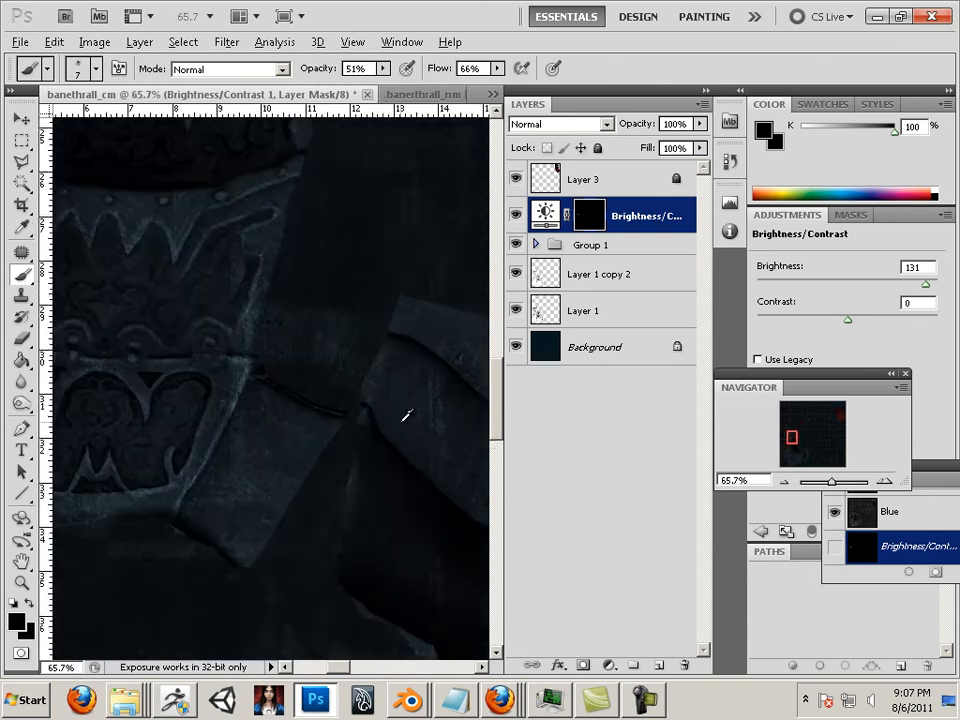
scroll(404, 410, down, 4)
drag(321, 555, 300, 400)
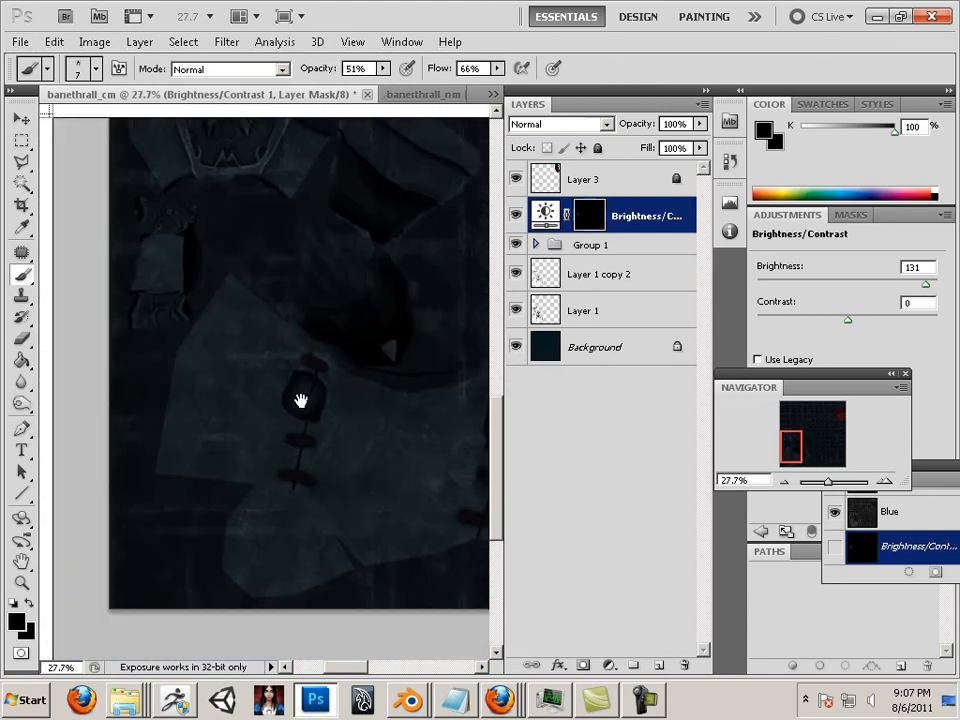
scroll(297, 410, up, 5)
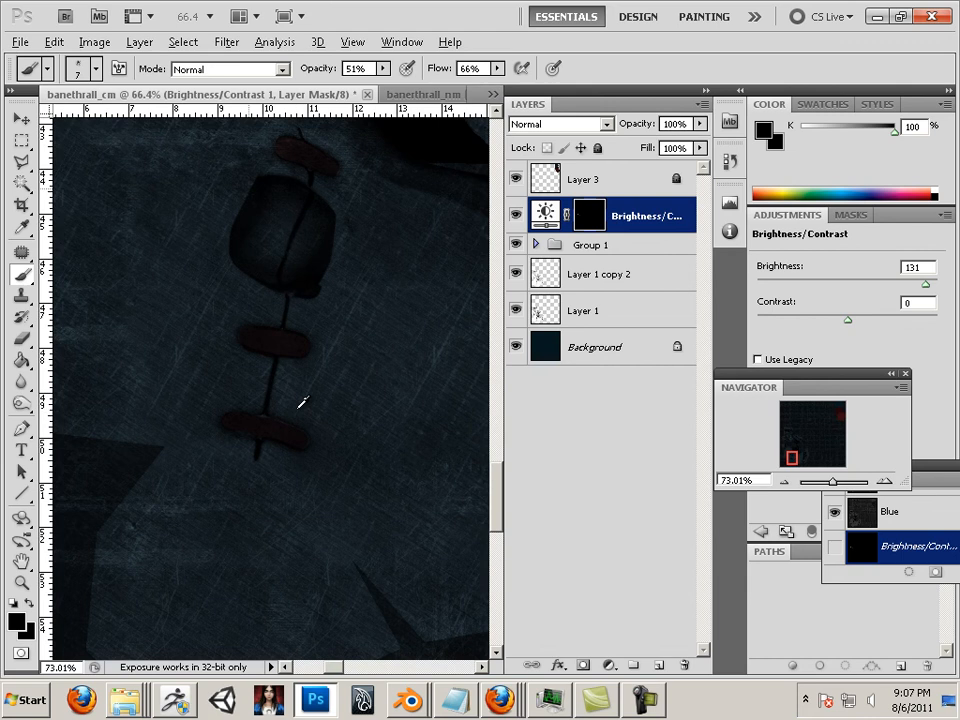
scroll(302, 401, up, 2)
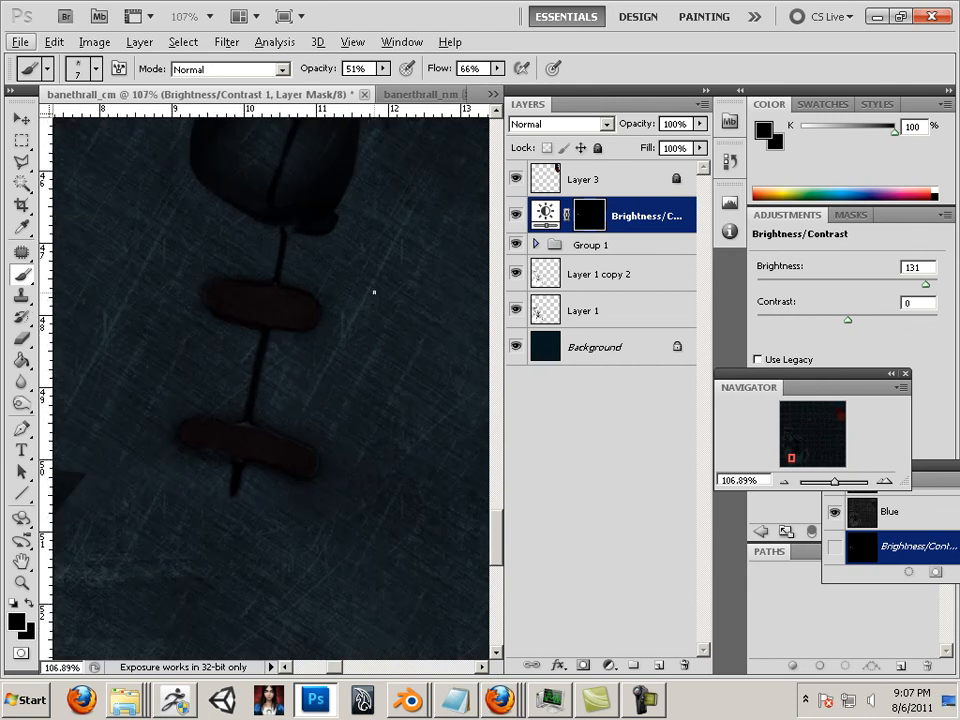
Switch to the banerthrall_nm document, select its entire Background layer and copy it.
key(ctrl+Tab)
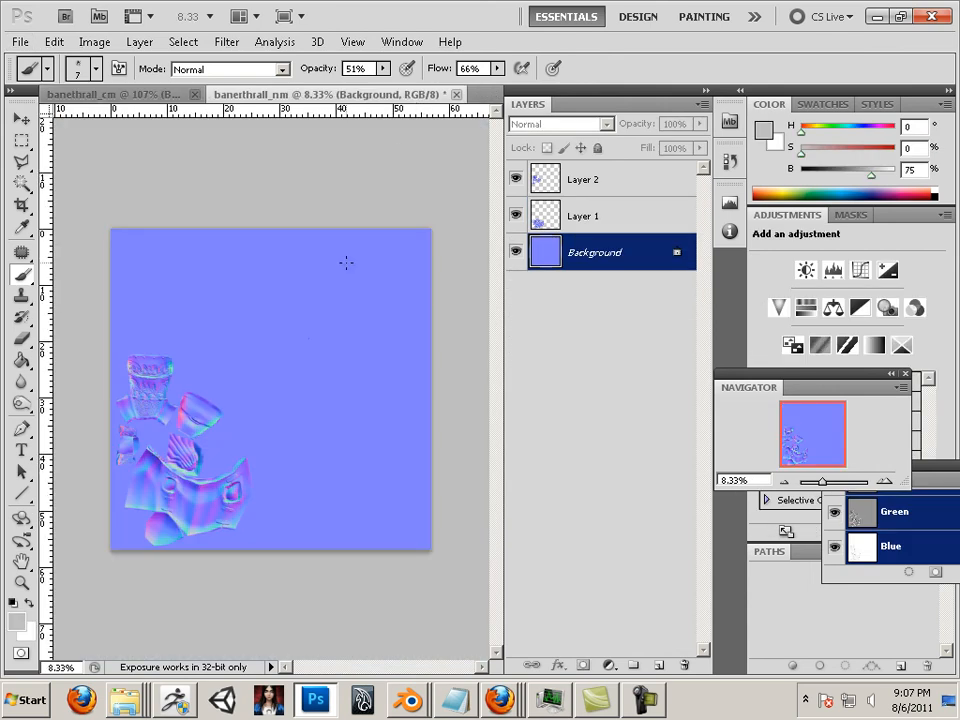
click(23, 143)
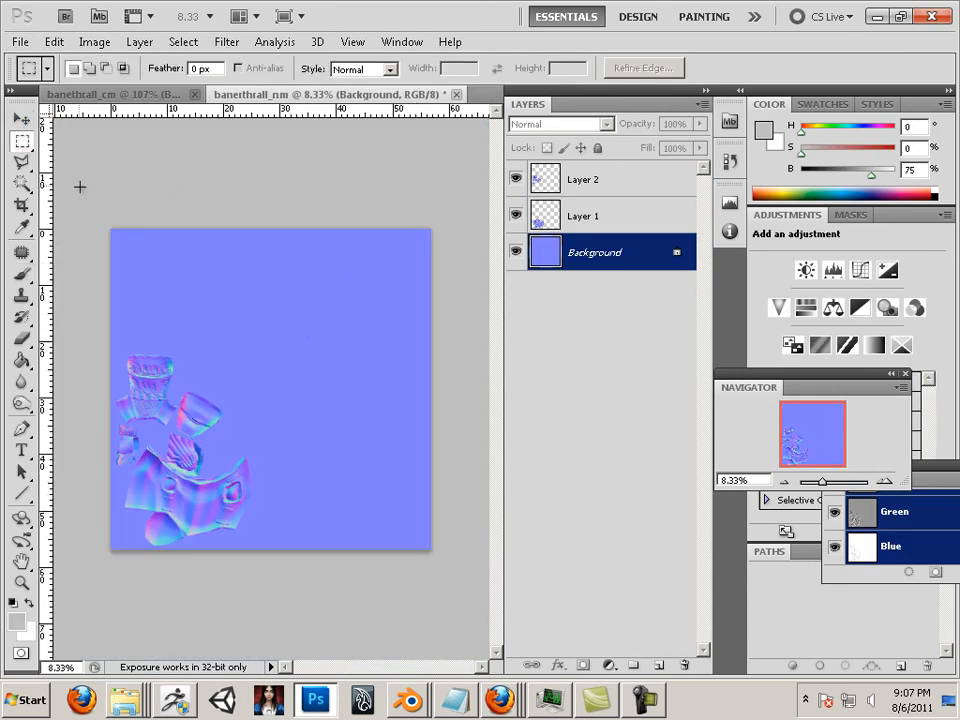
key(ctrl+a)
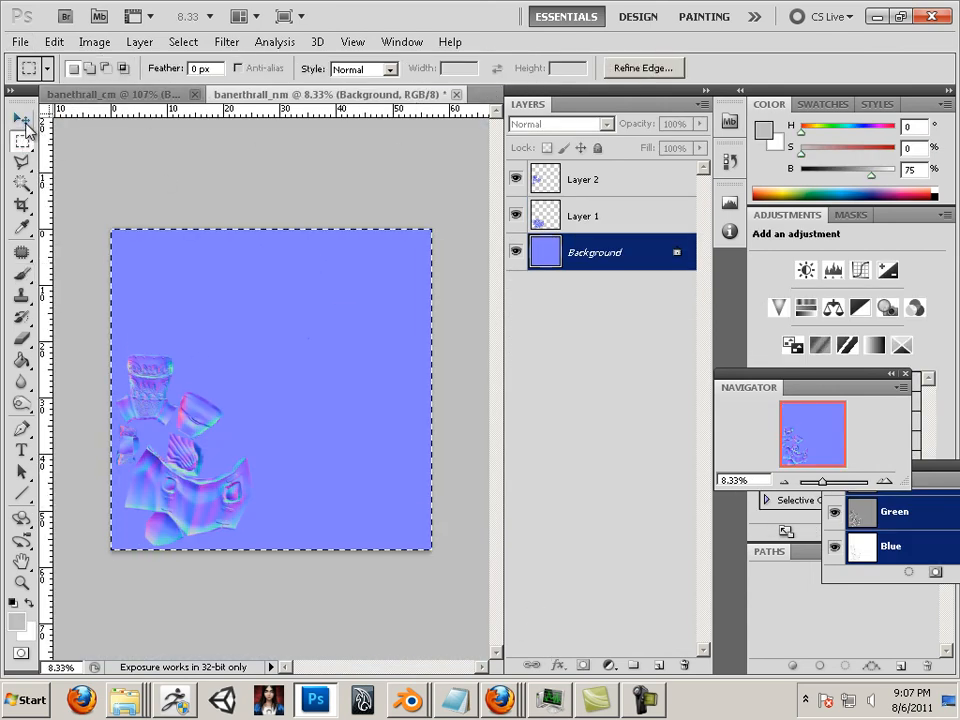
click(54, 41)
click(165, 155)
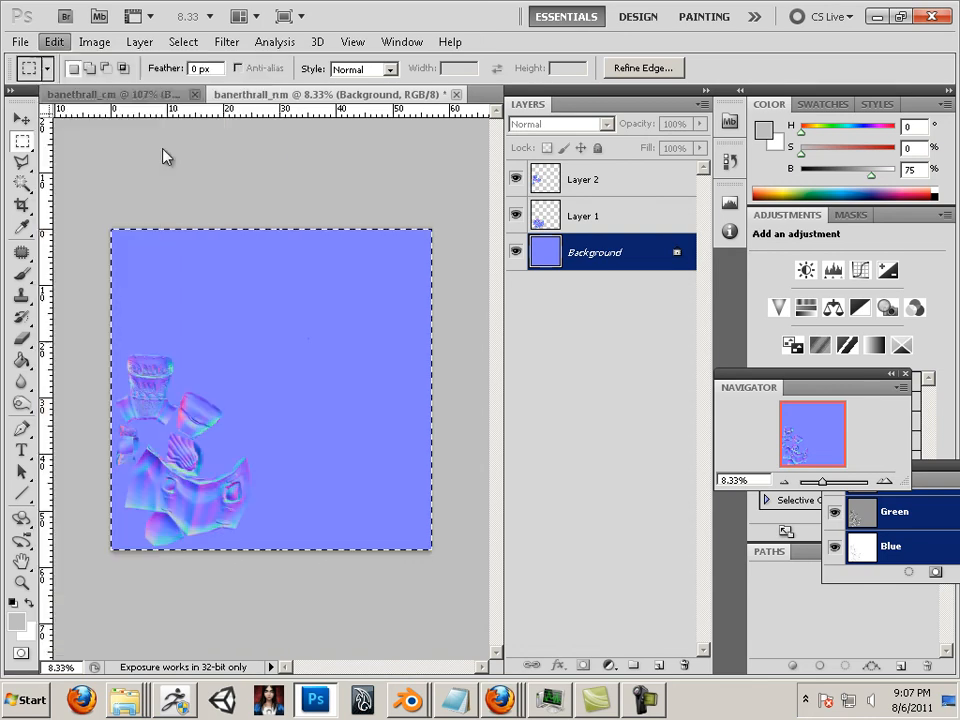
Paste the copied normal map background into banethrall_cm as a new layer above the Brightness/Contrast layer.
click(131, 94)
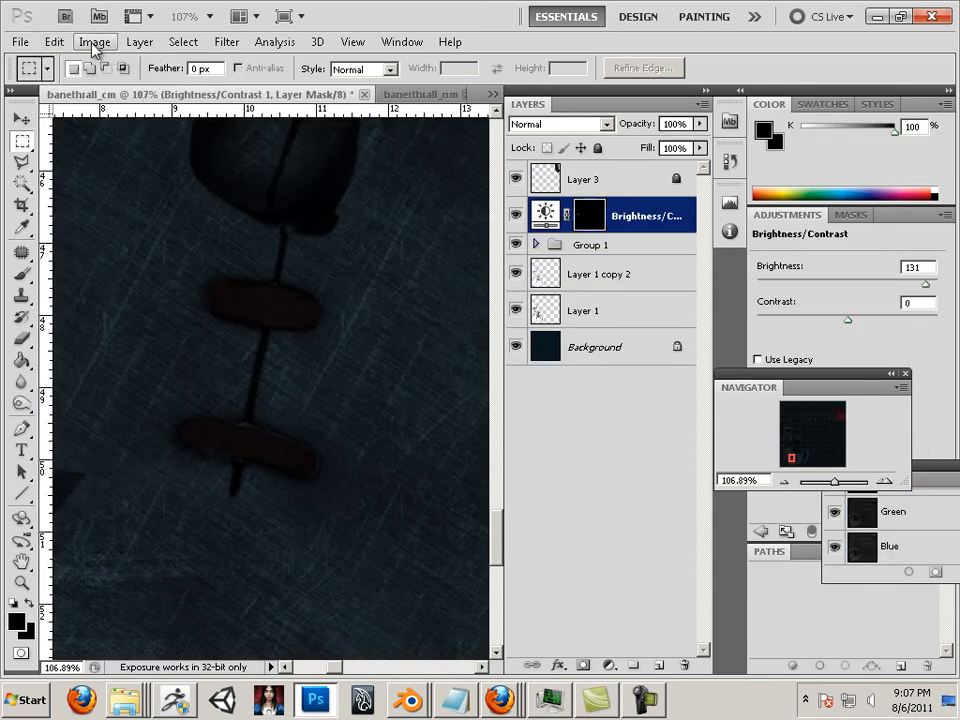
click(55, 42)
click(80, 186)
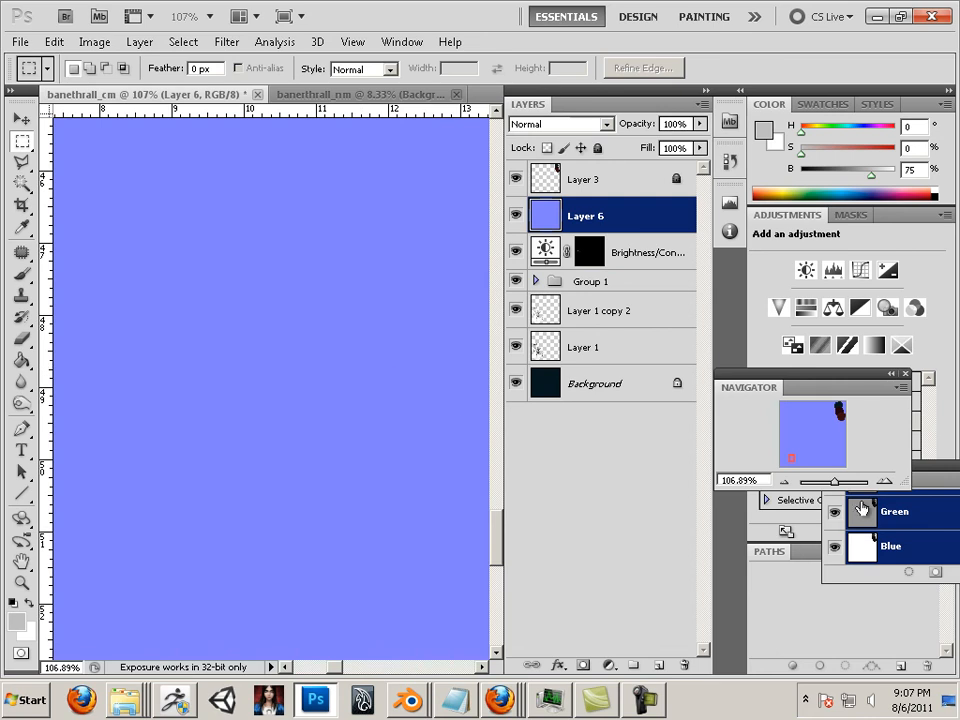
drag(838, 487, 828, 486)
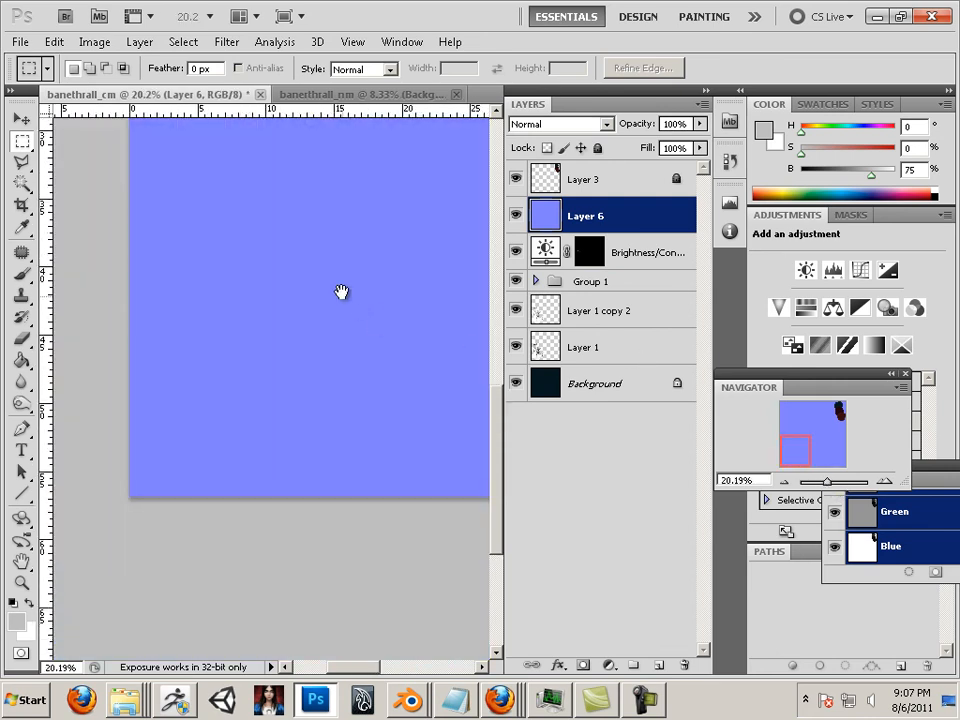
Check the pixel dimensions of banerthrall_nm and banethrall_cm against each other without resizing either image.
drag(343, 294, 349, 422)
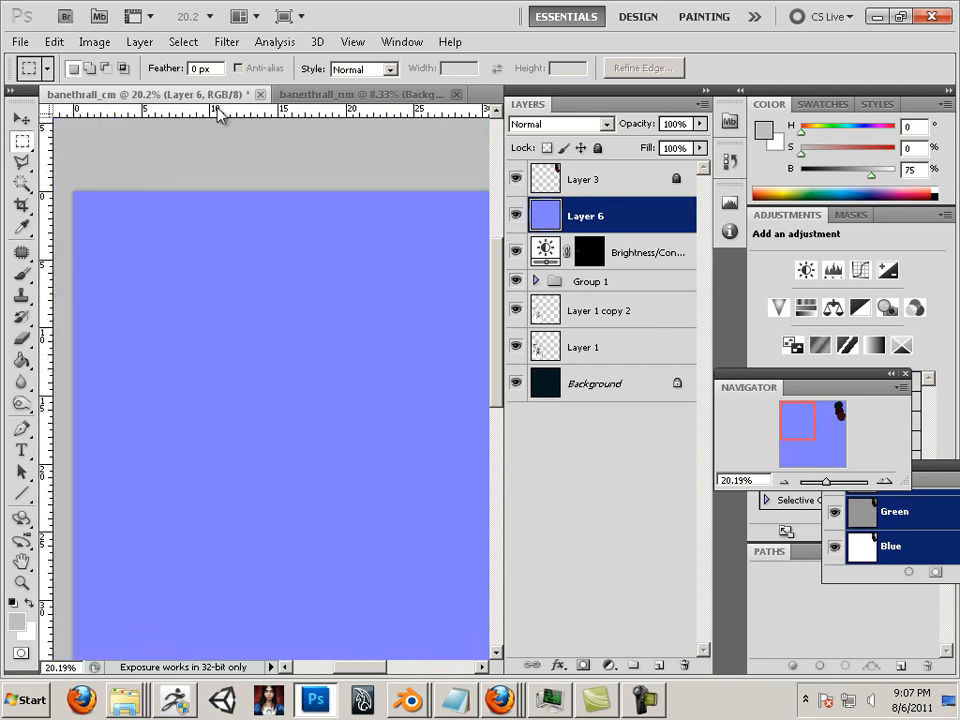
click(326, 95)
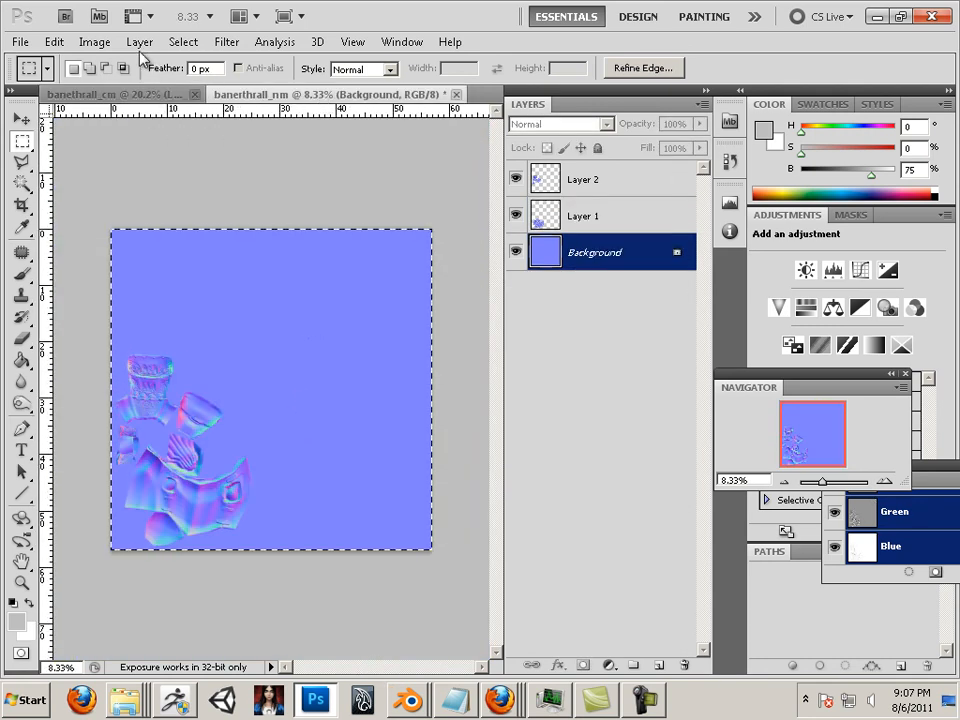
click(95, 42)
click(131, 166)
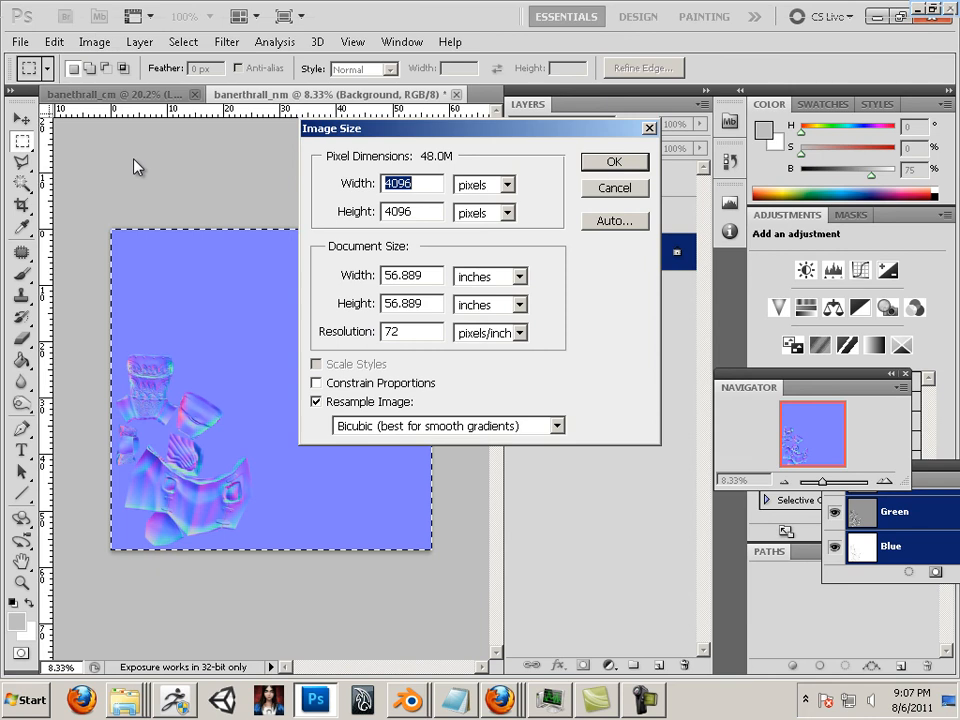
click(612, 188)
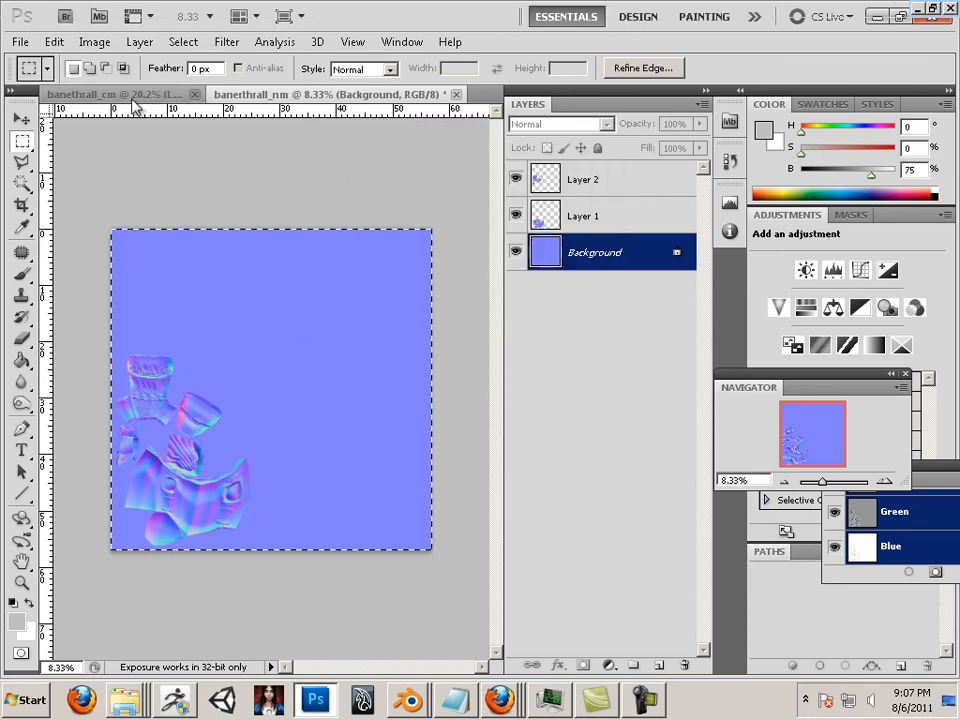
key(ctrl+Tab)
click(95, 42)
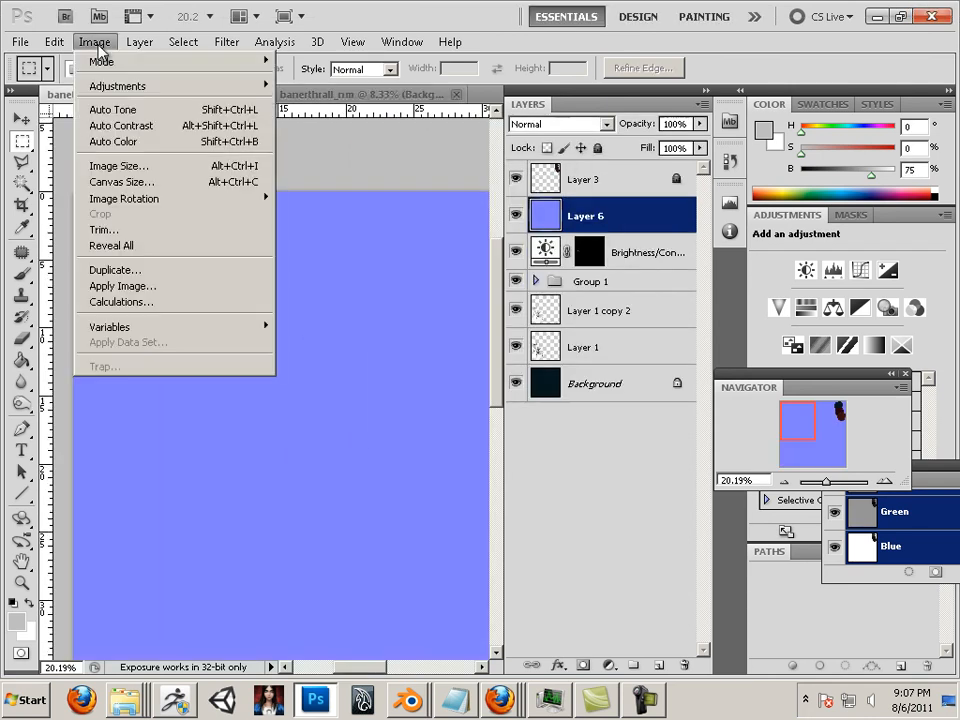
click(124, 164)
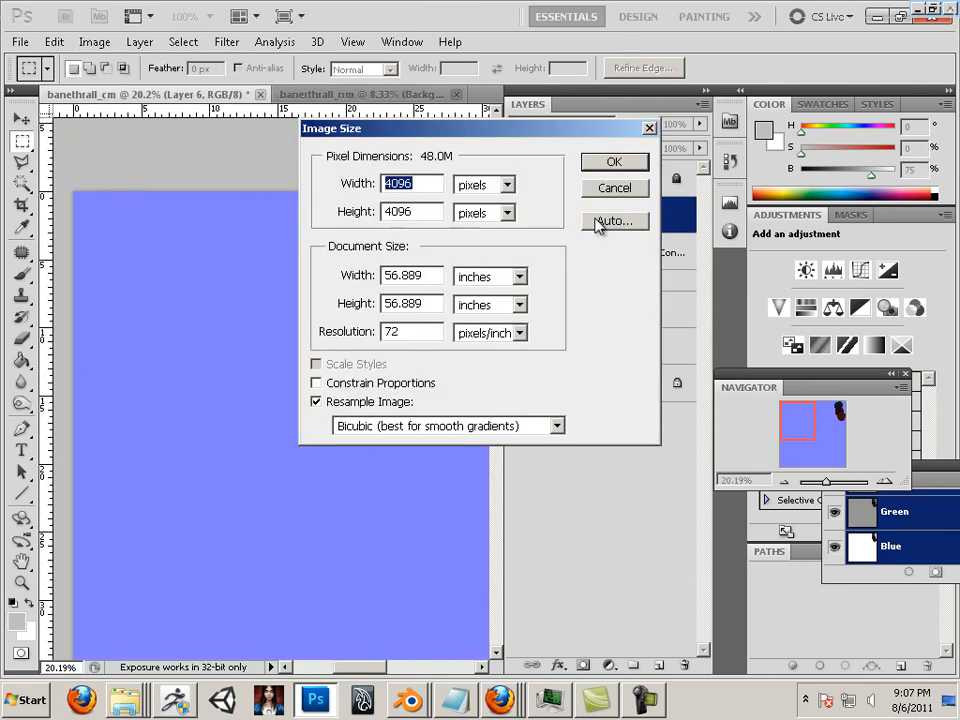
click(614, 188)
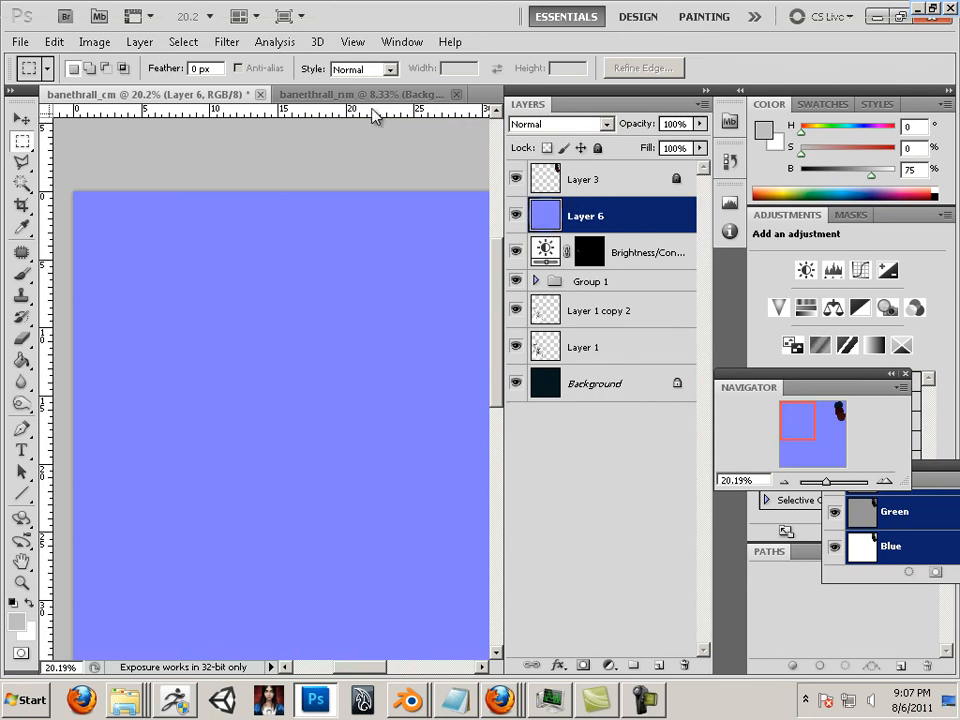
Copy the merged content of banerthrall_nm and paste it into banethrall_cm as a new layer above Layer 6.
click(284, 92)
click(54, 42)
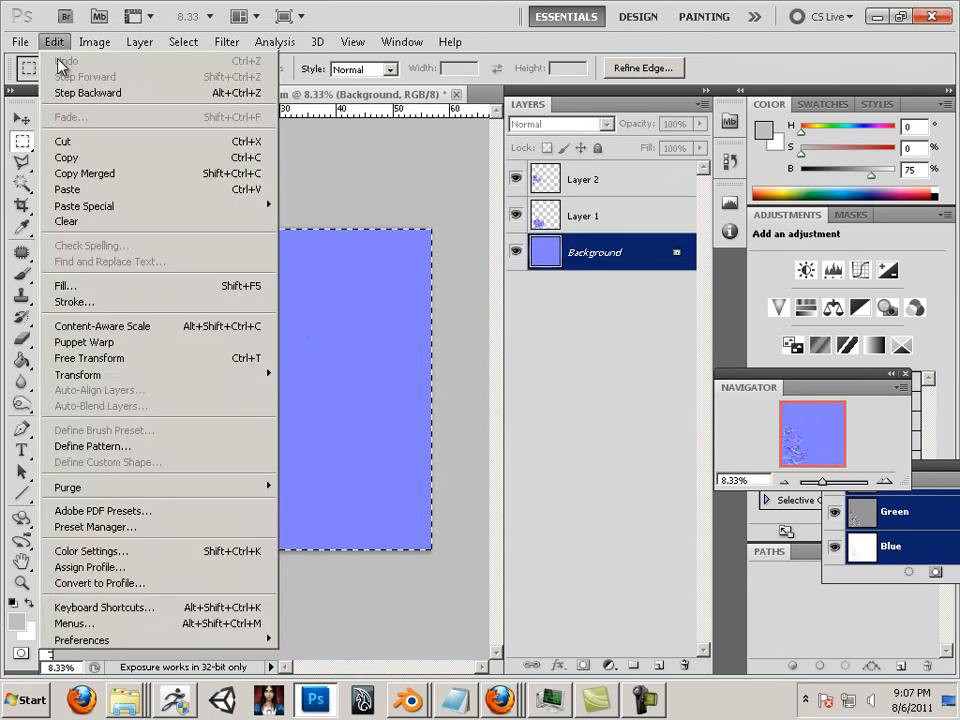
click(96, 190)
click(100, 93)
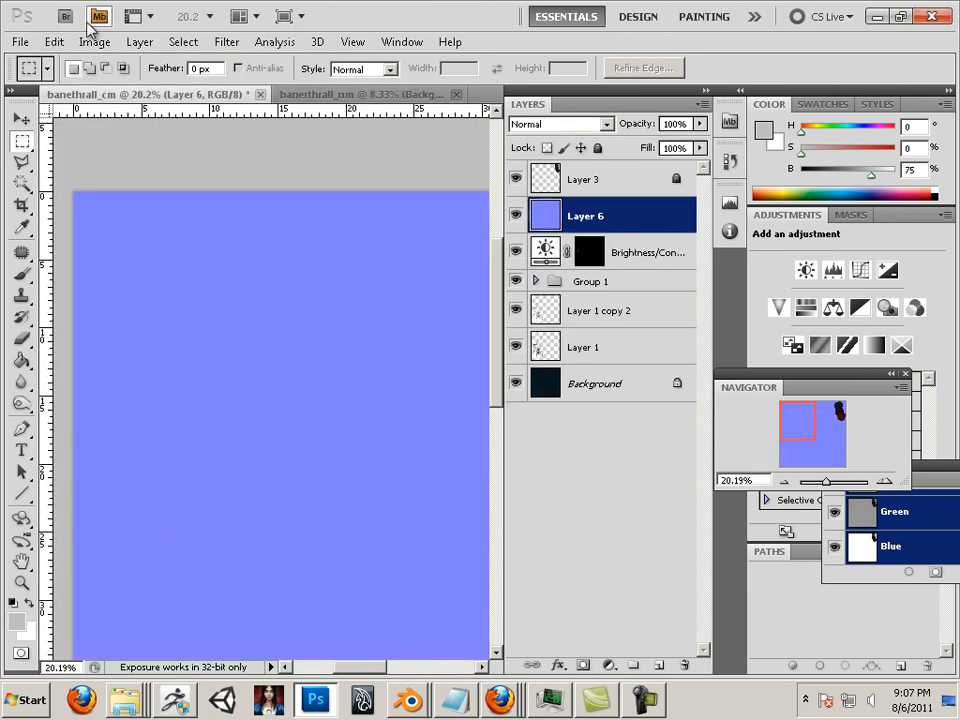
click(54, 42)
click(96, 189)
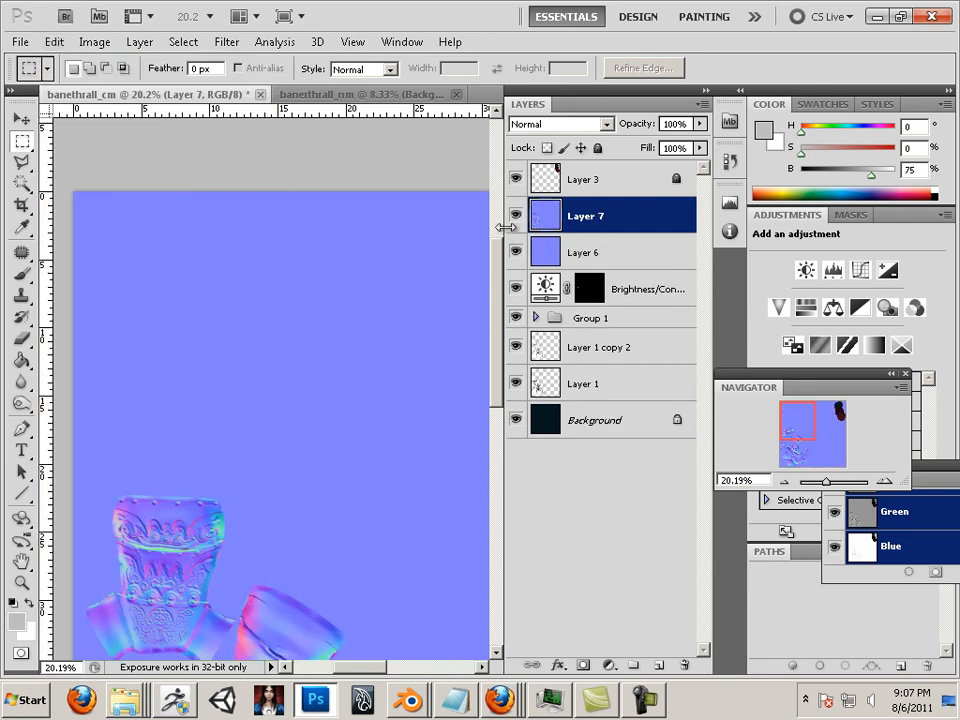
Hide Layer 6 and lower the opacity of the merged normal map layer to 16%.
click(515, 252)
click(699, 124)
drag(696, 146, 621, 156)
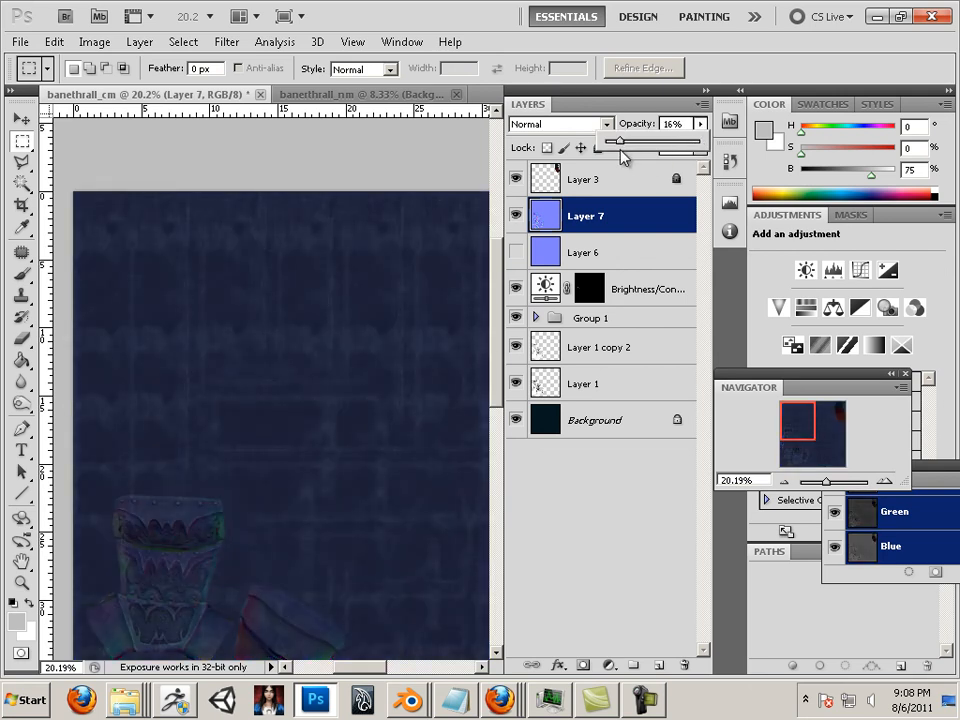
Brush white highlights into the Brightness/Contrast mask along the cloth's curved upper edge and the seam below the right-hand patch.
drag(331, 451, 281, 394)
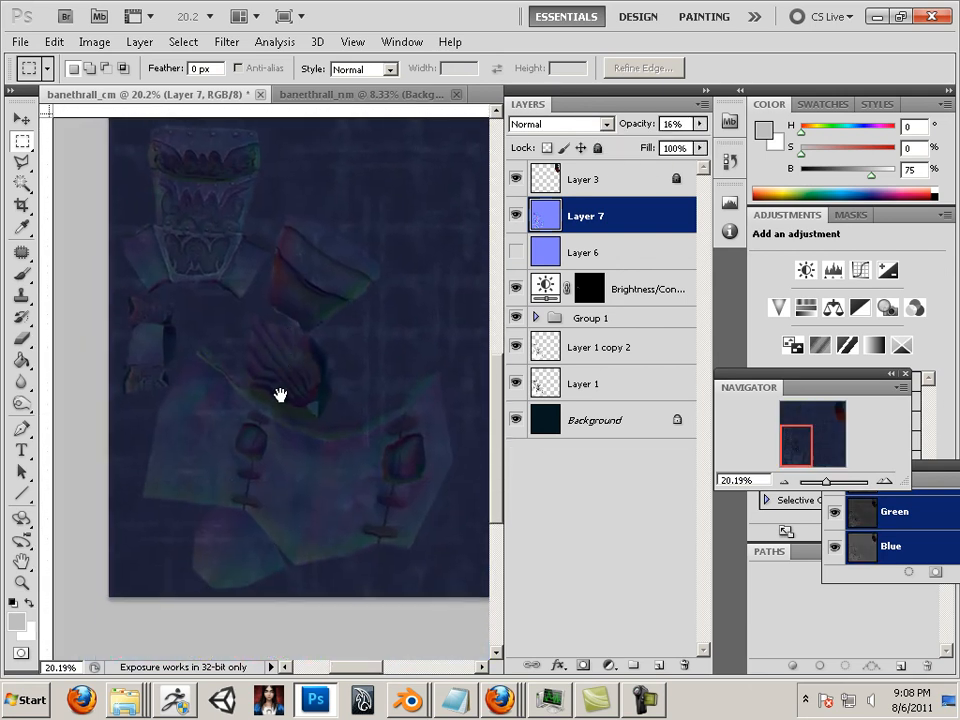
scroll(284, 419, up, 2)
scroll(284, 419, up, 4)
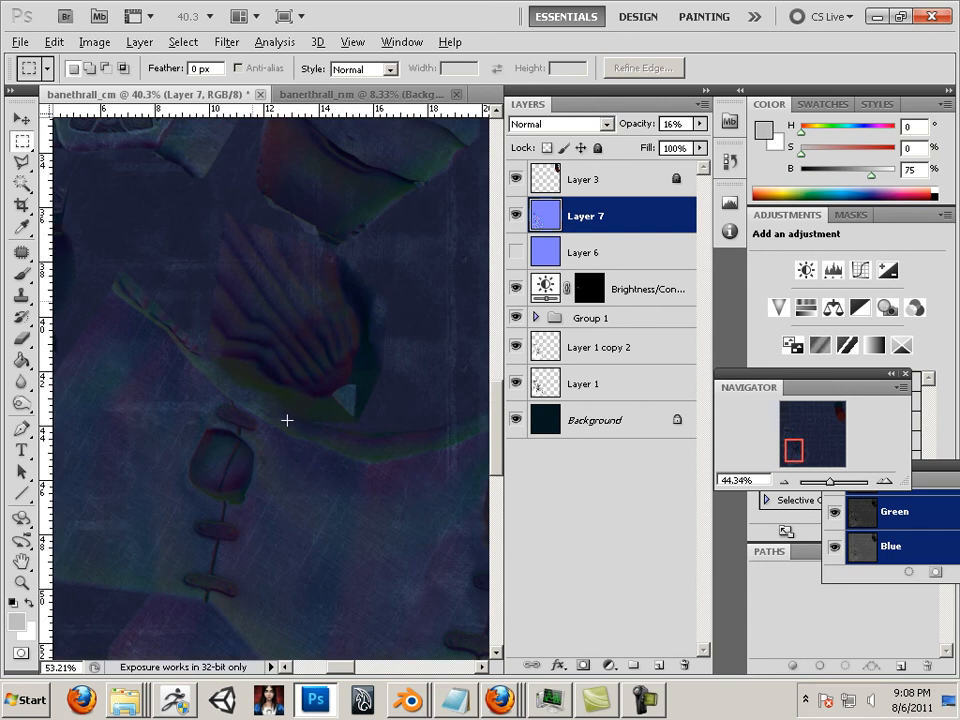
mouse_move(208, 414)
mouse_down()
mouse_move(171, 433)
mouse_move(156, 366)
mouse_up()
drag(276, 412, 210, 394)
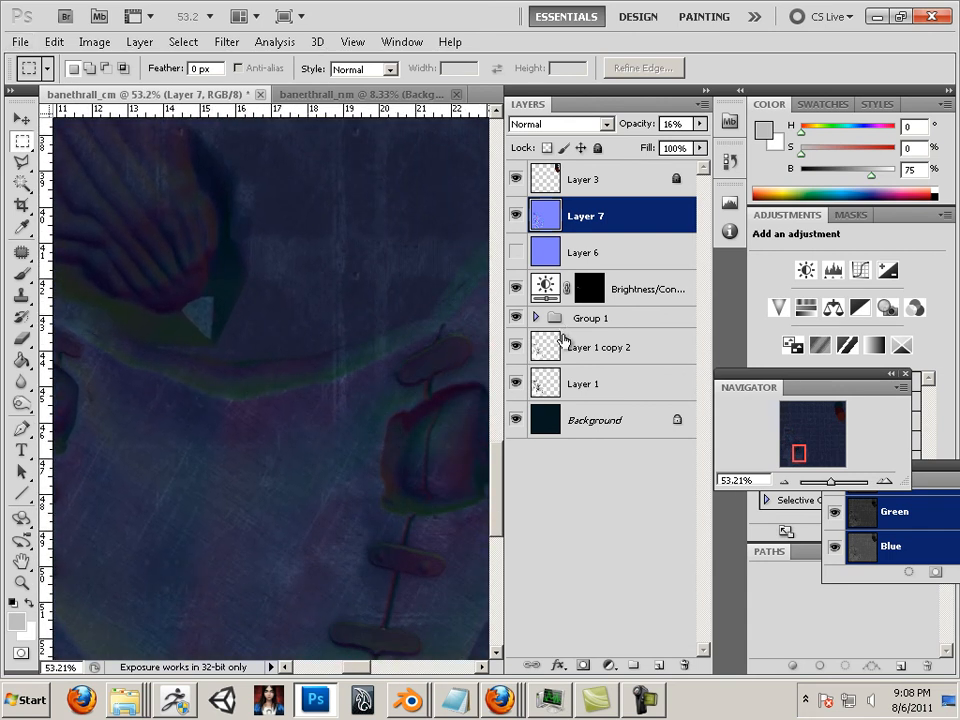
click(589, 298)
drag(330, 465, 219, 472)
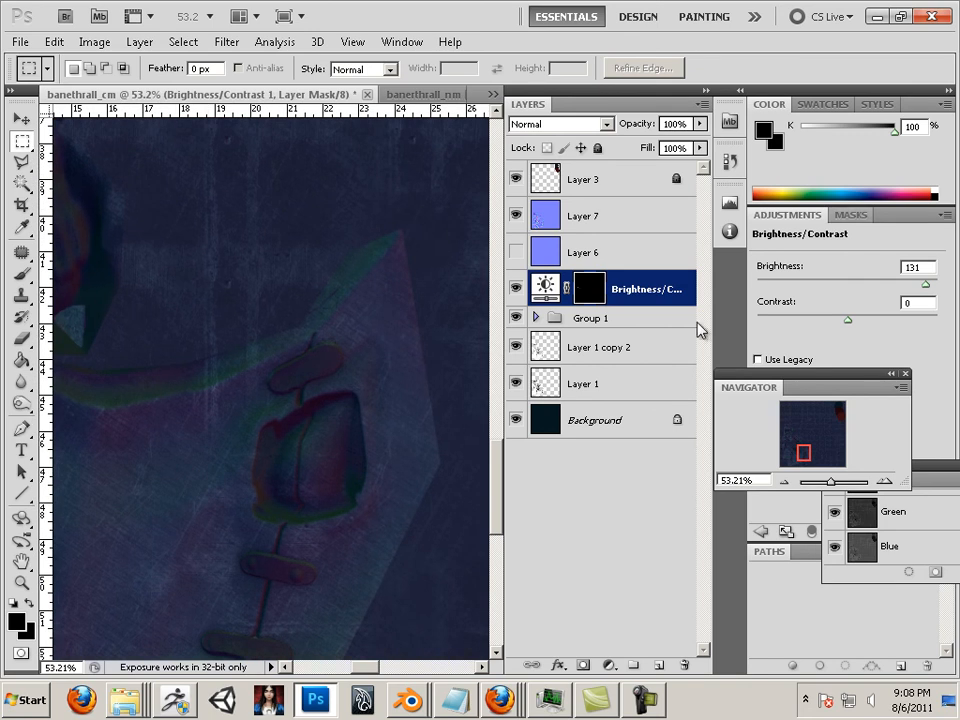
click(15, 620)
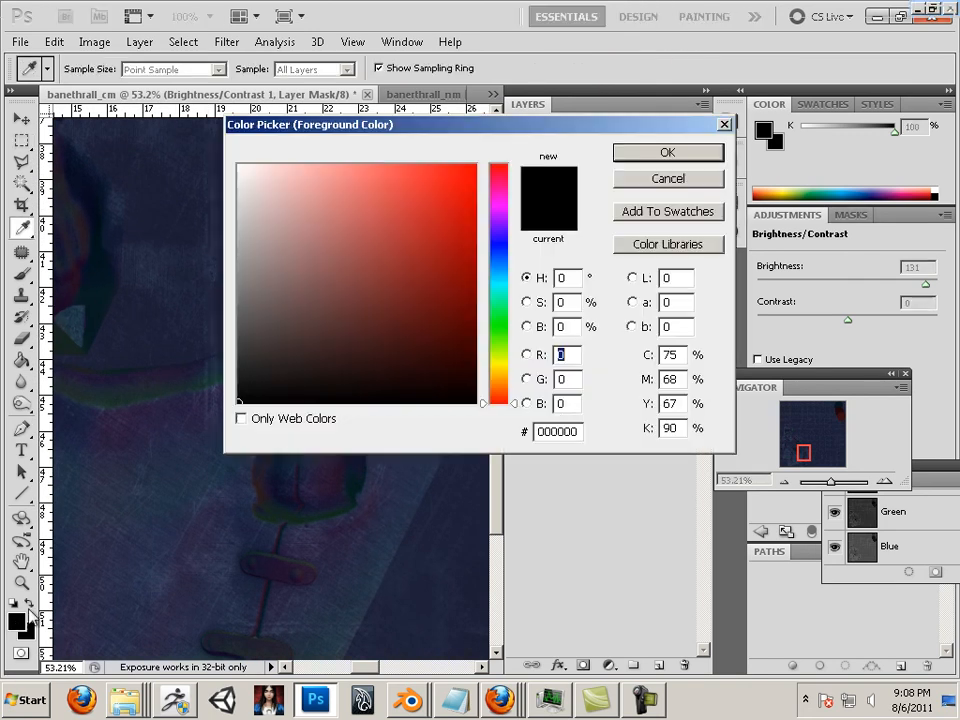
drag(315, 315, 196, 150)
click(658, 152)
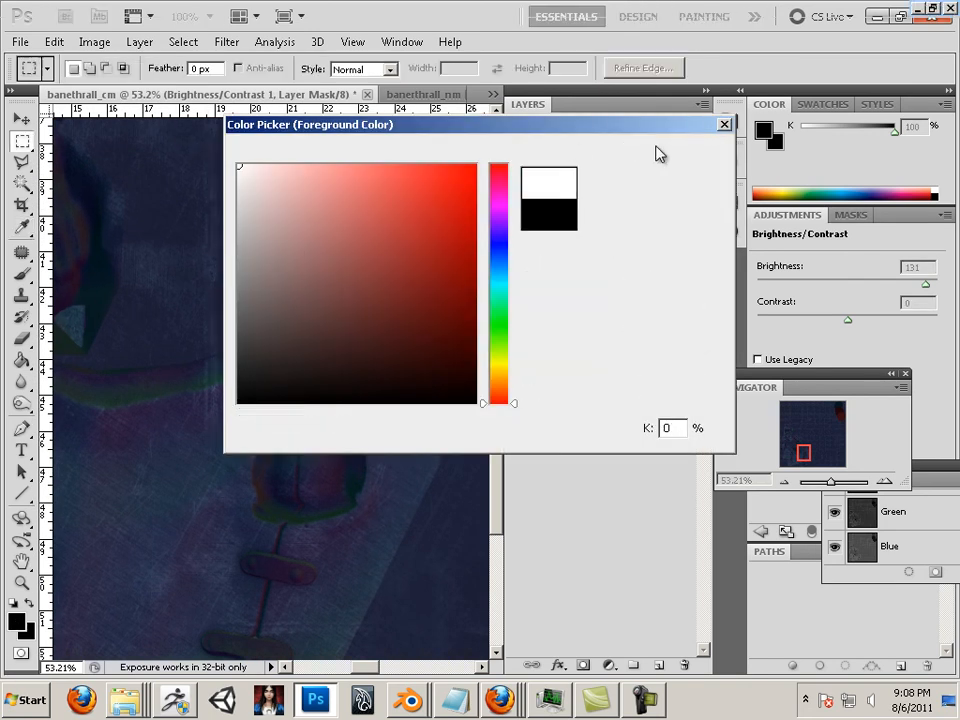
click(19, 274)
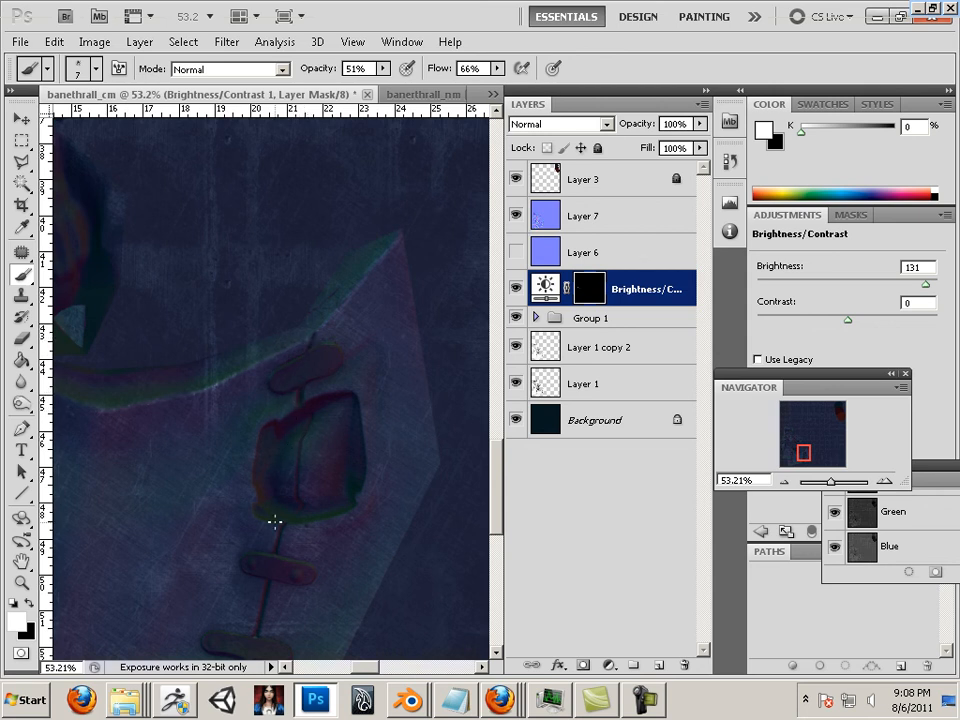
drag(272, 534, 309, 467)
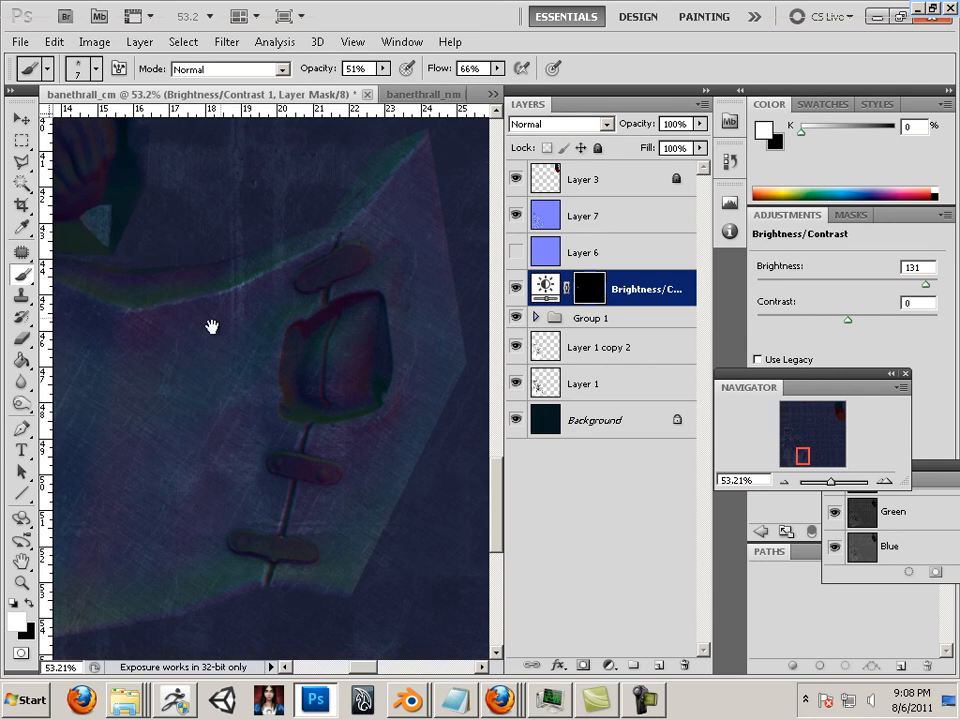
Continue the mask highlights along the left part of the cloth's upper edge and the left stitched seam.
mouse_move(210, 324)
mouse_down()
mouse_move(328, 287)
mouse_move(317, 328)
mouse_move(345, 448)
mouse_up()
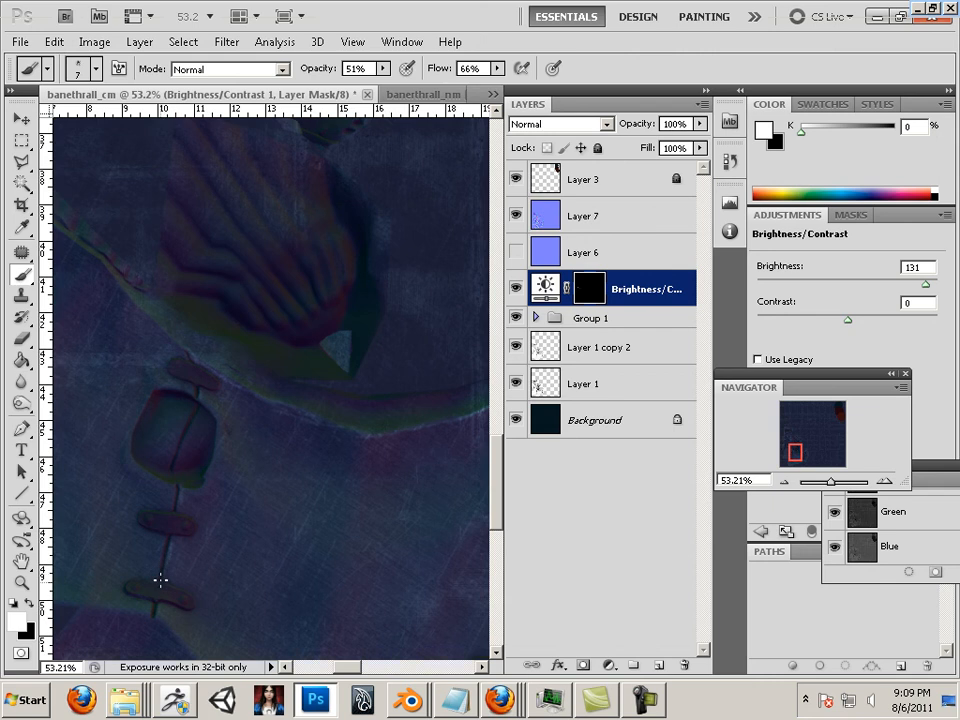
drag(176, 439, 257, 557)
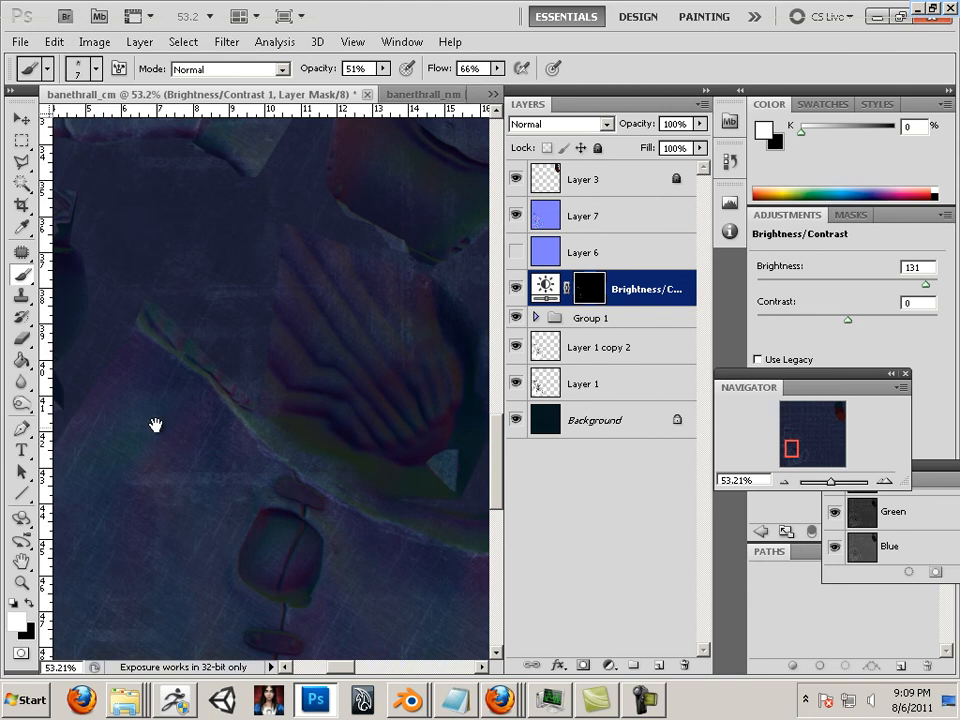
mouse_move(155, 425)
mouse_down()
mouse_move(236, 304)
mouse_move(178, 291)
mouse_up()
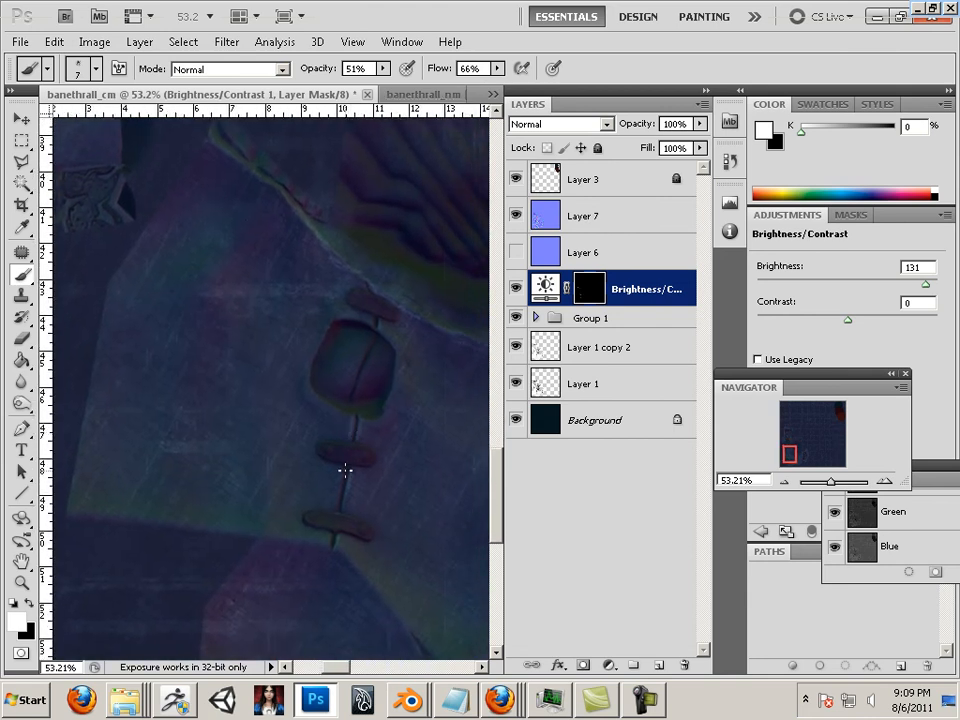
key(space)
drag(259, 478, 200, 335)
mouse_move(255, 424)
mouse_down()
mouse_move(287, 539)
mouse_move(298, 467)
mouse_move(227, 456)
mouse_move(266, 500)
mouse_move(326, 510)
mouse_move(328, 558)
mouse_up()
key(space)
mouse_move(314, 354)
mouse_down()
mouse_move(334, 435)
mouse_move(221, 433)
mouse_move(176, 493)
mouse_move(304, 504)
mouse_move(405, 561)
mouse_up()
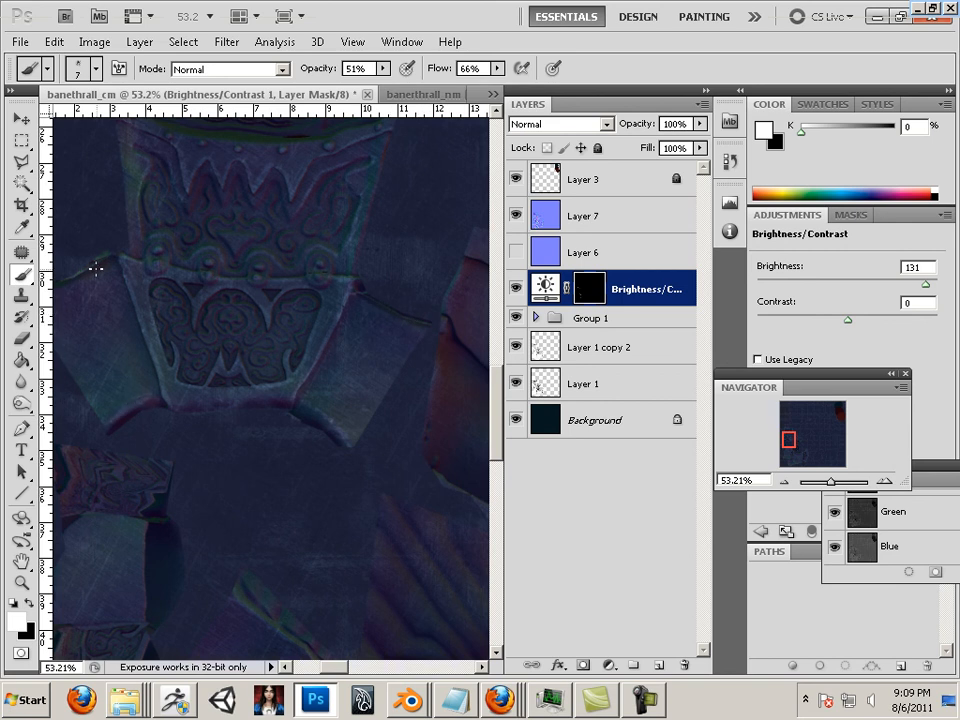
Hide the merged normal map layer, inspect the painted highlights on the cloth and seams, and deselect the Brightness/Contrast layer.
click(515, 216)
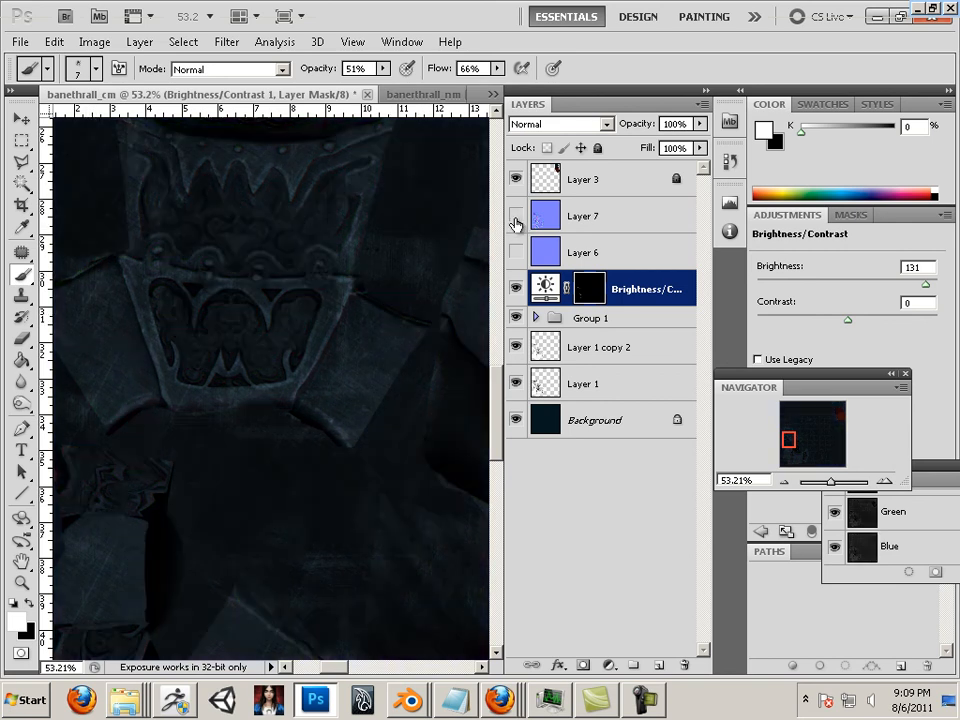
scroll(343, 460, down, 5)
drag(344, 460, 303, 311)
drag(358, 431, 255, 371)
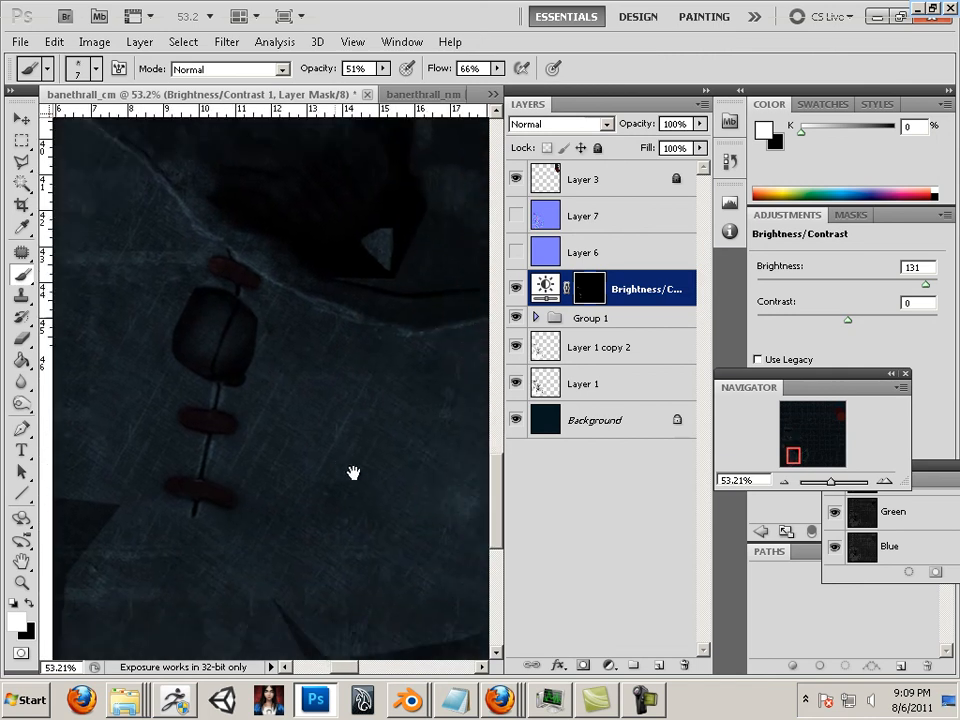
drag(354, 471, 261, 471)
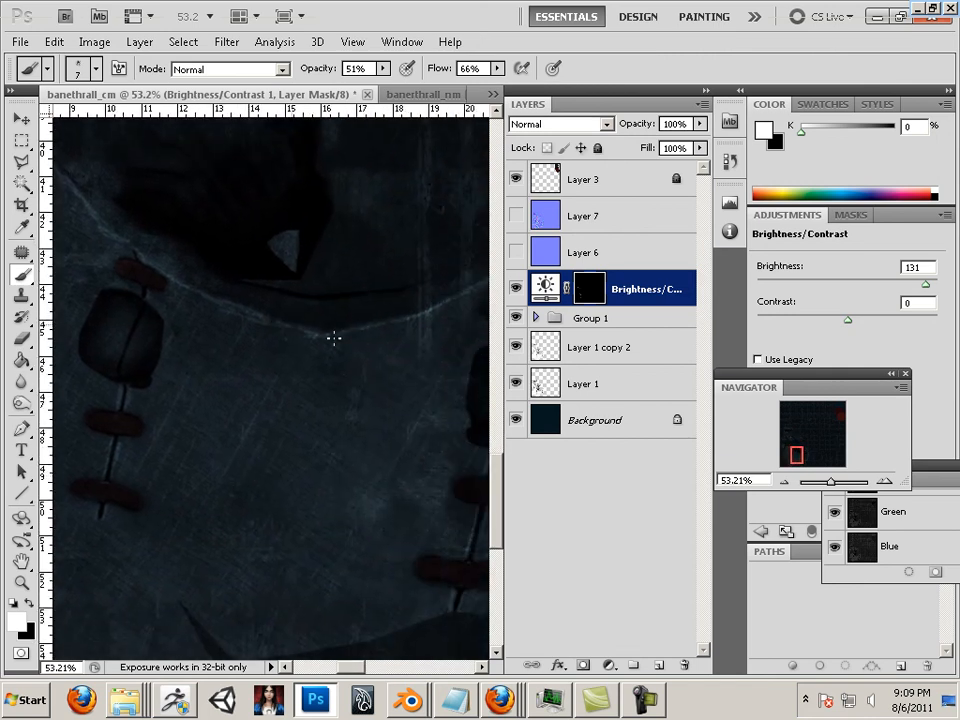
drag(379, 352, 279, 379)
drag(396, 318, 291, 346)
drag(317, 441, 327, 514)
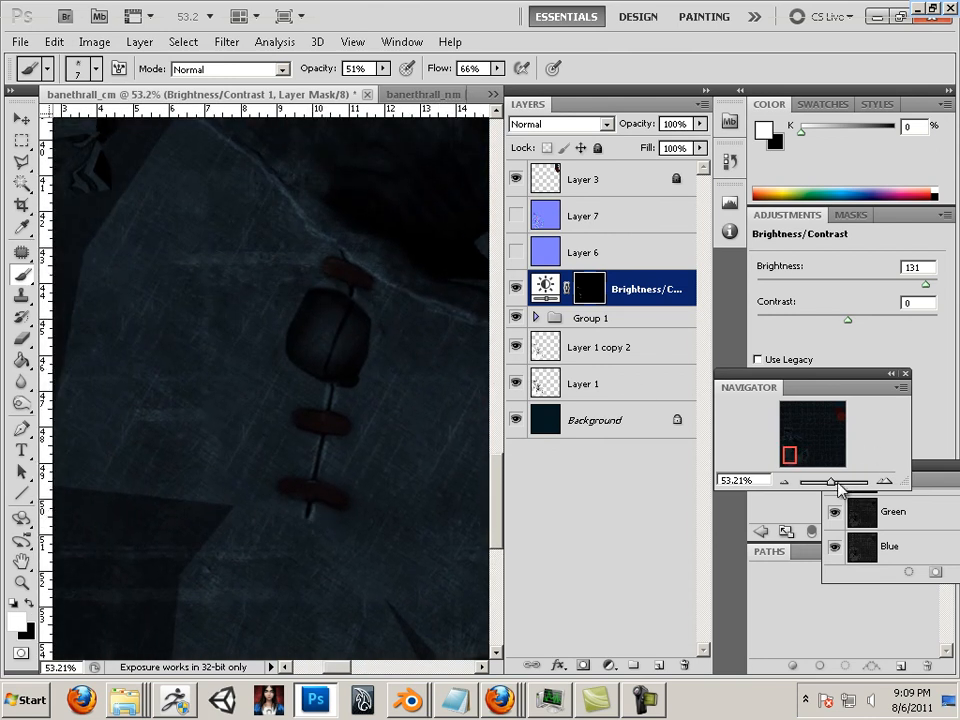
drag(831, 482, 822, 484)
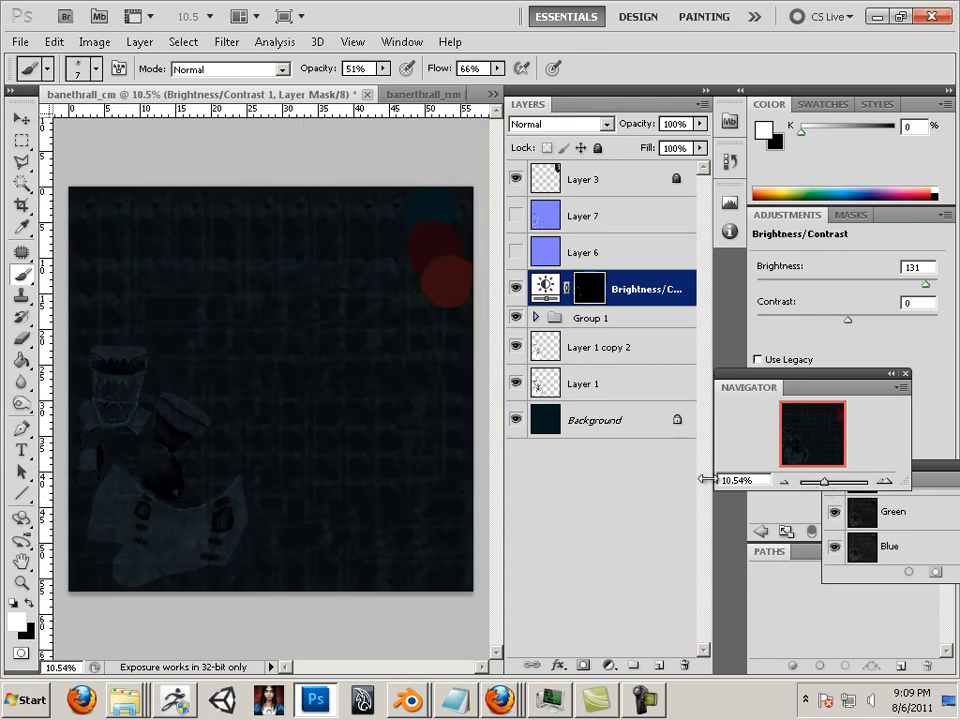
click(593, 516)
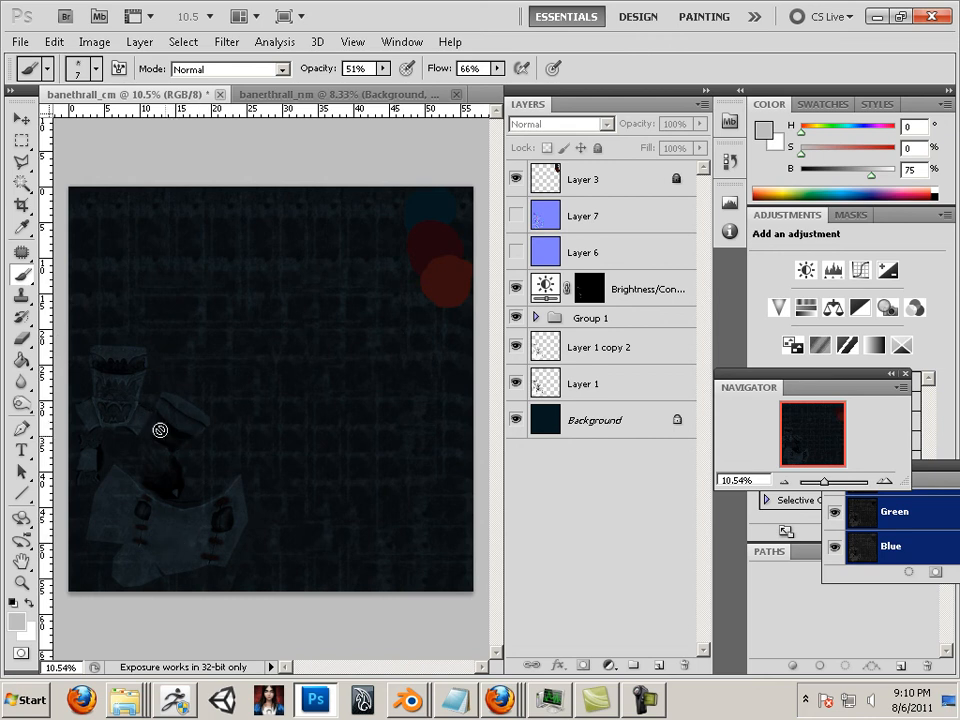
Add an Exposure adjustment layer above Layer 7 and set its exposure to +2.34.
click(643, 228)
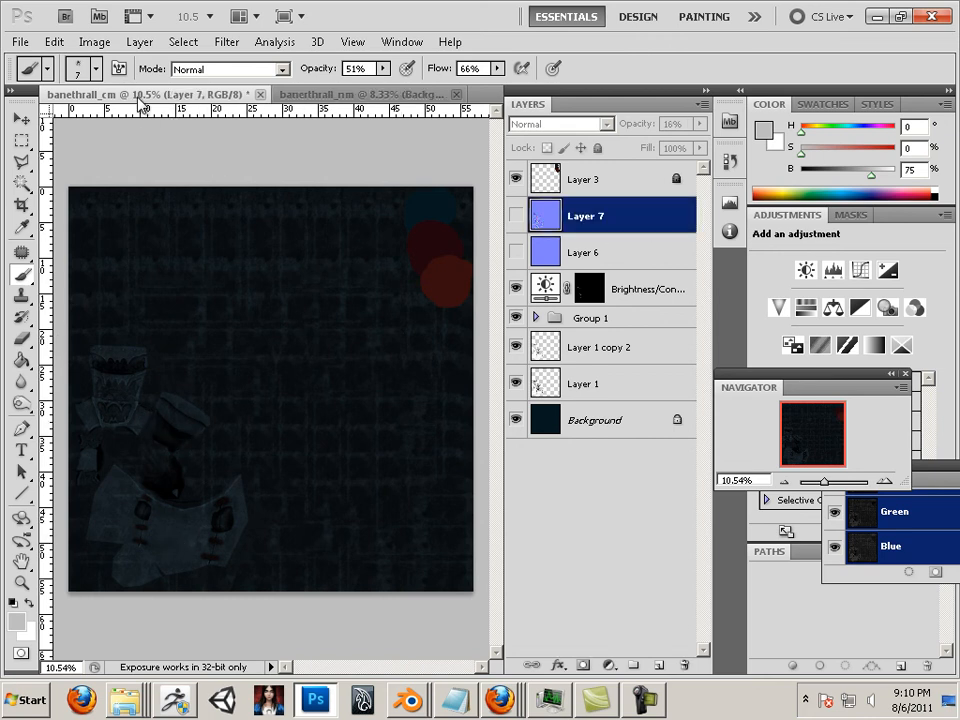
click(93, 43)
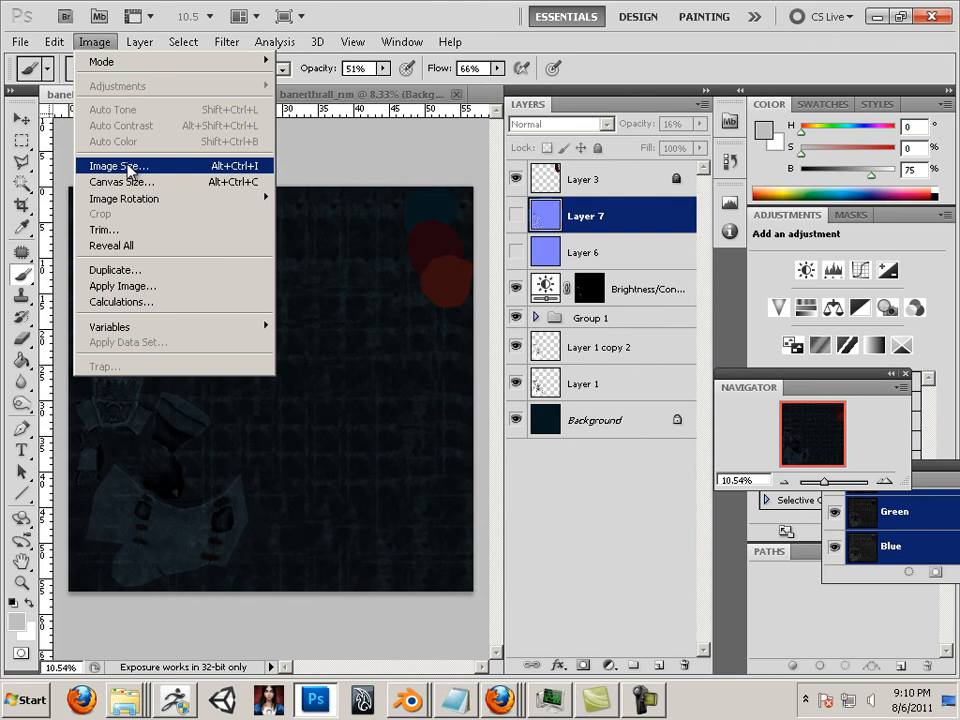
click(608, 664)
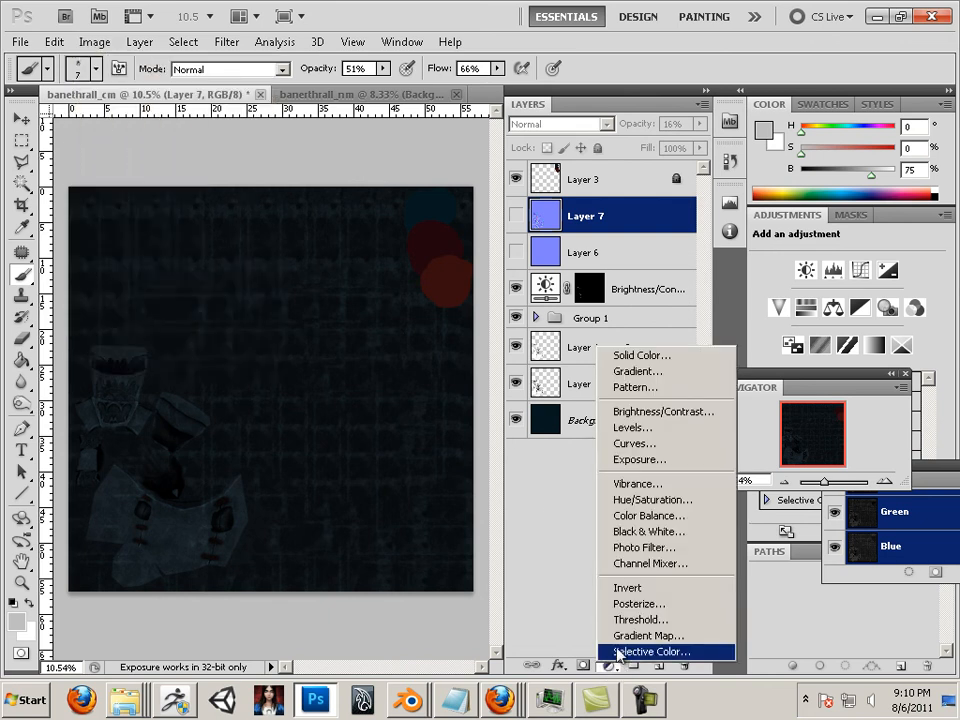
click(659, 461)
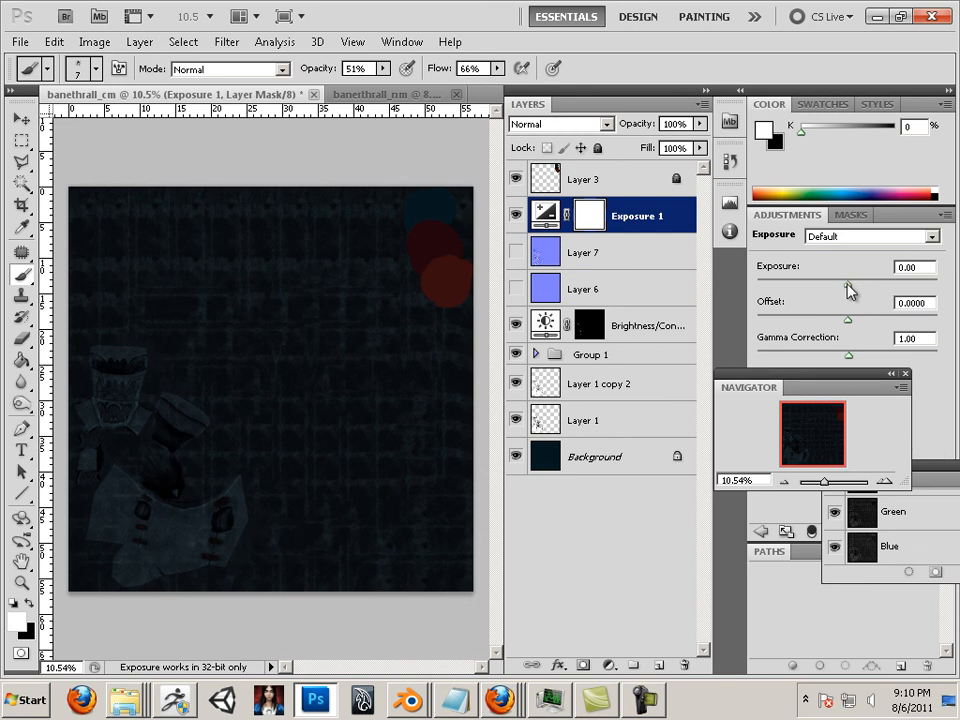
drag(848, 288, 878, 288)
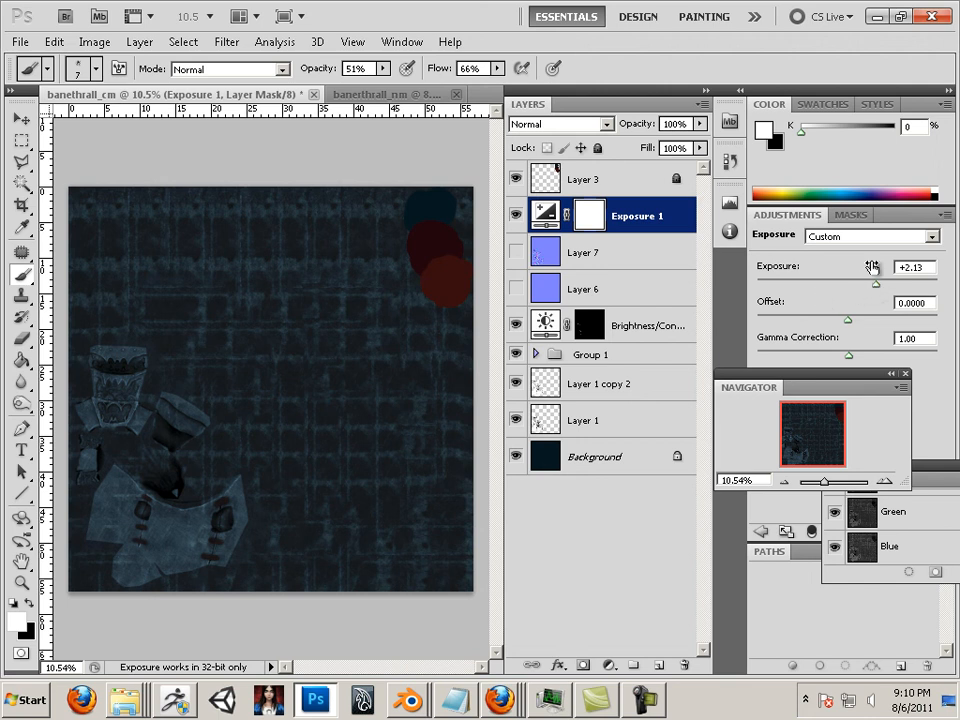
drag(876, 287, 878, 286)
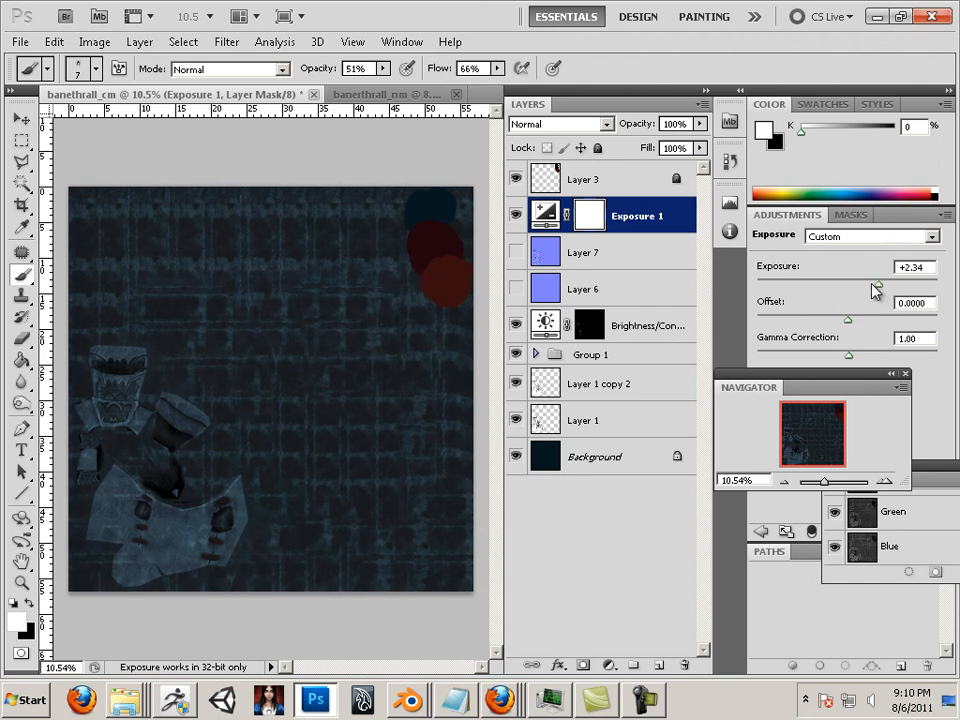